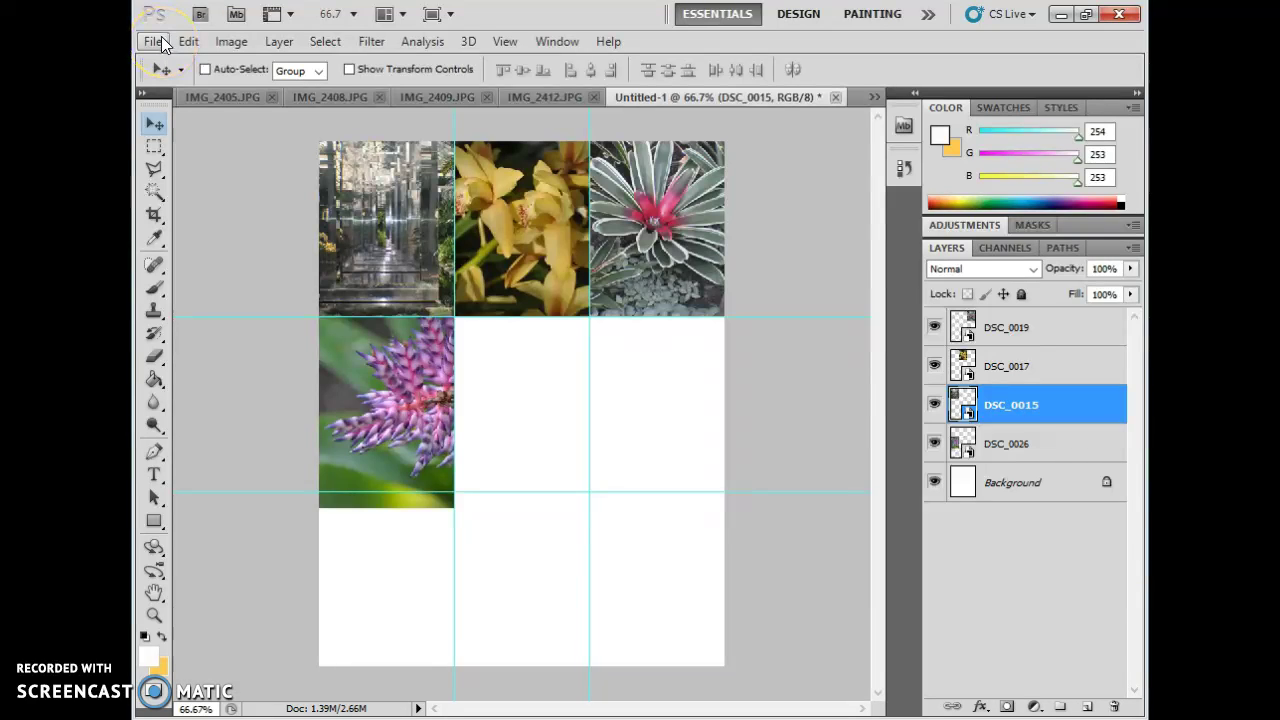
# Open the New document dialog from the File menu while the Untitled-1 collage is open.
pyautogui.click(160, 42)
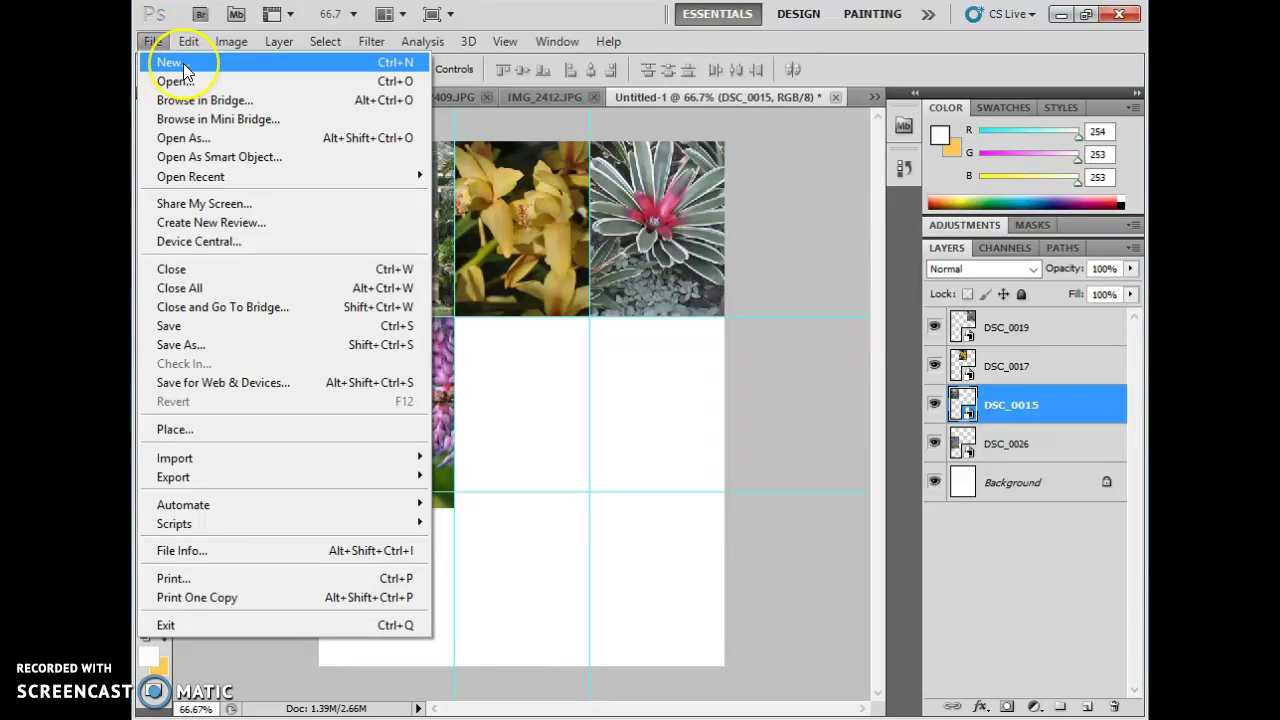
pyautogui.click(153, 41)
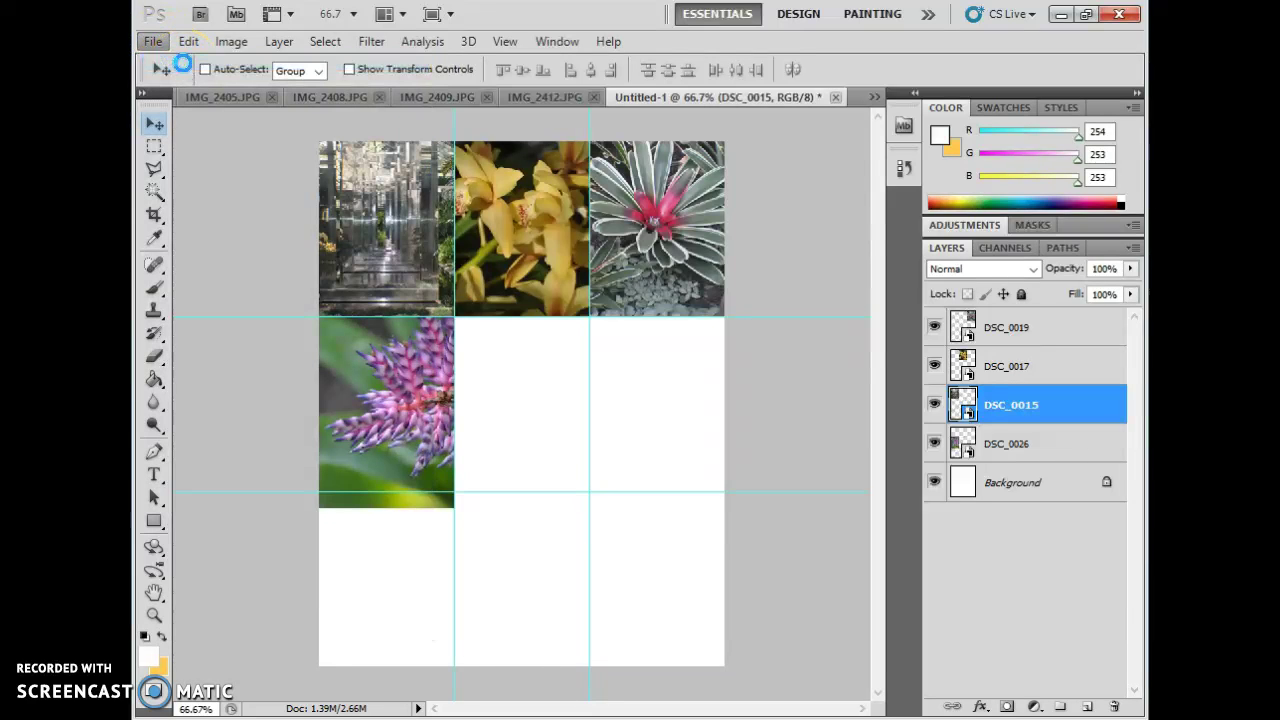
pyautogui.click(399, 199)
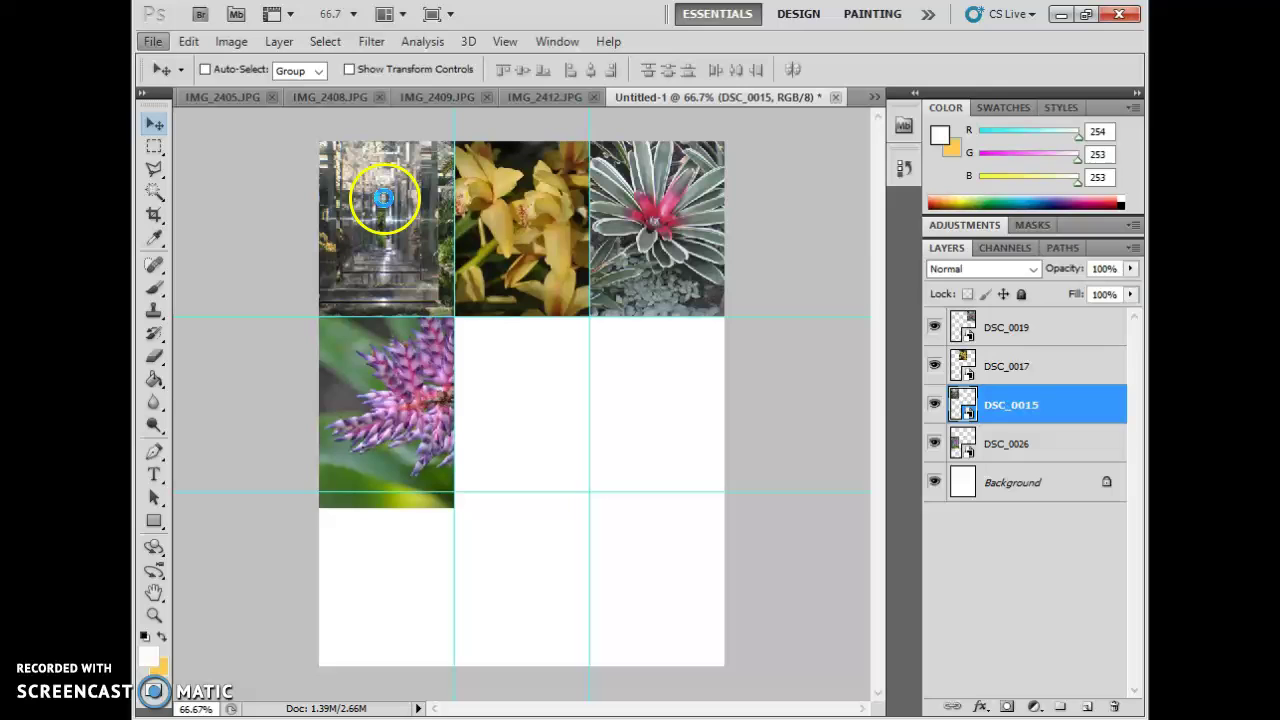
# Create Untitled-2 from the U.S. Paper Letter preset, changing resolution from 300 to 72 pixels/inch.
pyautogui.hotkey('ctrl', 'n')
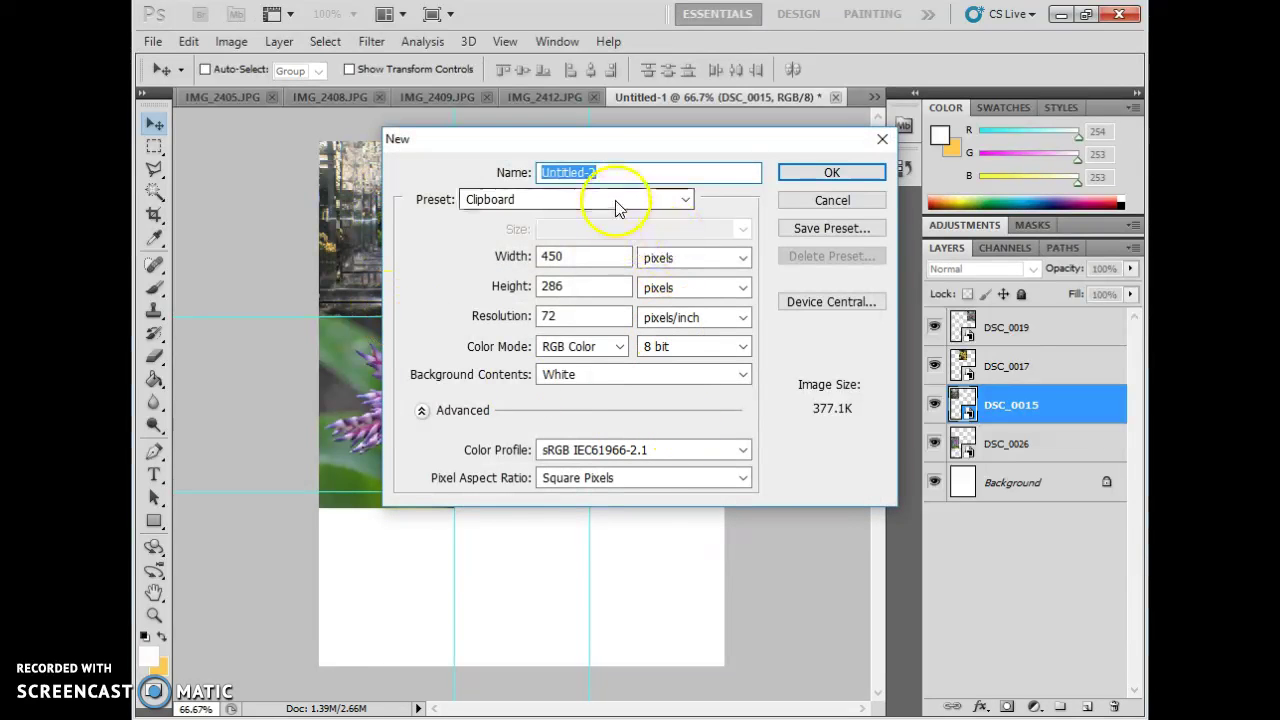
pyautogui.click(520, 199)
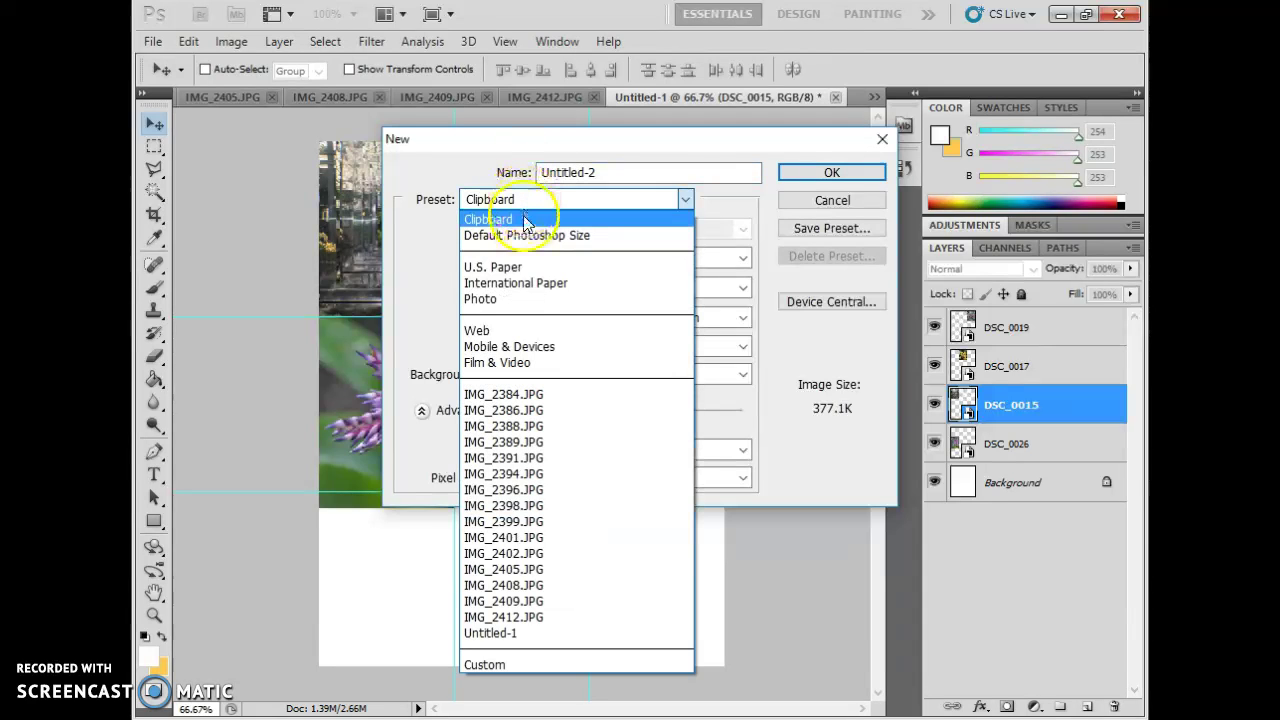
pyautogui.click(521, 268)
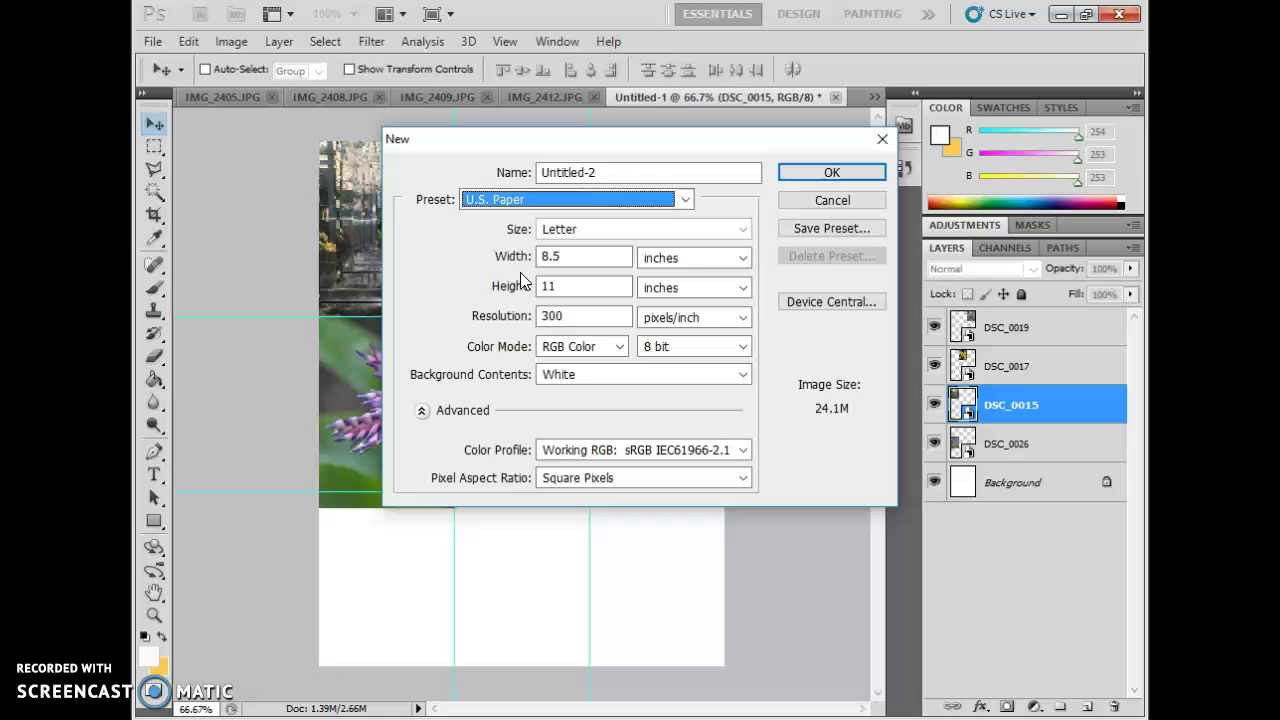
pyautogui.click(589, 287)
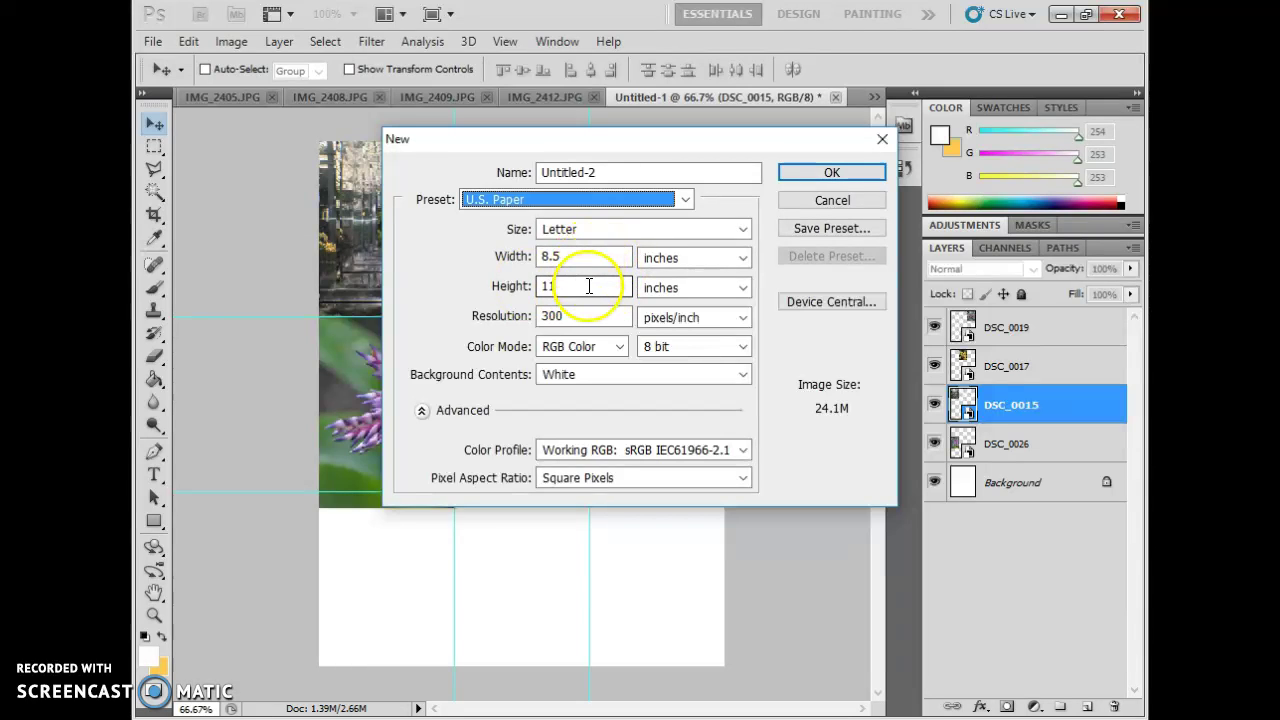
pyautogui.moveTo(577, 315); pyautogui.dragTo(528, 298)
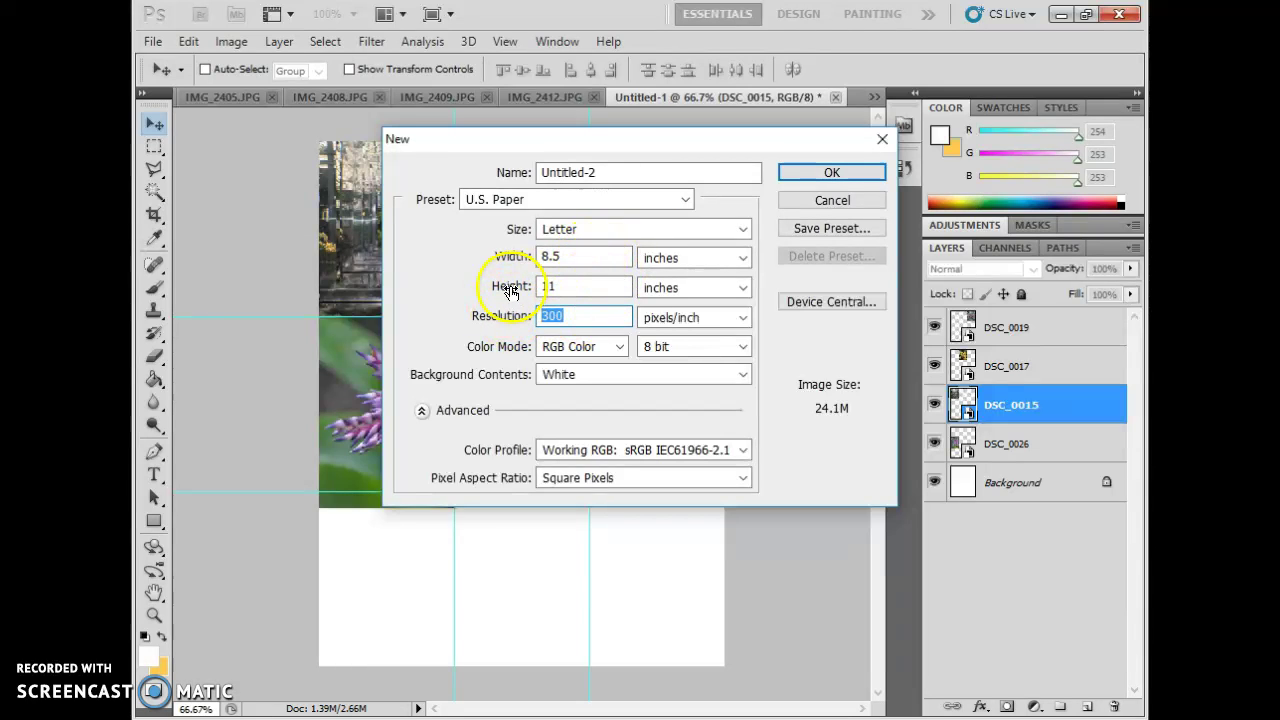
pyautogui.write('72')
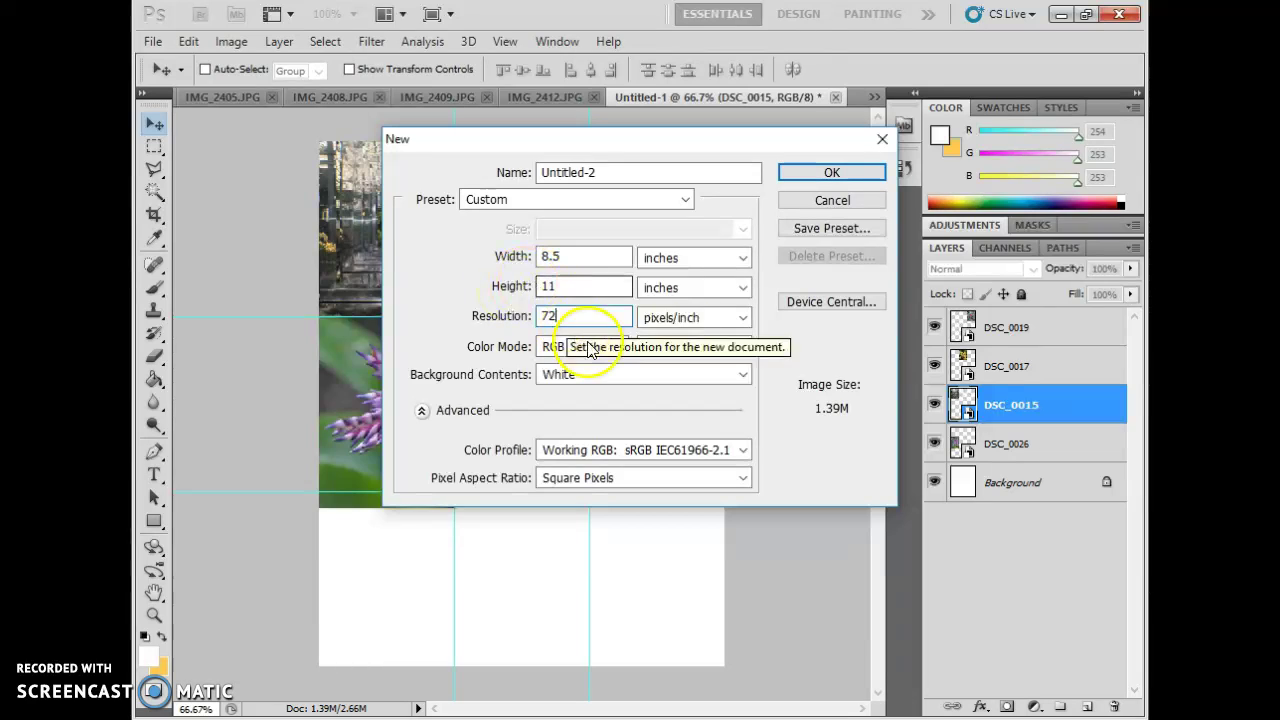
pyautogui.click(570, 256)
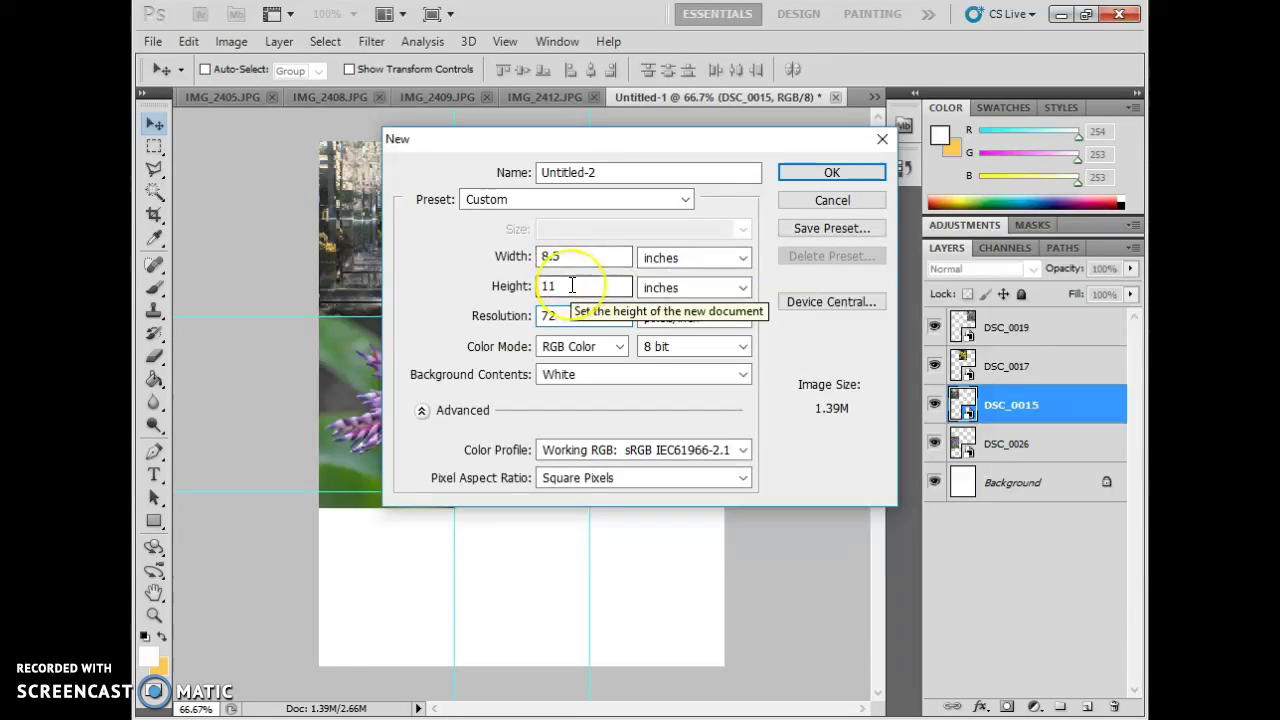
pyautogui.click(562, 317)
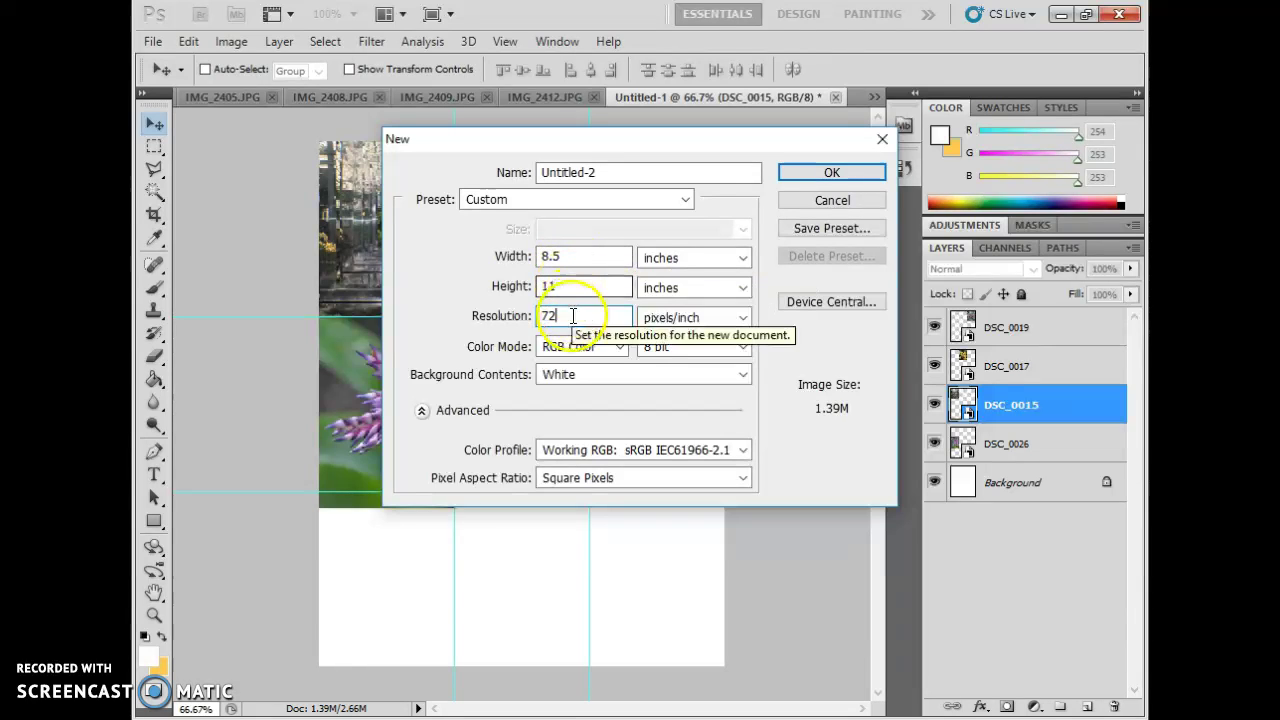
pyautogui.click(831, 170)
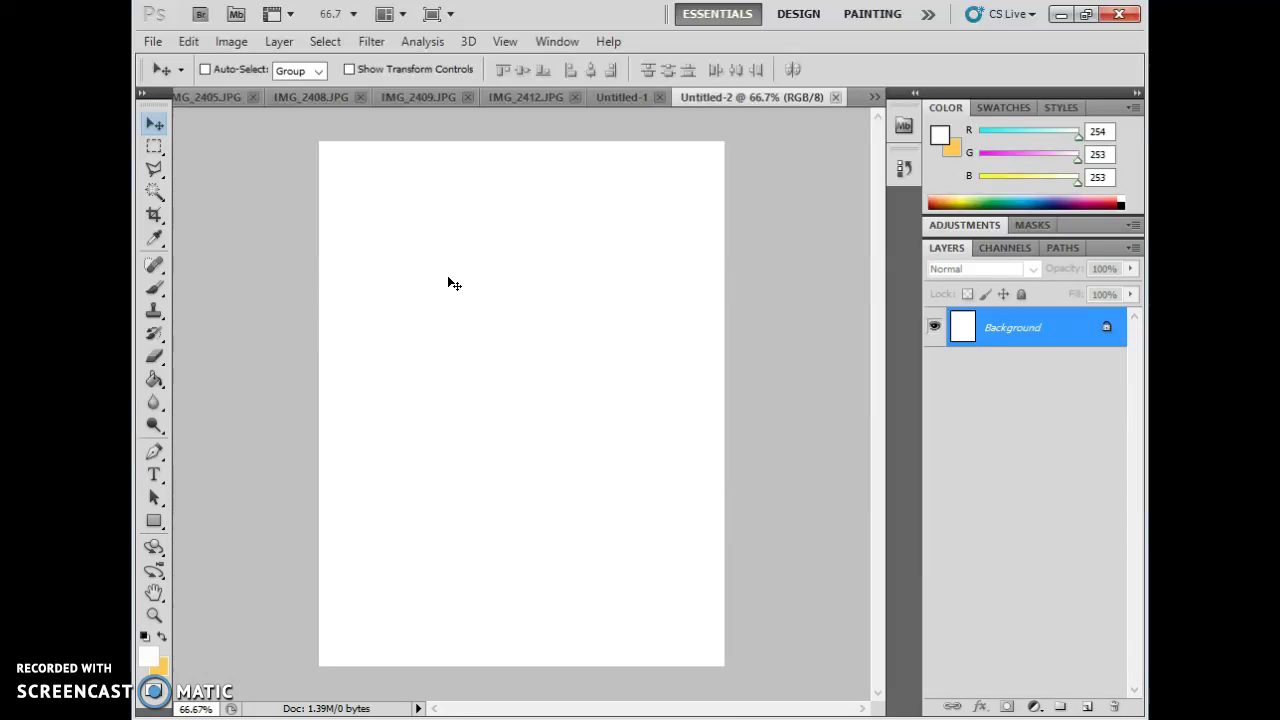
# Add a vertical guide at 33.33% across the page.
pyautogui.click(505, 43)
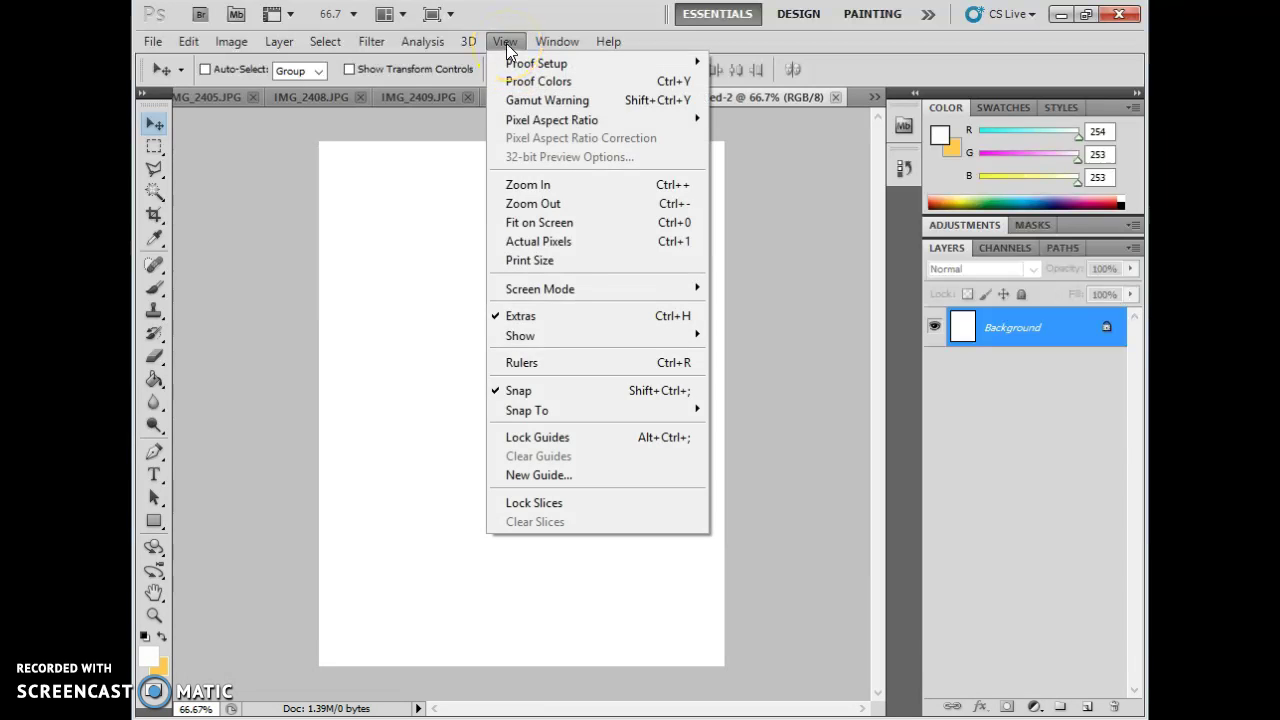
pyautogui.click(526, 476)
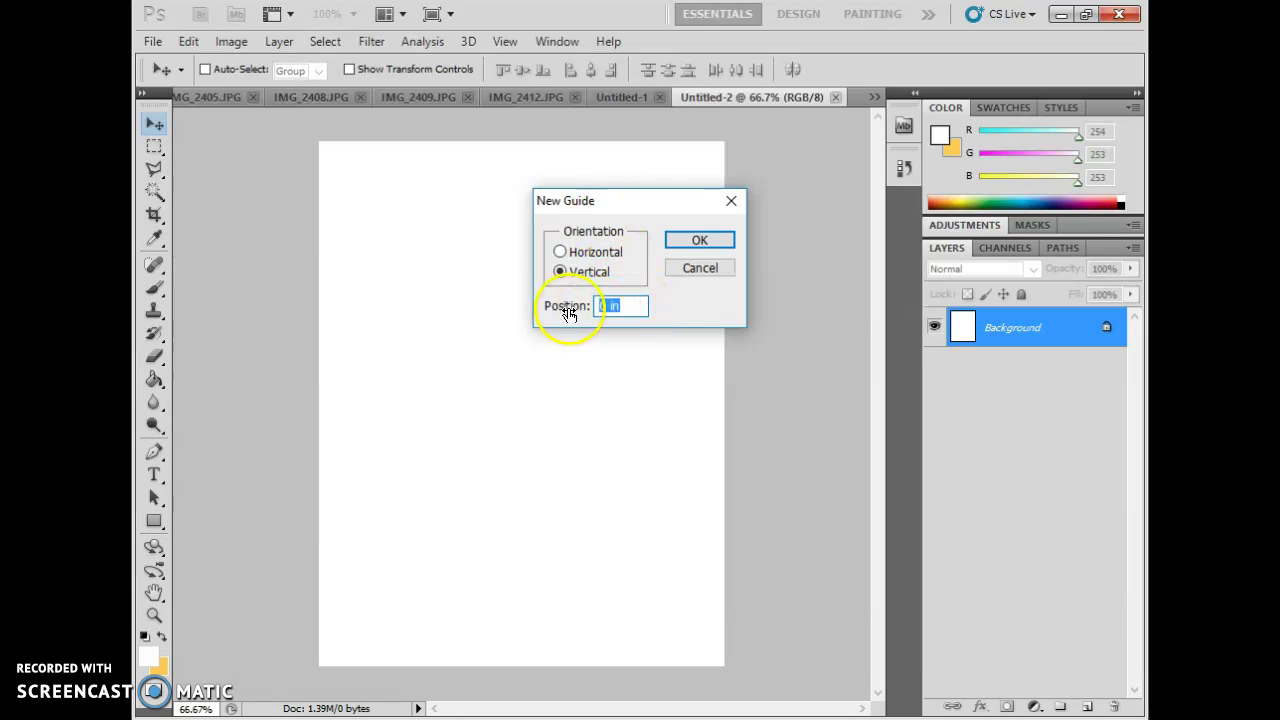
pyautogui.write('33.33')
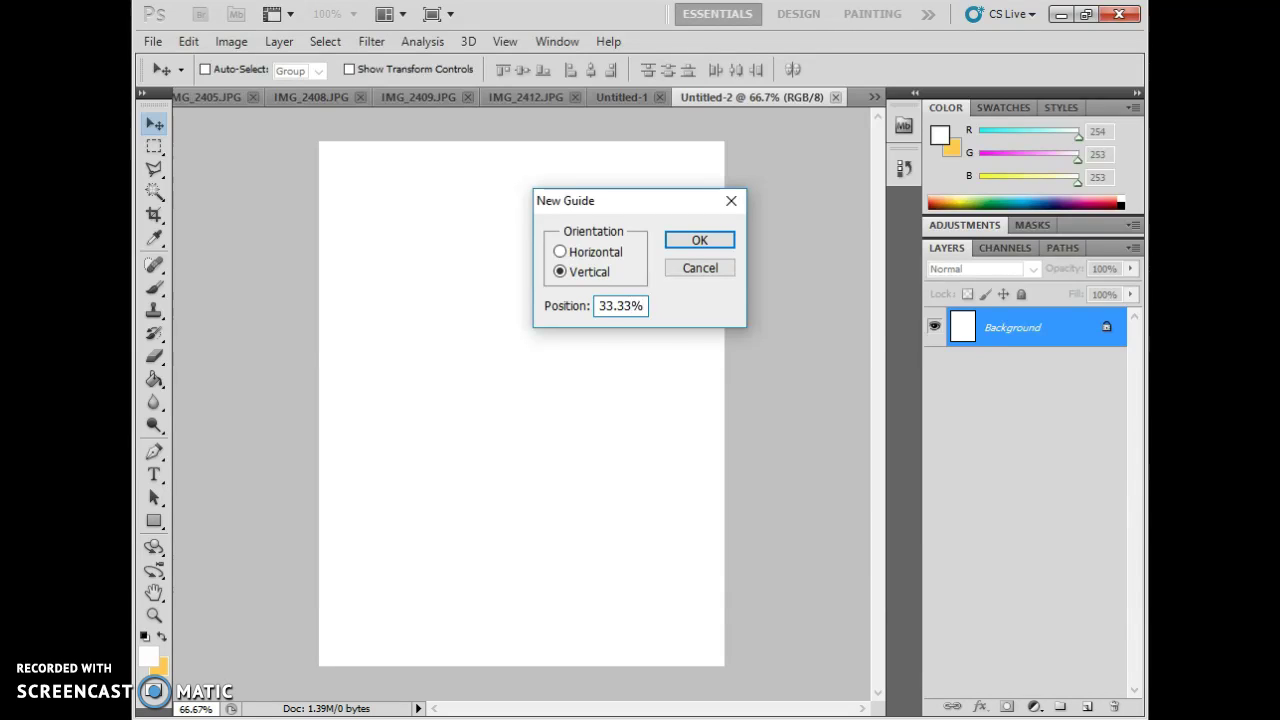
pyautogui.click(586, 298)
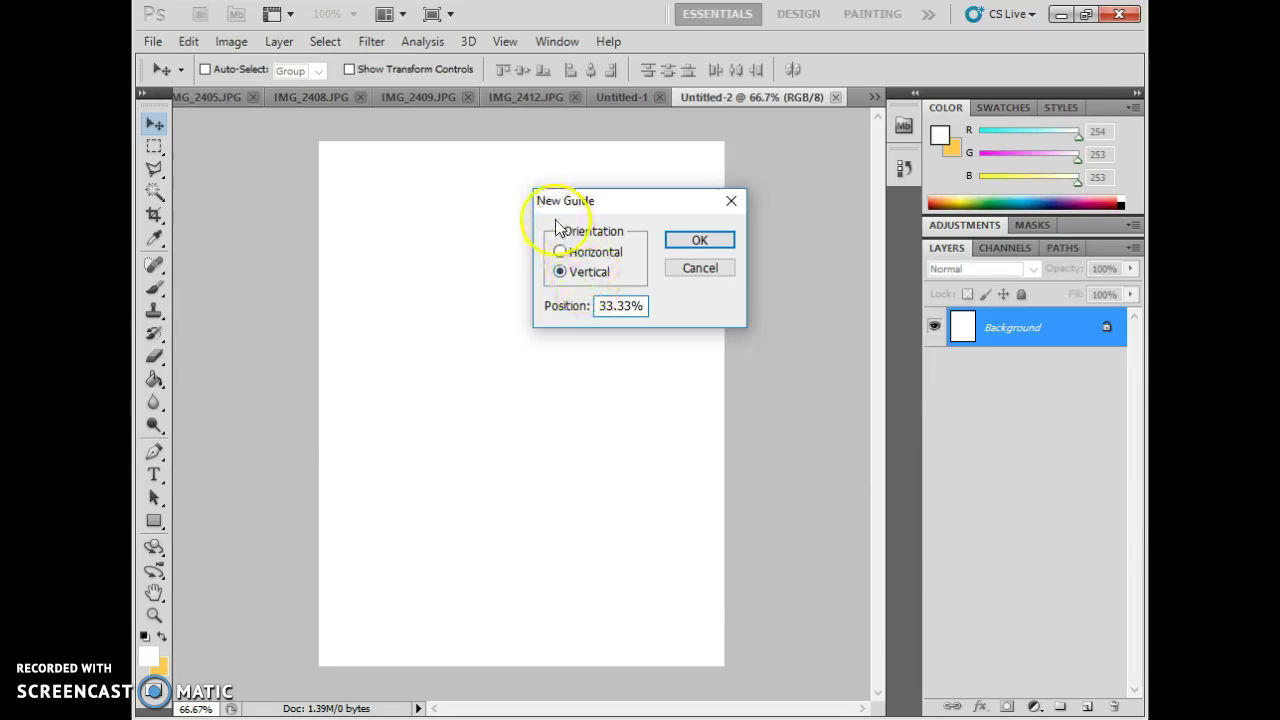
pyautogui.click(680, 244)
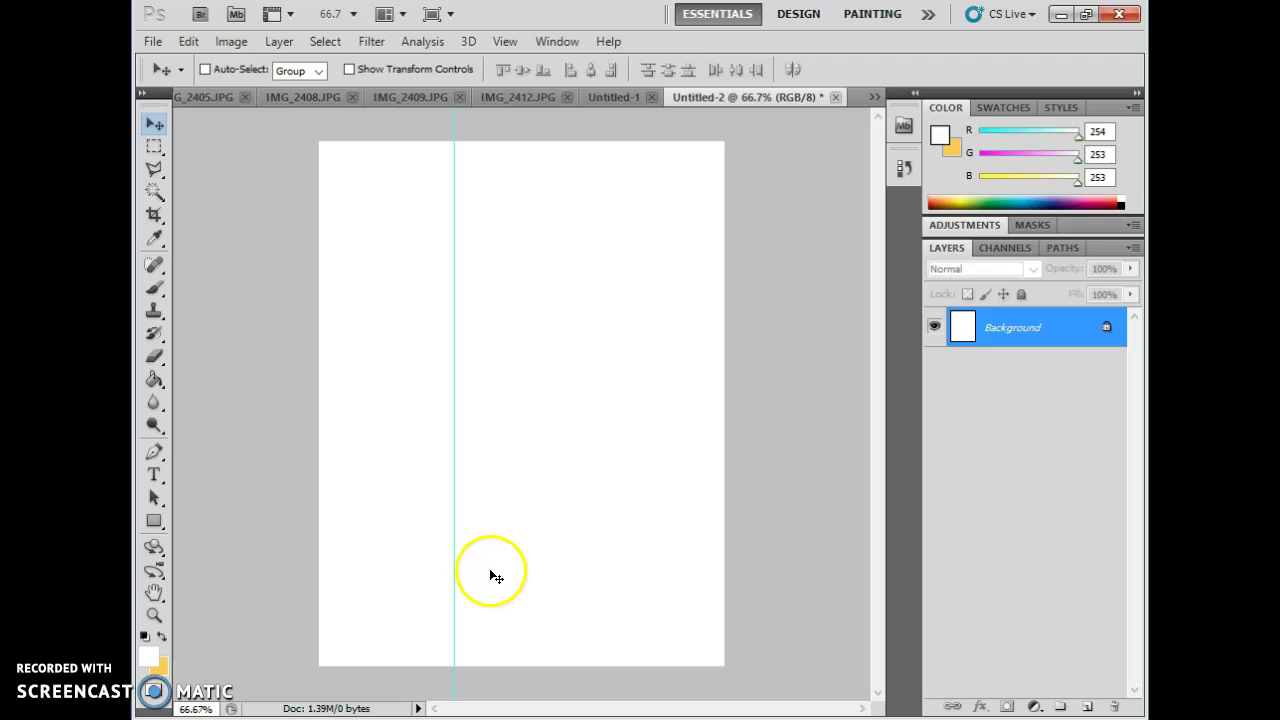
# Add a second vertical guide at 66.66%.
pyautogui.click(504, 41)
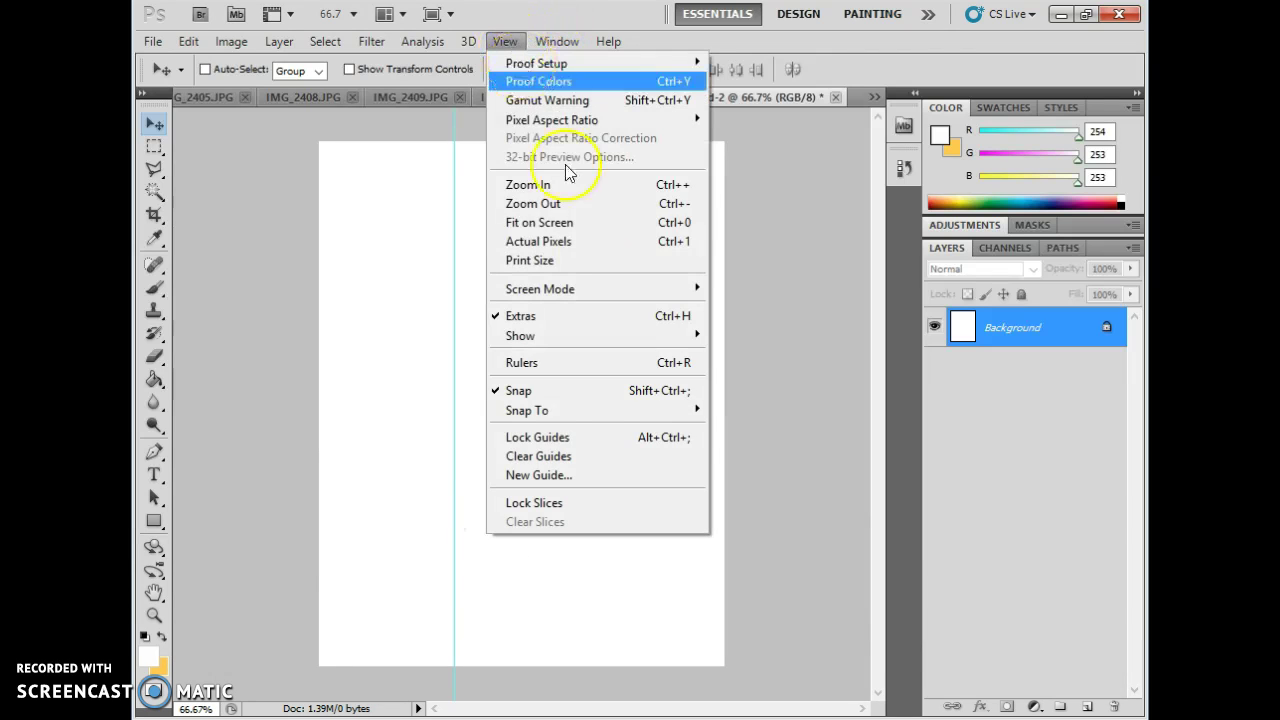
pyautogui.click(597, 476)
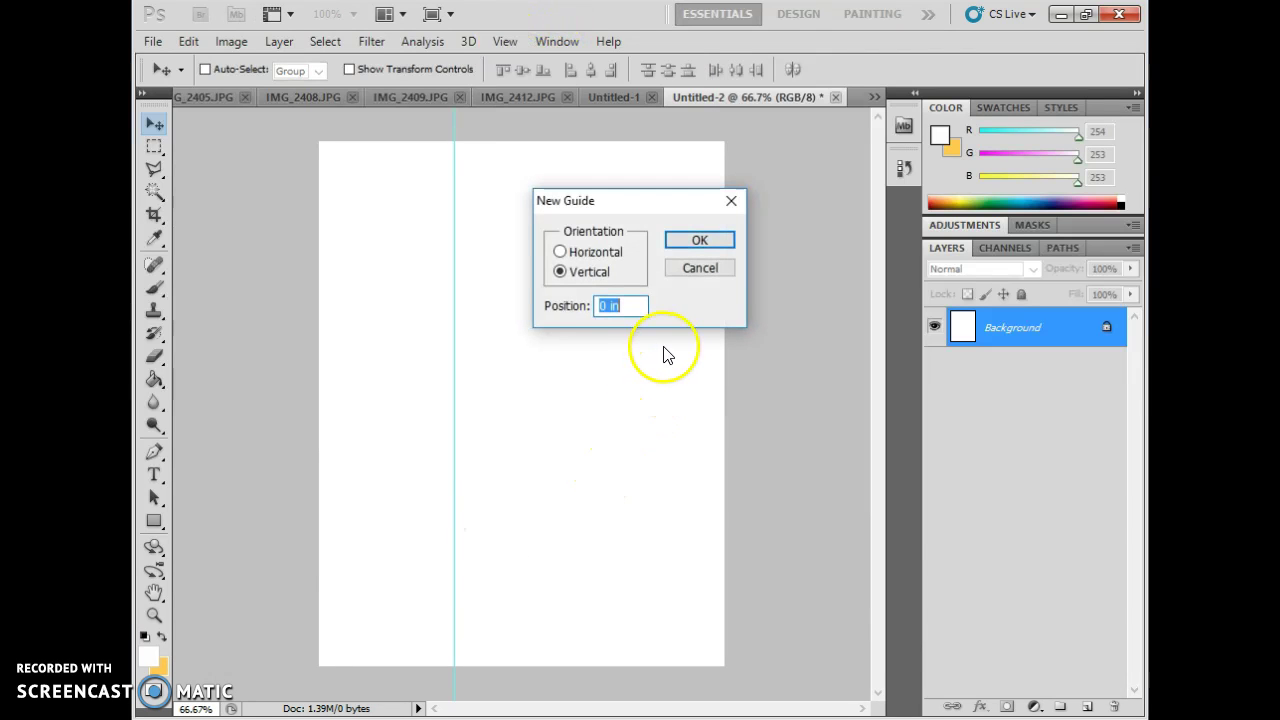
pyautogui.write('66.66')
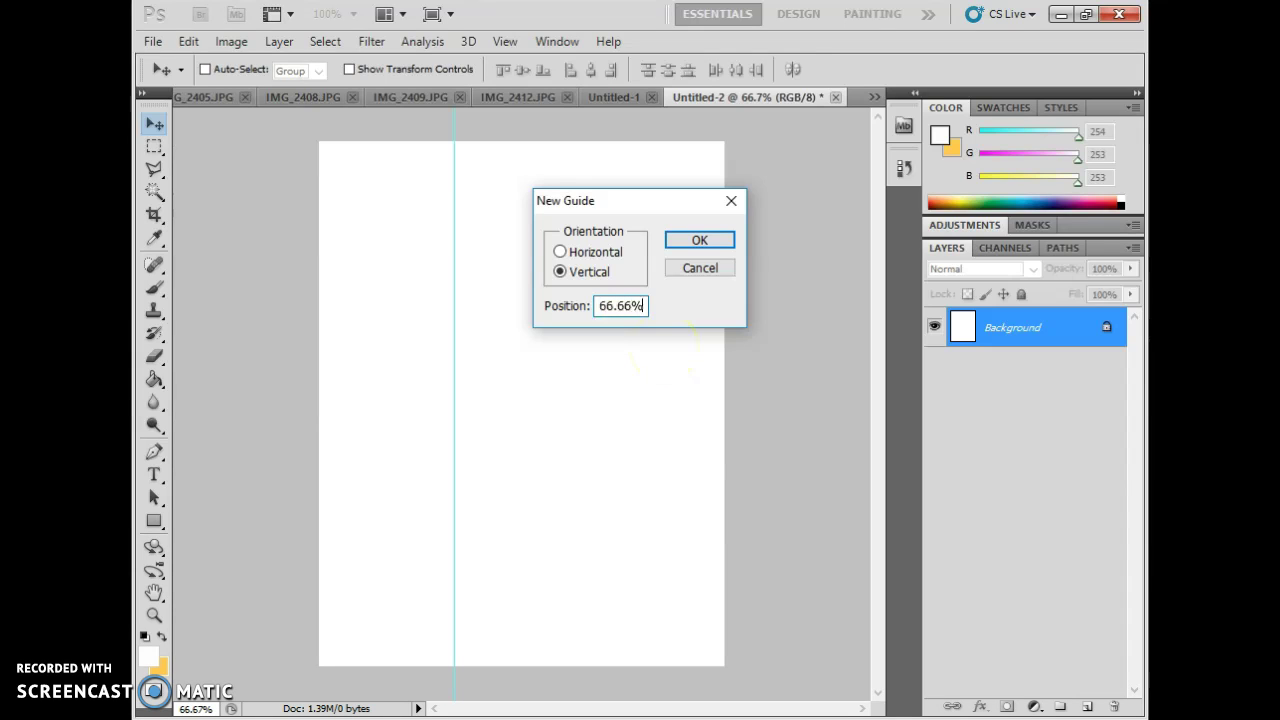
pyautogui.click(700, 242)
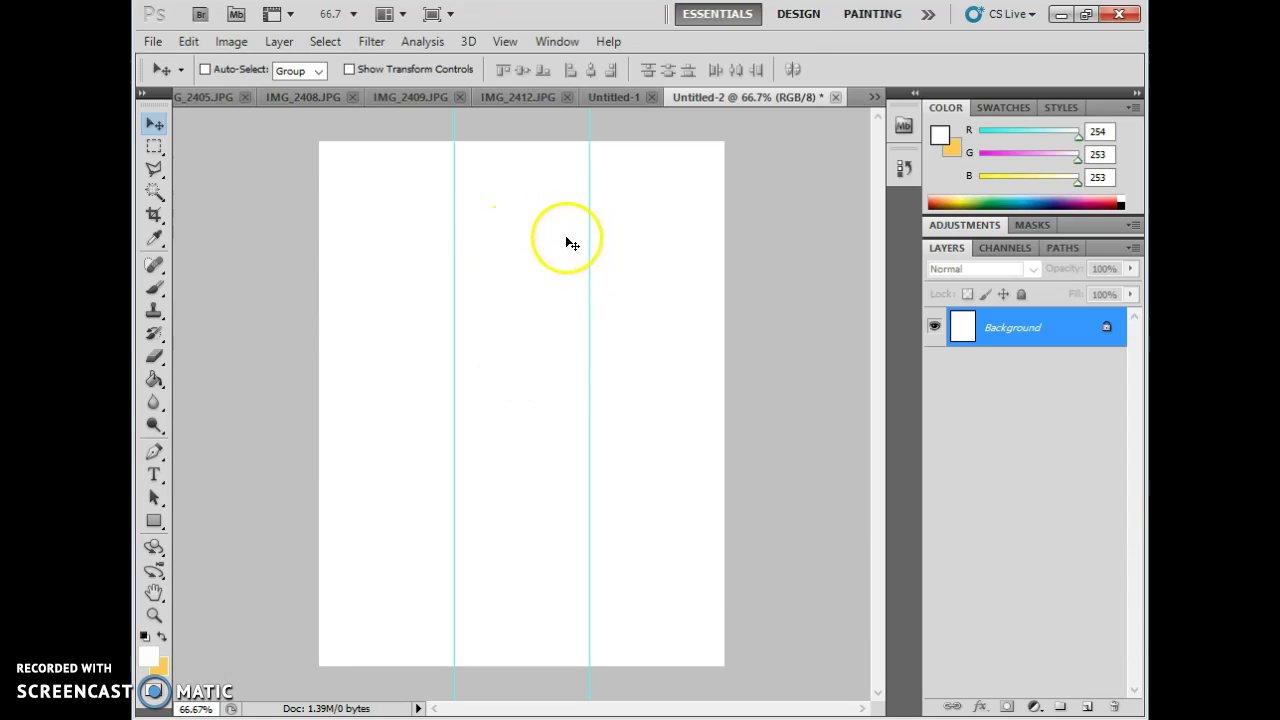
# Add a horizontal guide at 33.33% down the page.
pyautogui.click(505, 41)
pyautogui.click(540, 475)
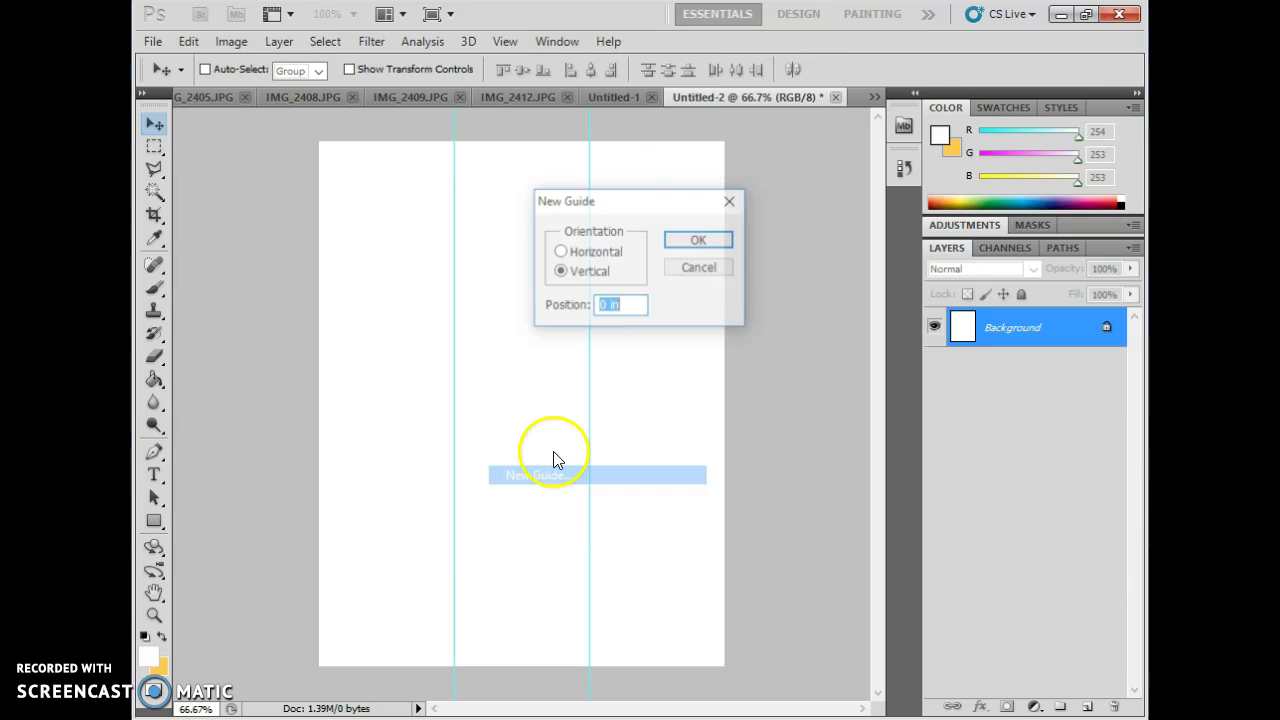
pyautogui.click(598, 254)
pyautogui.click(610, 305)
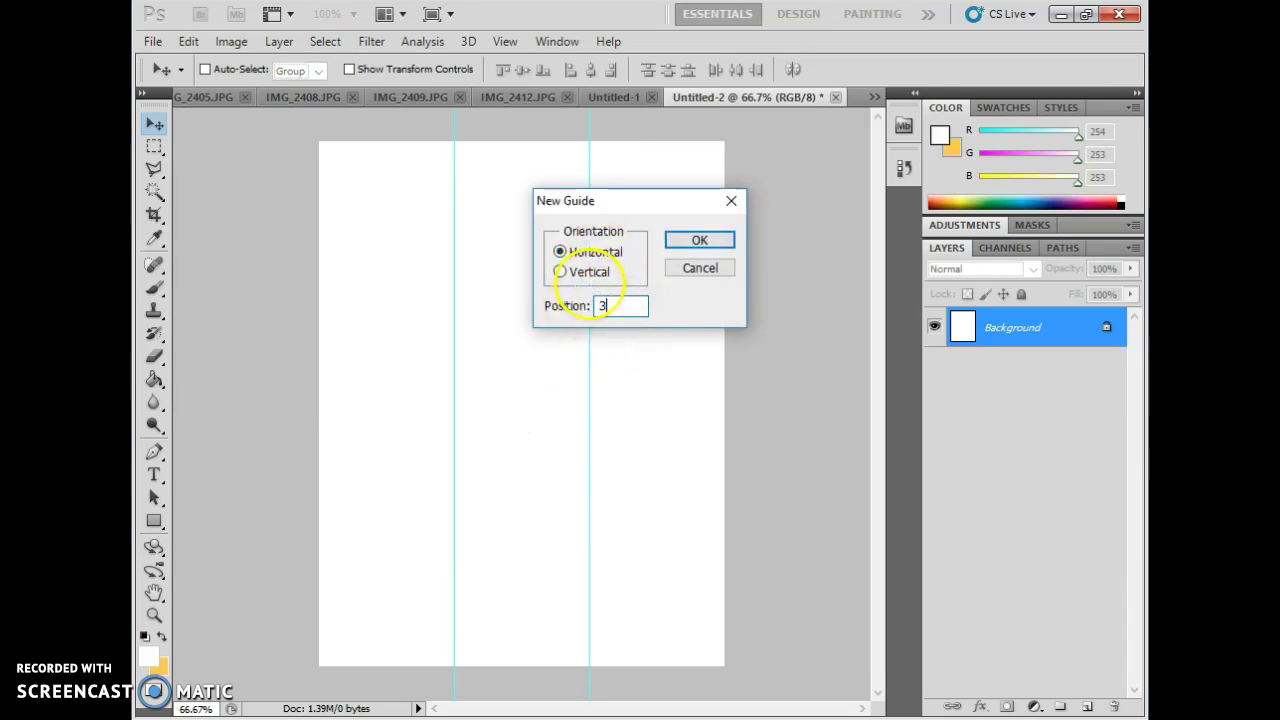
pyautogui.press('Return')
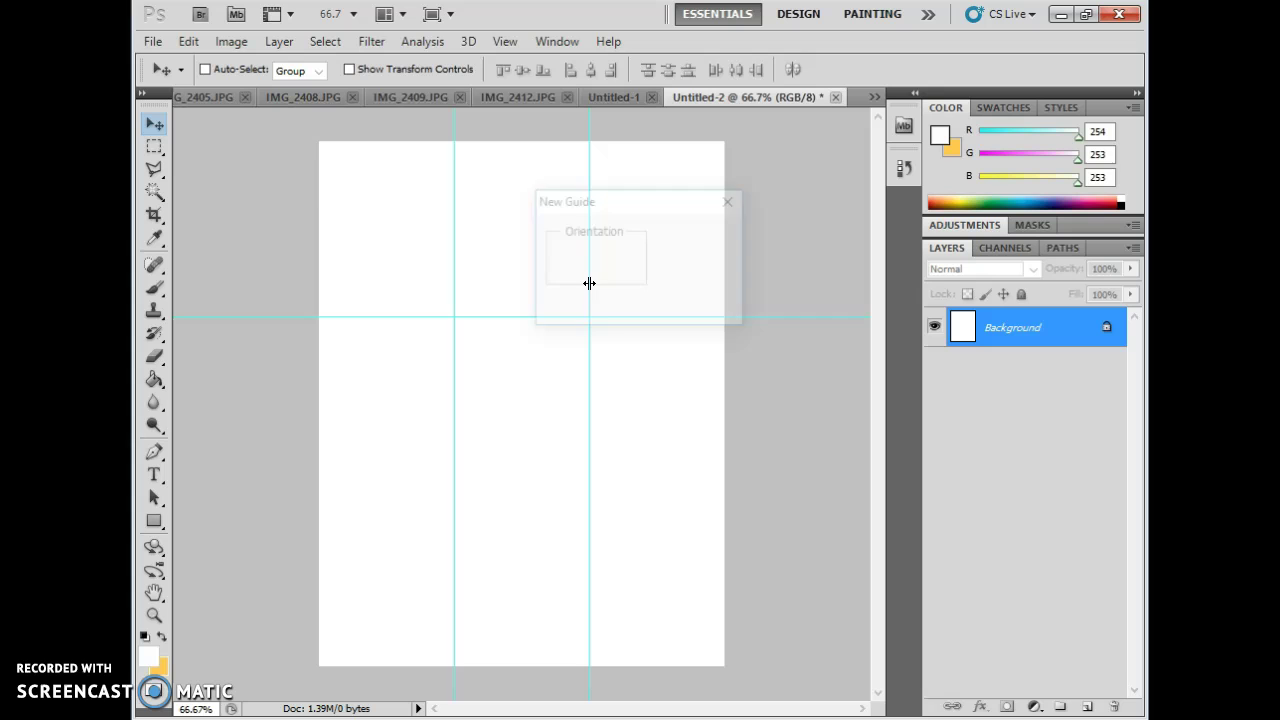
# Add a second horizontal guide at 66.66% to complete the nine-cell grid.
pyautogui.click(505, 42)
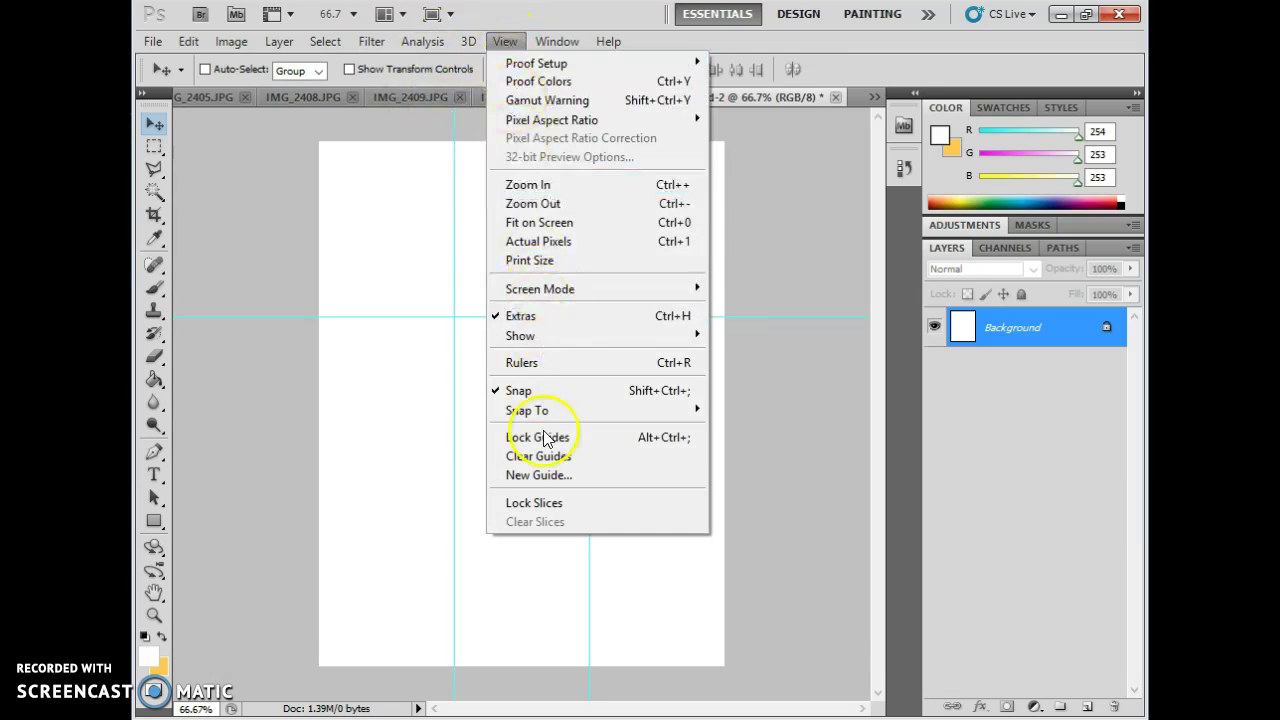
pyautogui.click(540, 475)
pyautogui.click(603, 255)
pyautogui.click(625, 305)
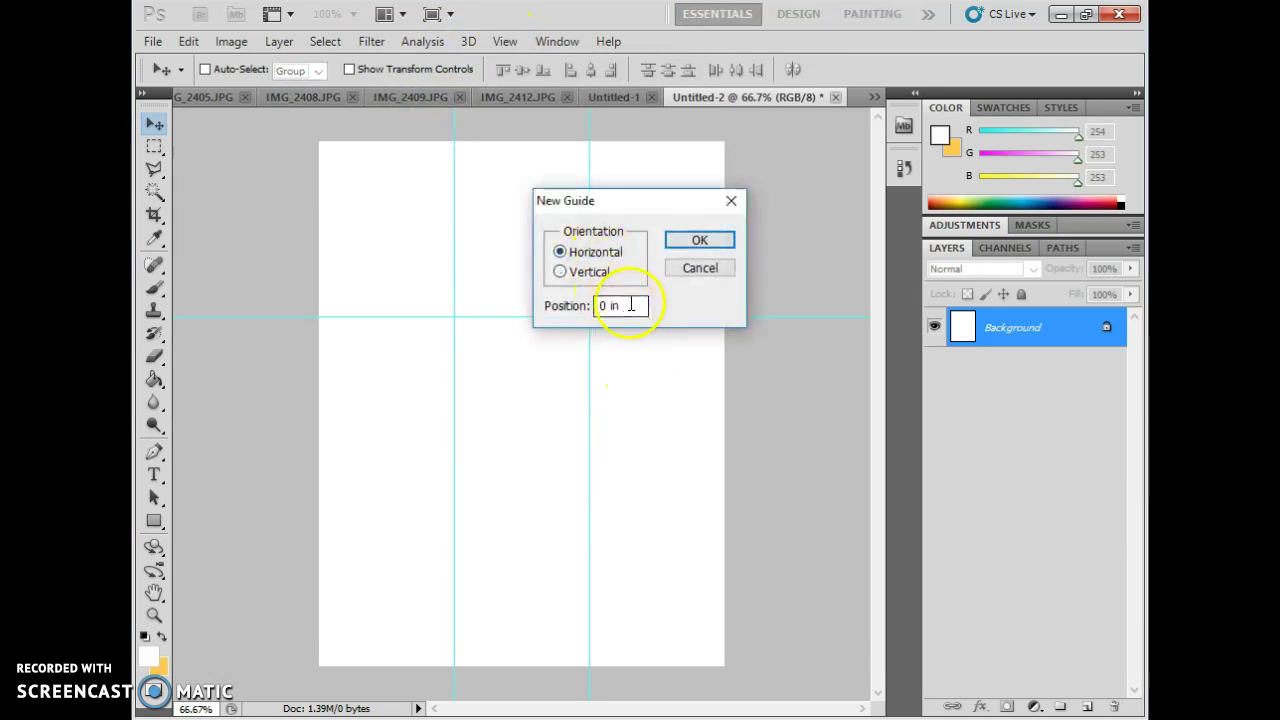
pyautogui.write('66.66')
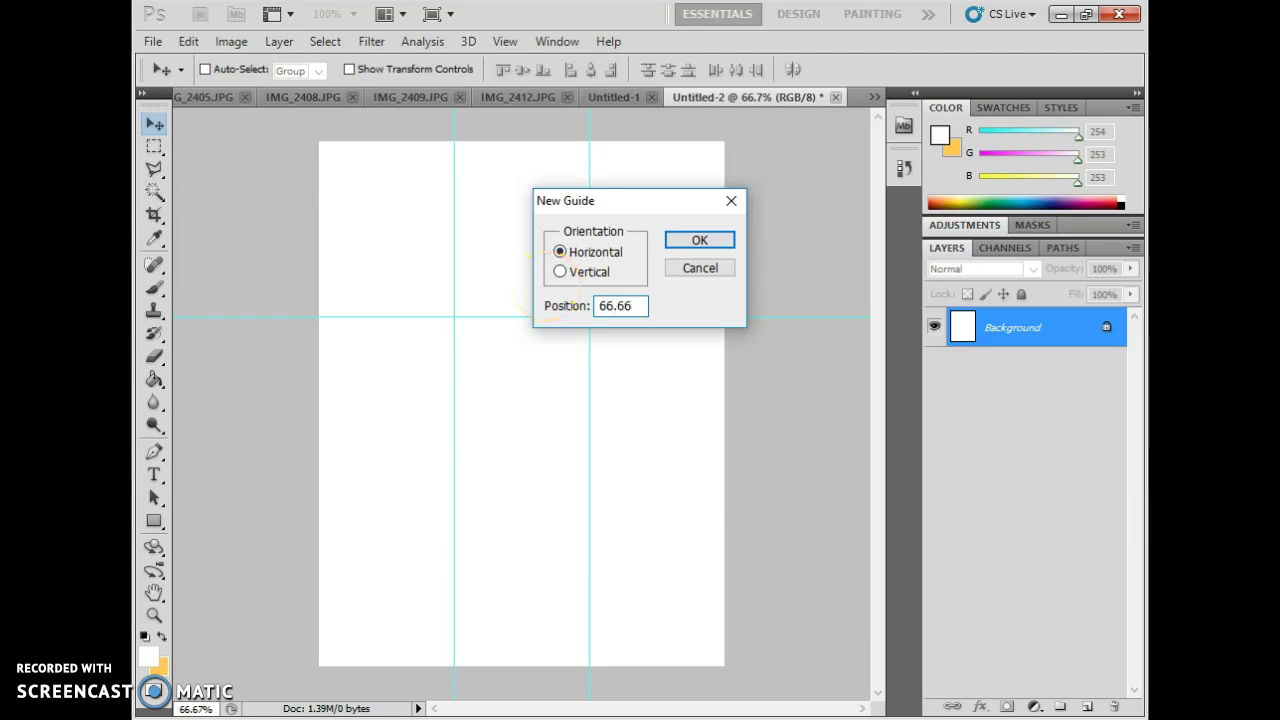
pyautogui.press('Return')
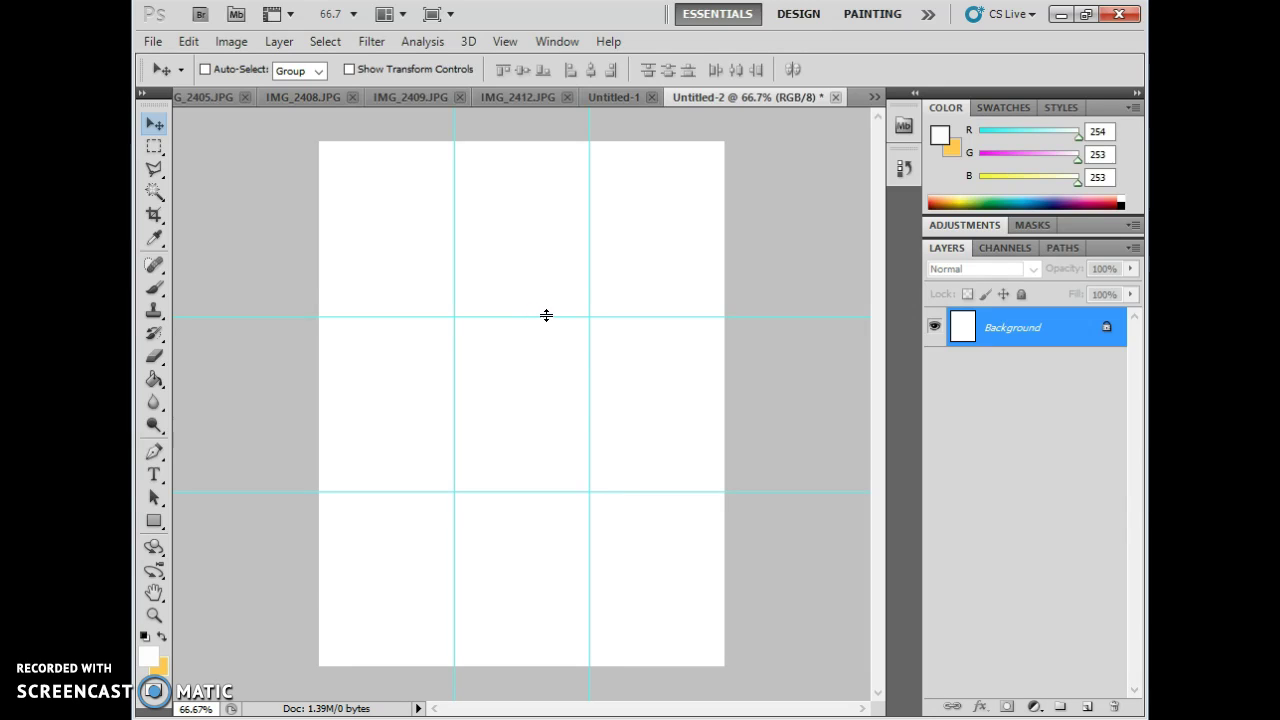
# Place DSC_0057.JPG, the koi photo, from the field trip folder into Untitled-2.
pyautogui.click(153, 42)
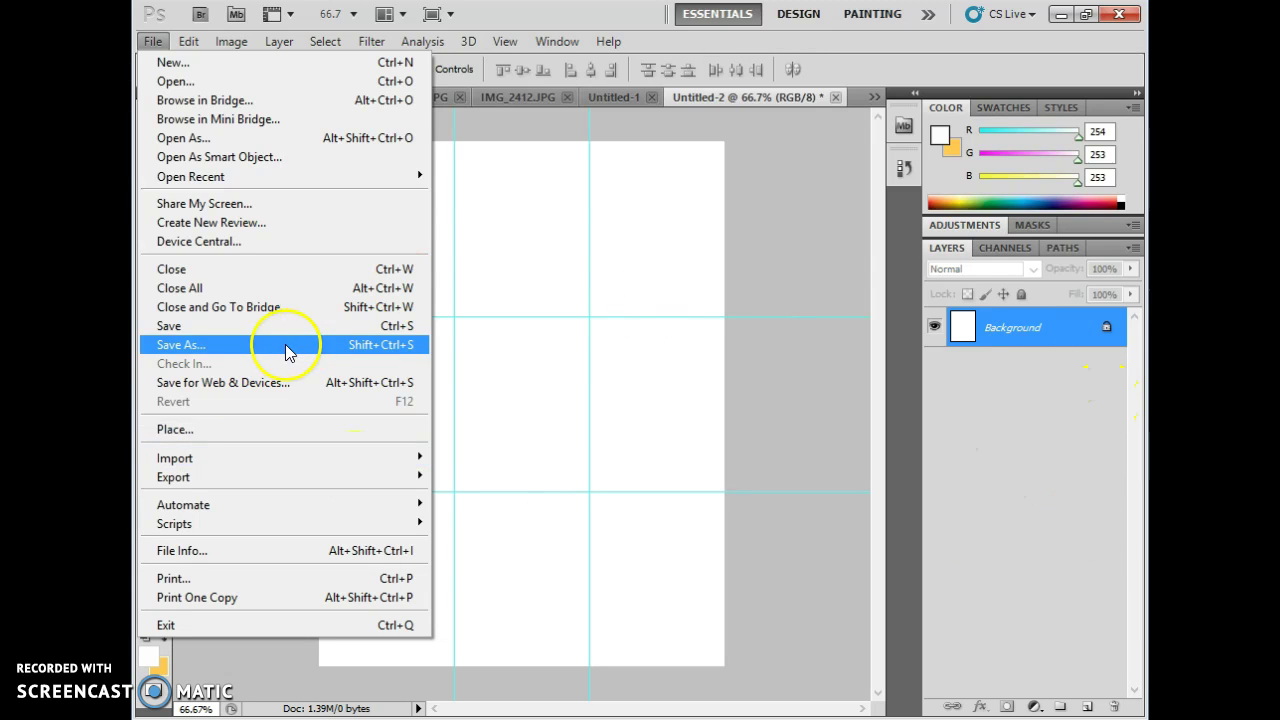
pyautogui.click(205, 429)
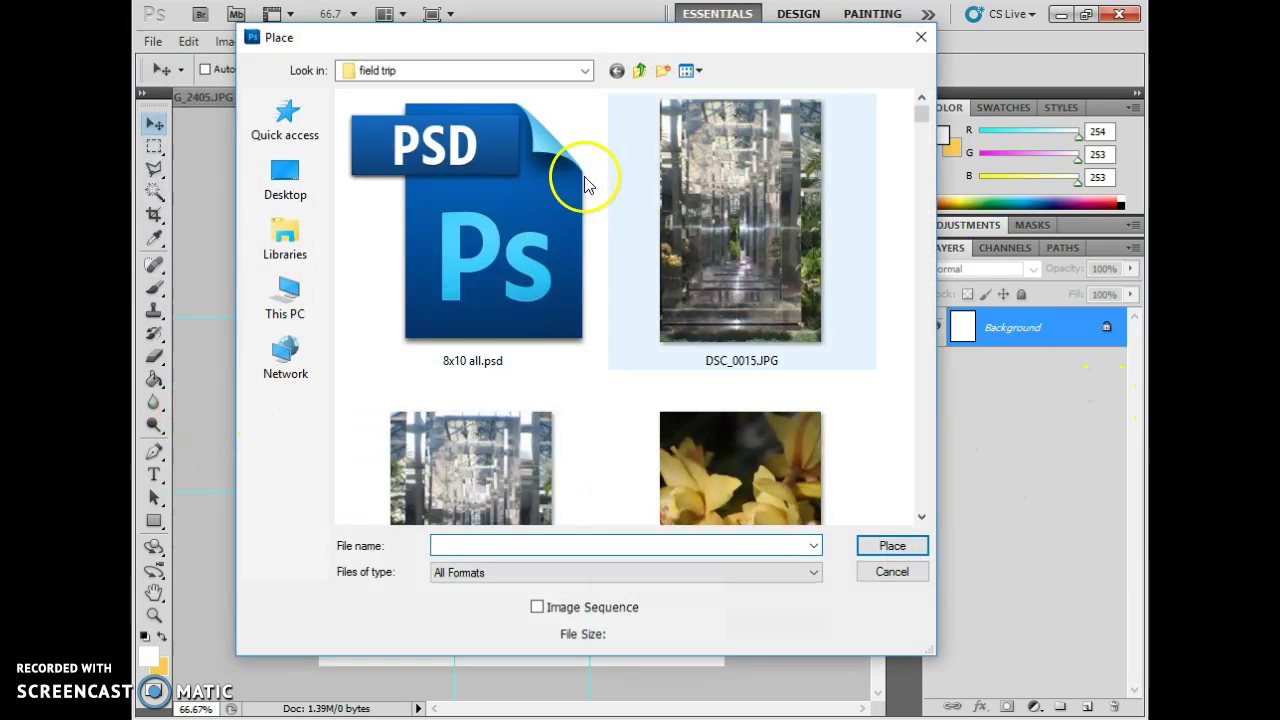
pyautogui.moveTo(922, 125); pyautogui.dragTo(936, 243)
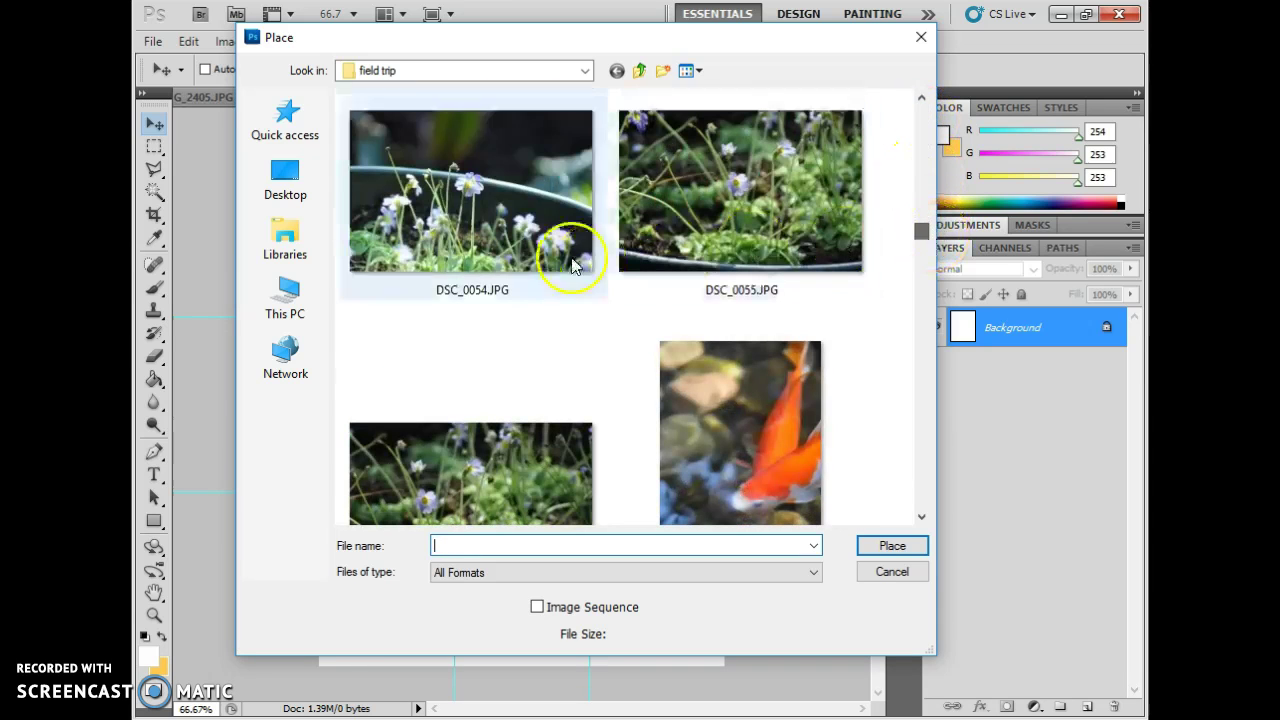
pyautogui.click(713, 404)
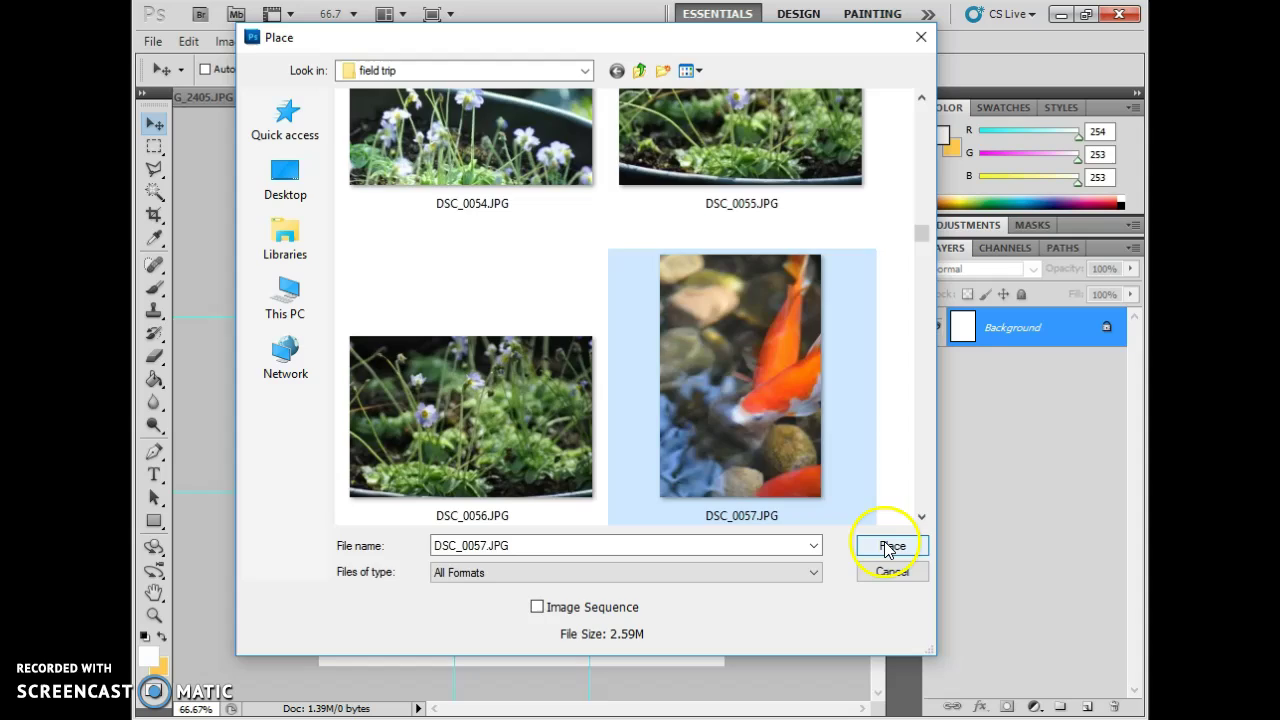
pyautogui.click(891, 545)
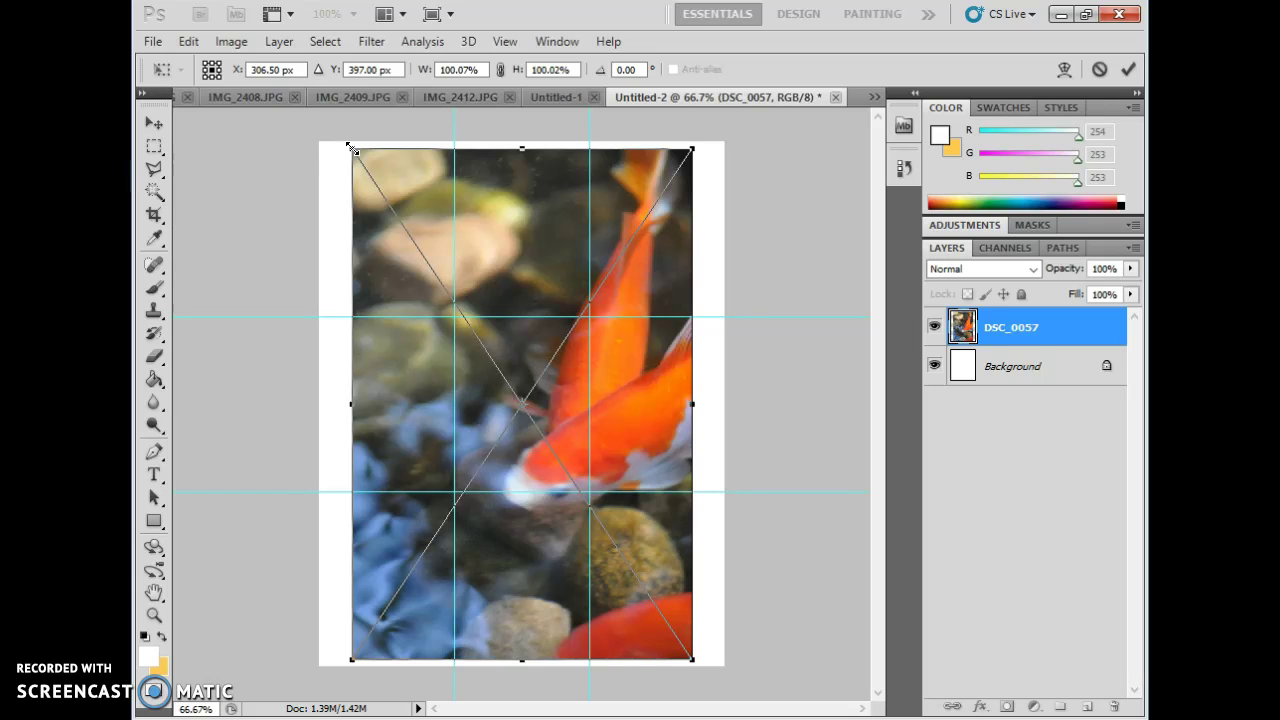
# Scale the koi photo to about 40%, line it up with the top-left cell, and commit.
pyautogui.moveTo(352, 150); pyautogui.dragTo(503, 417)
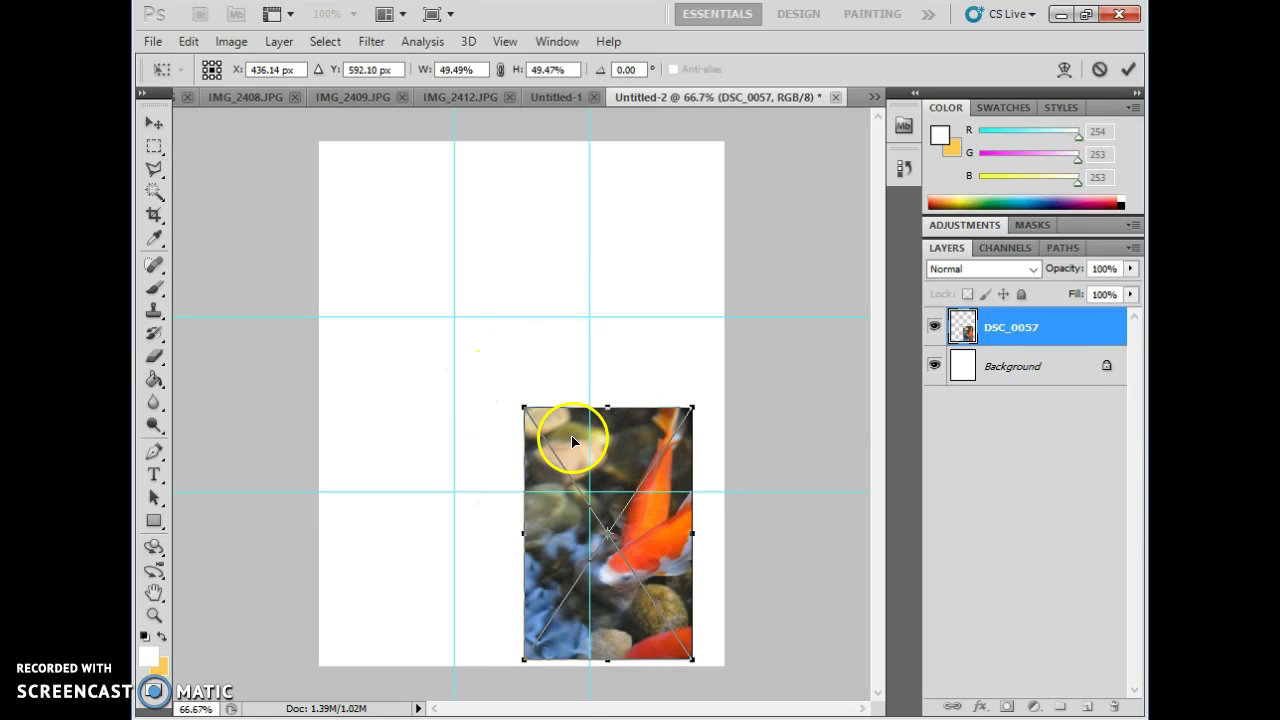
pyautogui.moveTo(572, 441); pyautogui.dragTo(366, 173)
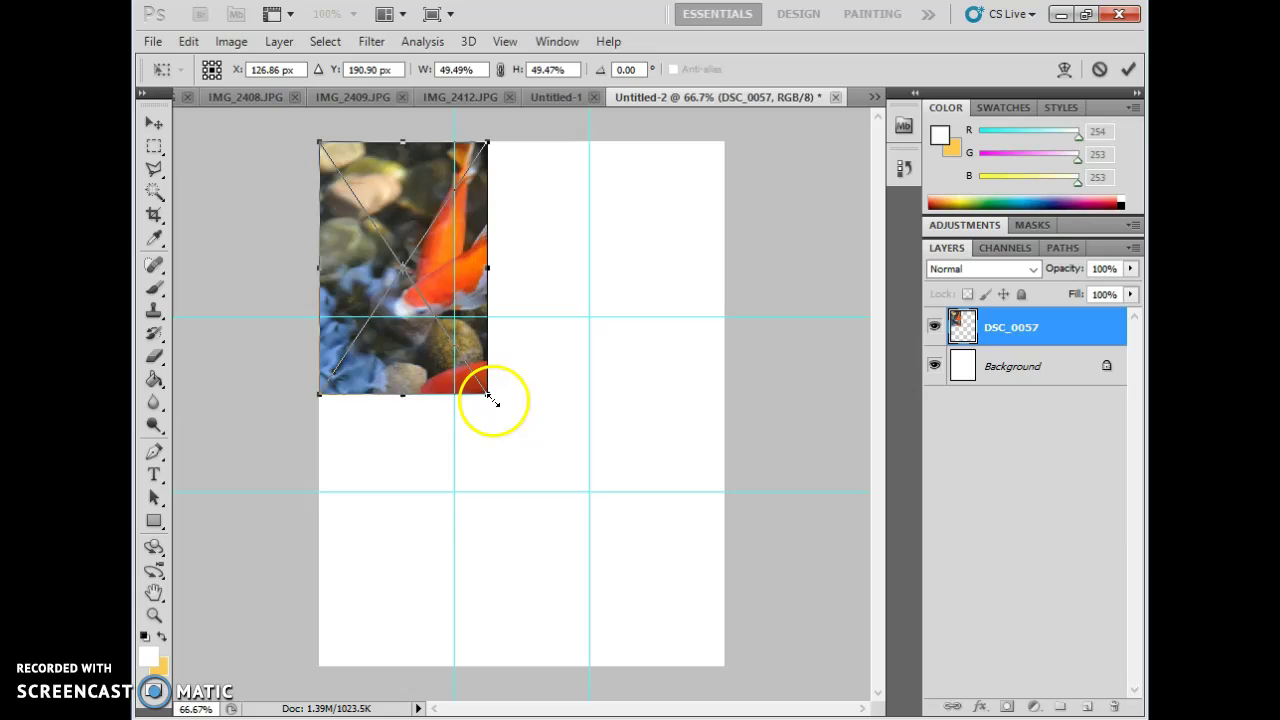
pyautogui.moveTo(492, 399); pyautogui.dragTo(462, 349)
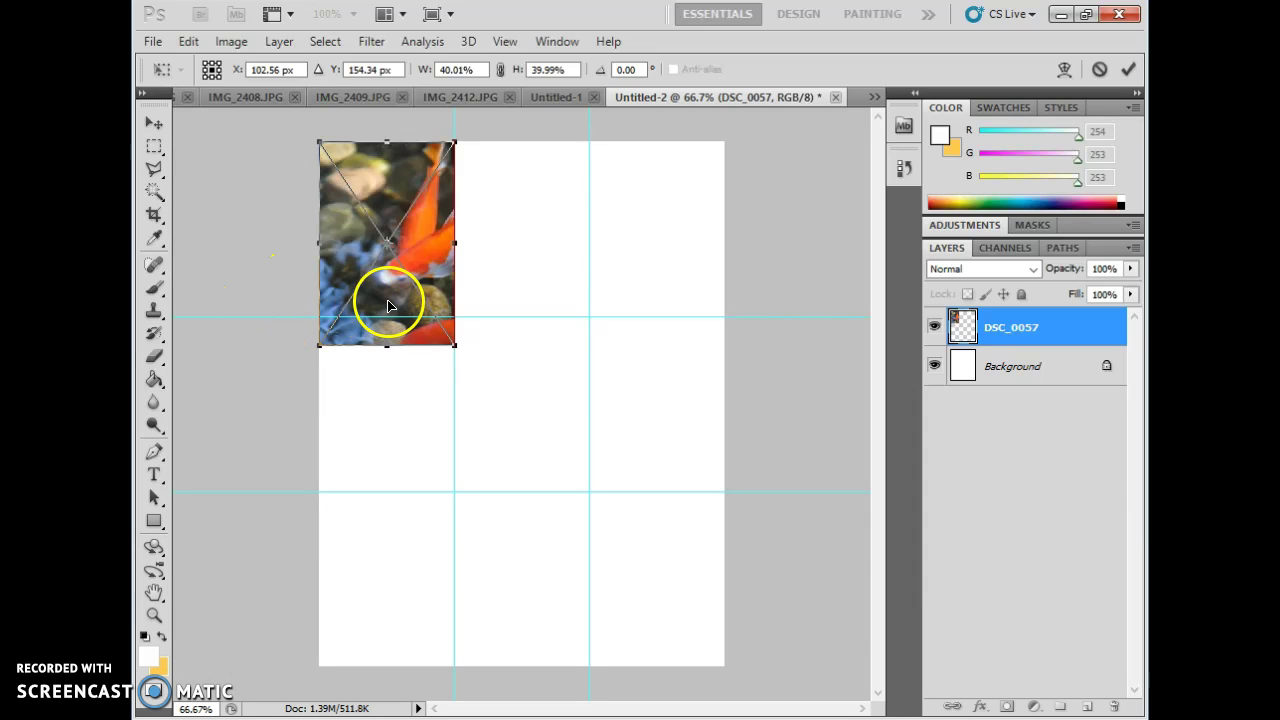
pyautogui.moveTo(386, 291)
pyautogui.mouseDown()
pyautogui.moveTo(394, 270)
pyautogui.moveTo(391, 302)
pyautogui.mouseUp()
pyautogui.doubleClick(479, 307)
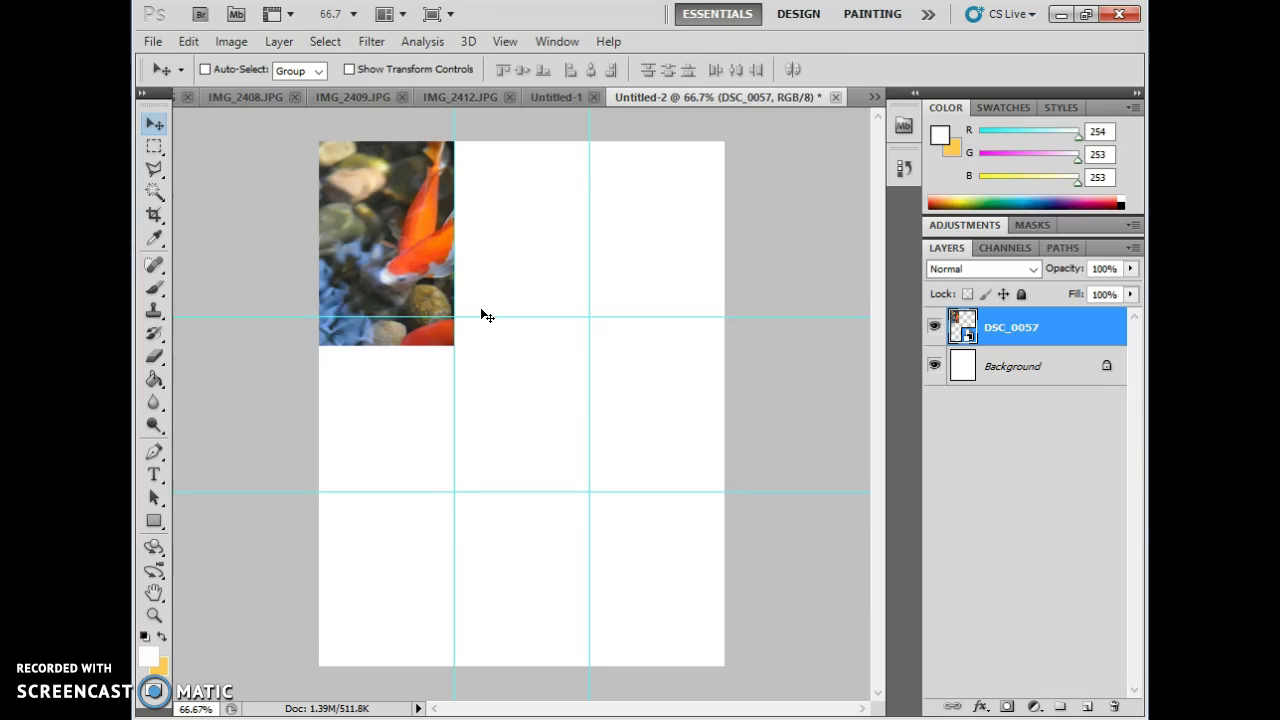
# Try the Clone Stamp on the koi smart-object layer and dismiss the clone source error.
pyautogui.rightClick(1003, 338)
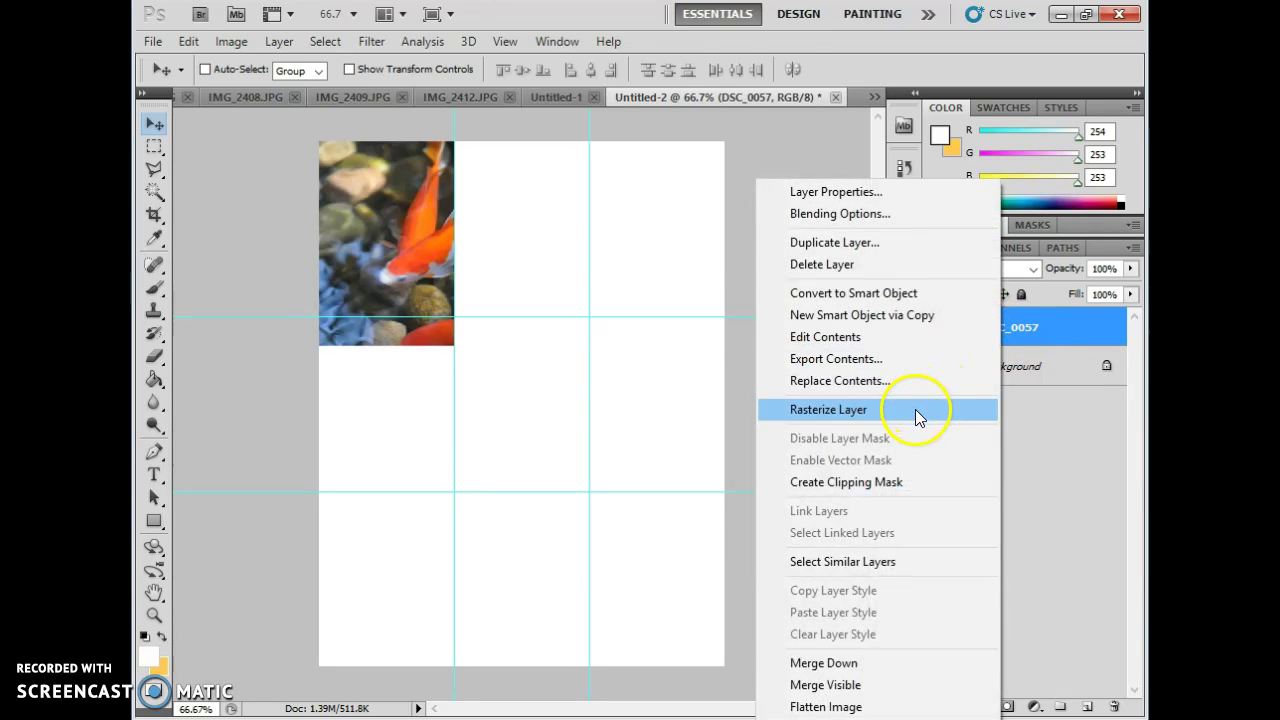
pyautogui.click(1031, 334)
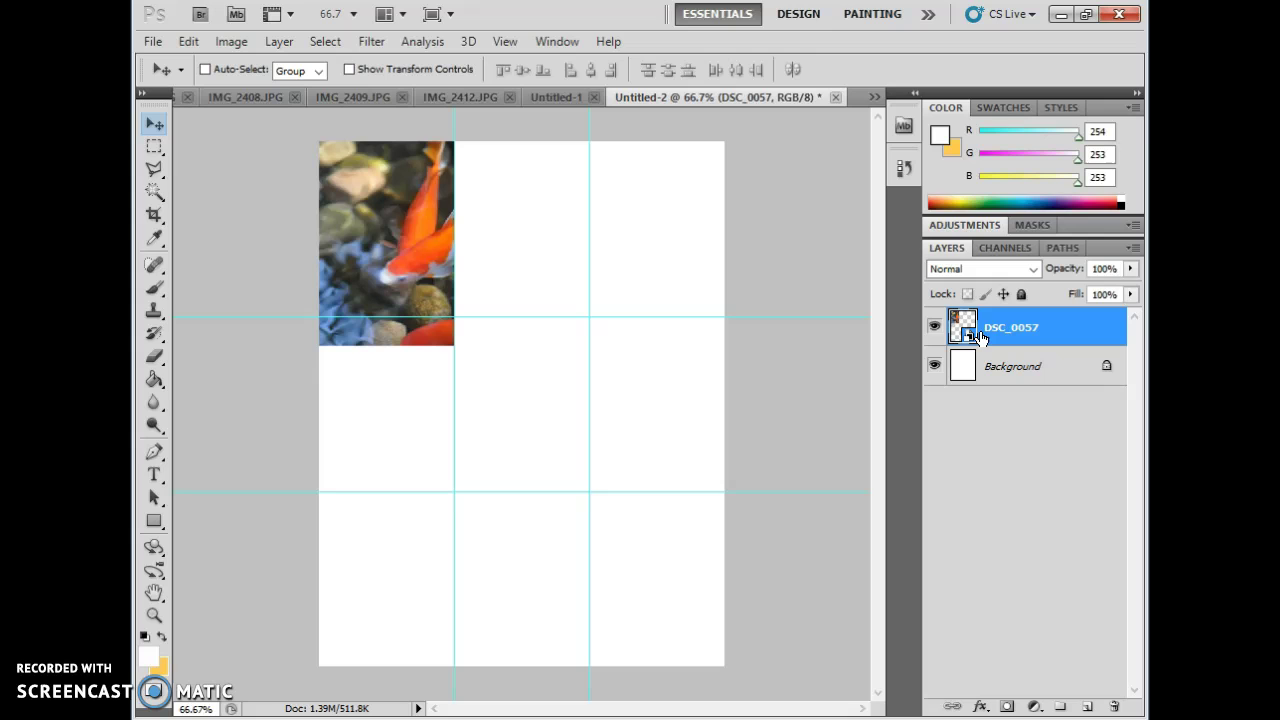
pyautogui.click(154, 310)
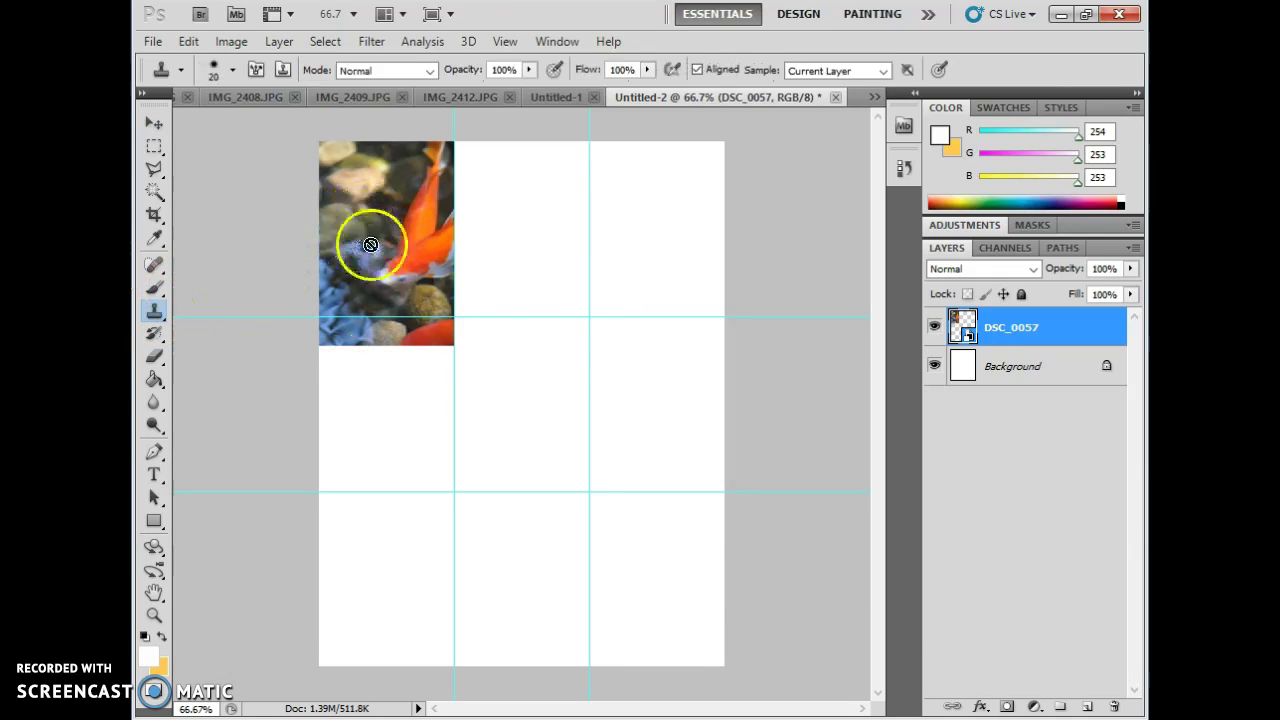
pyautogui.click(359, 248)
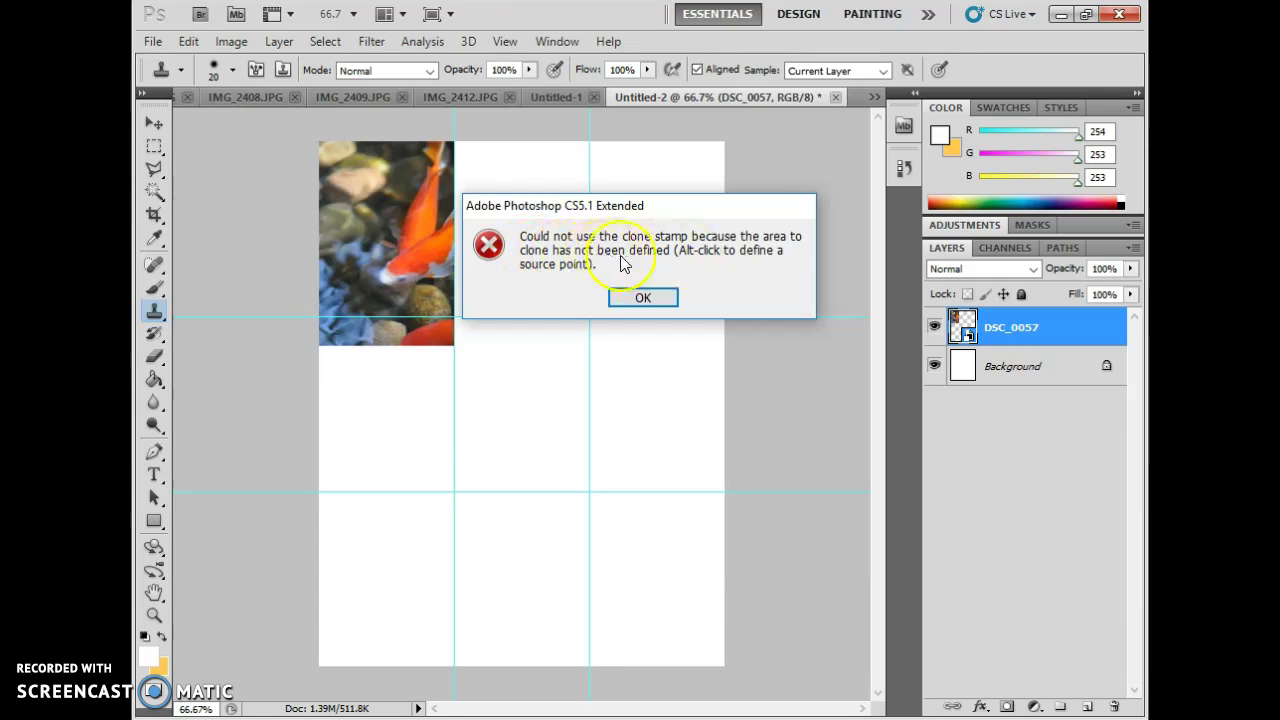
pyautogui.click(641, 297)
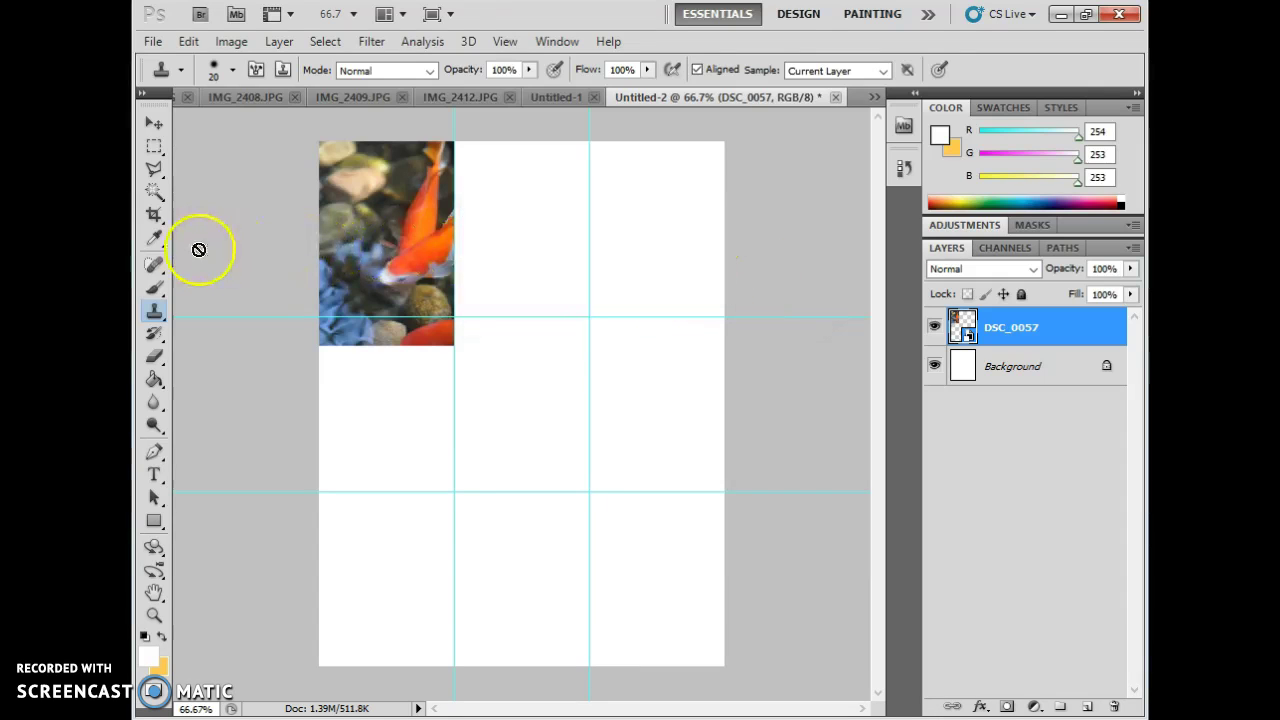
pyautogui.click(154, 122)
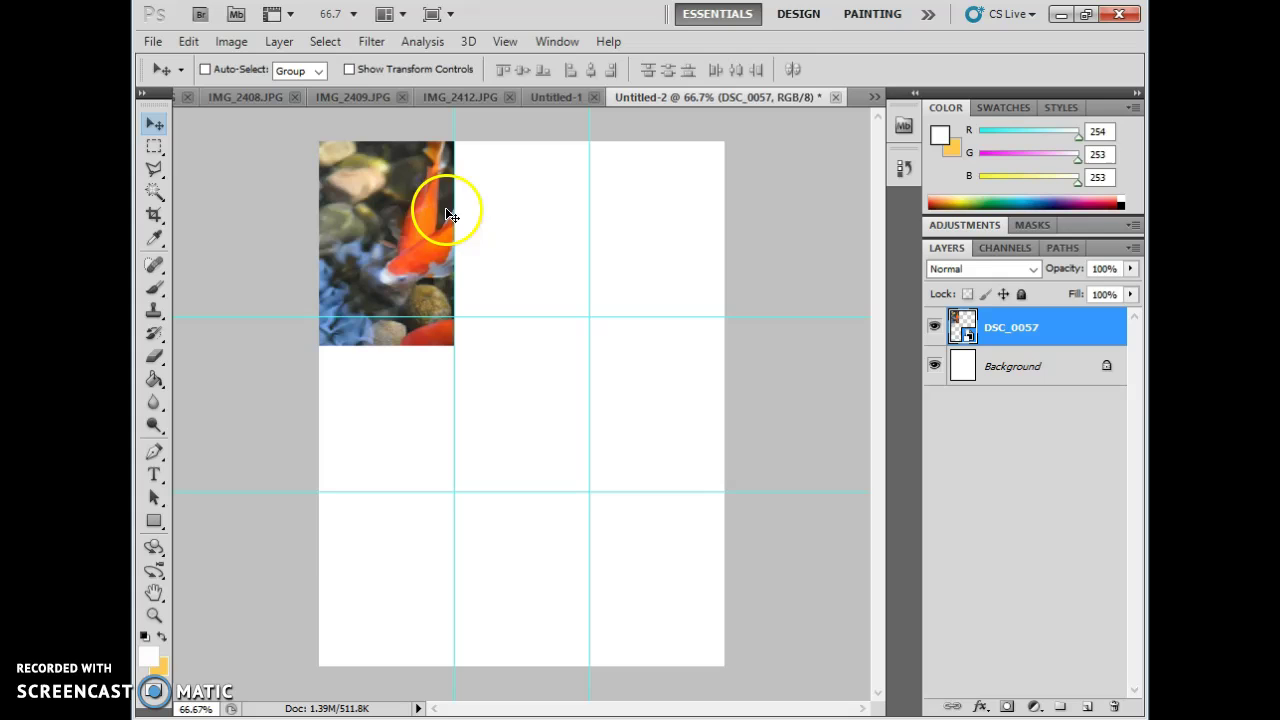
# Rasterize the DSC_0057 koi layer into an ordinary pixel layer.
pyautogui.rightClick(958, 340)
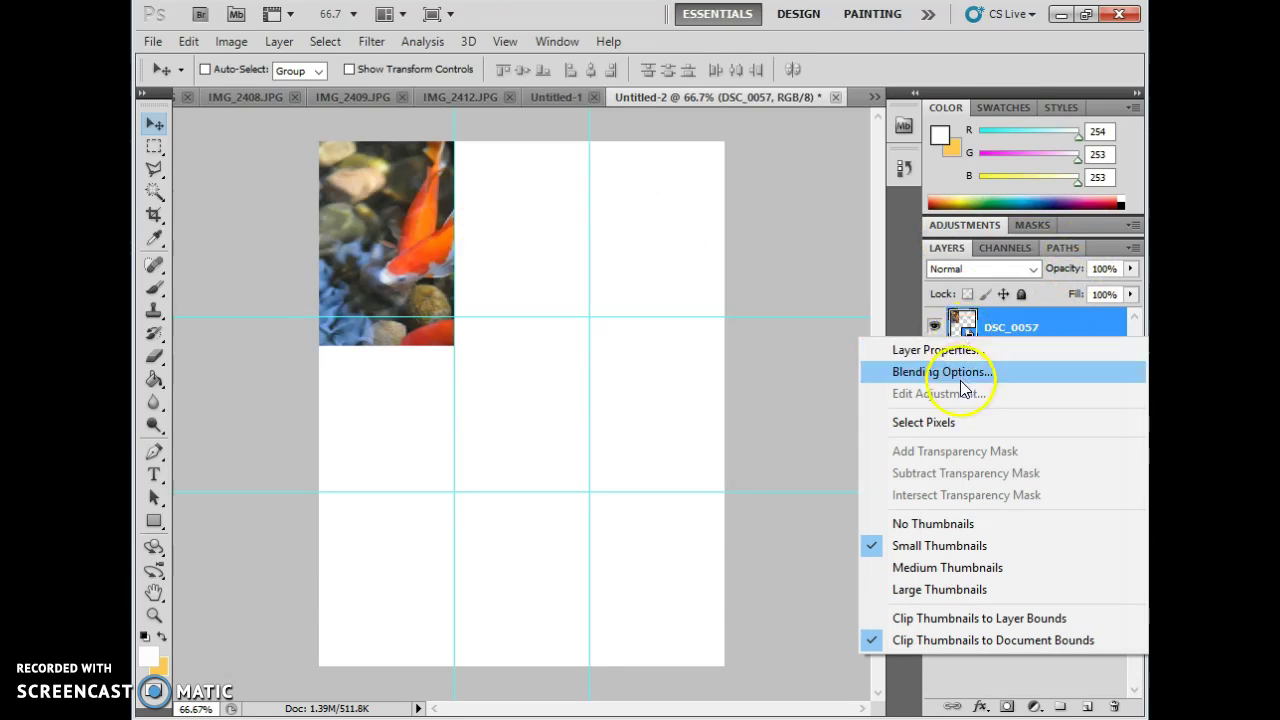
pyautogui.rightClick(990, 333)
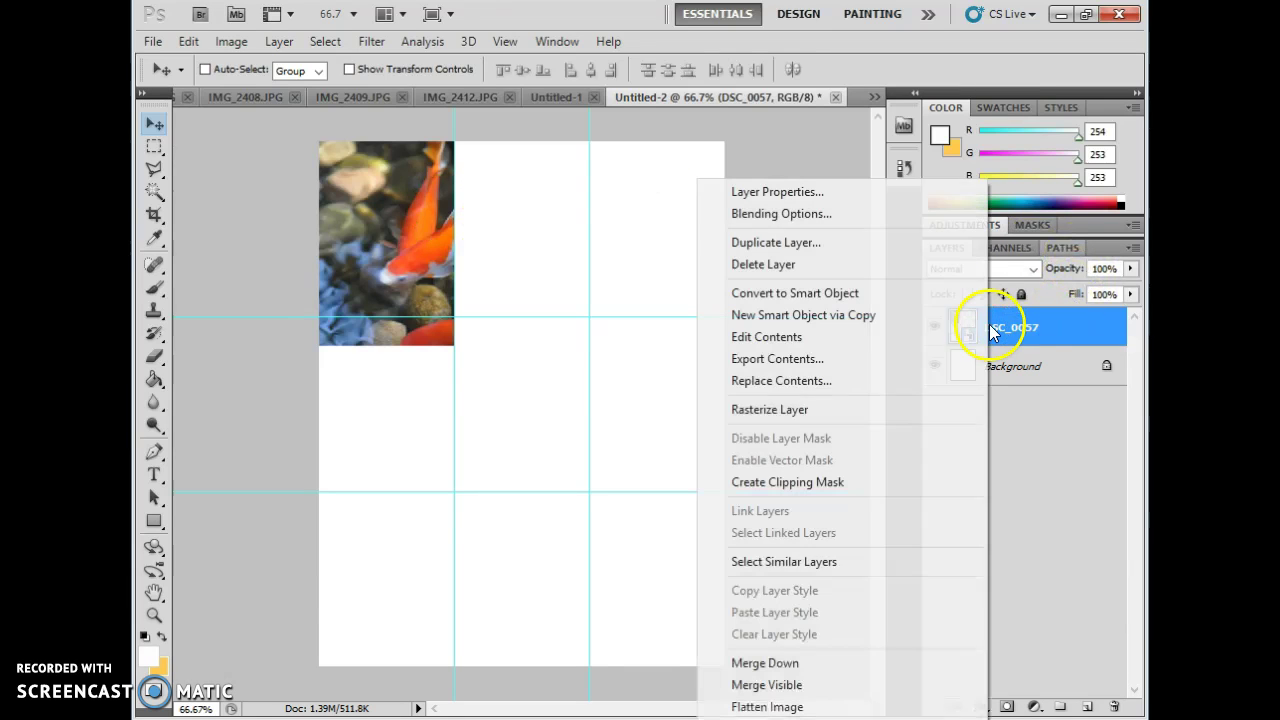
pyautogui.click(868, 409)
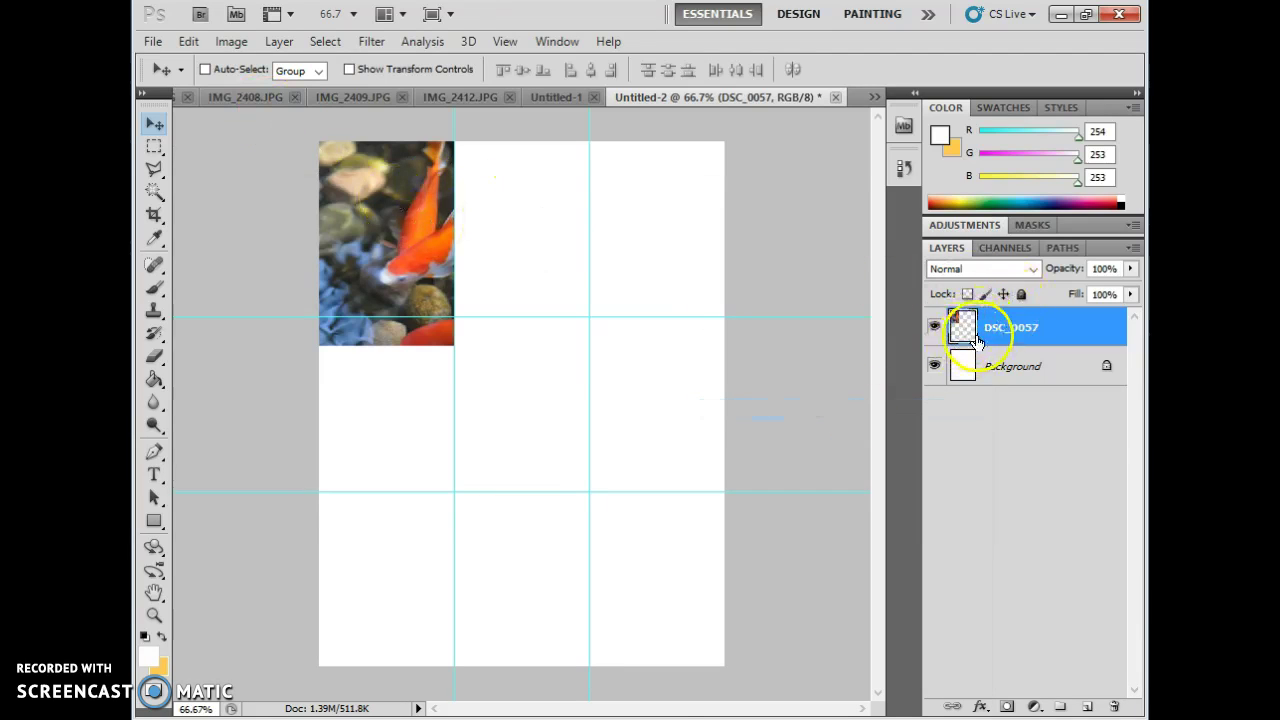
# Marquee-select and delete the koi photo's strip below the first horizontal guide, then zoom in.
pyautogui.click(155, 147)
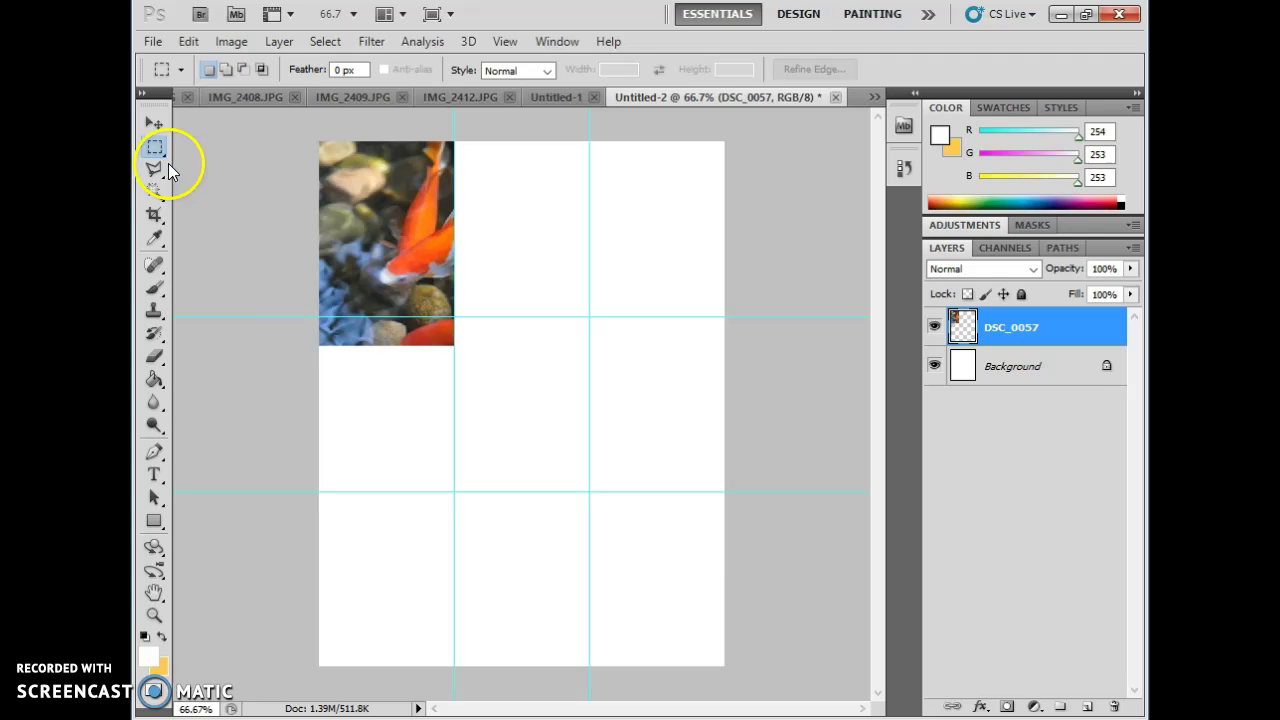
pyautogui.moveTo(315, 317); pyautogui.dragTo(492, 407)
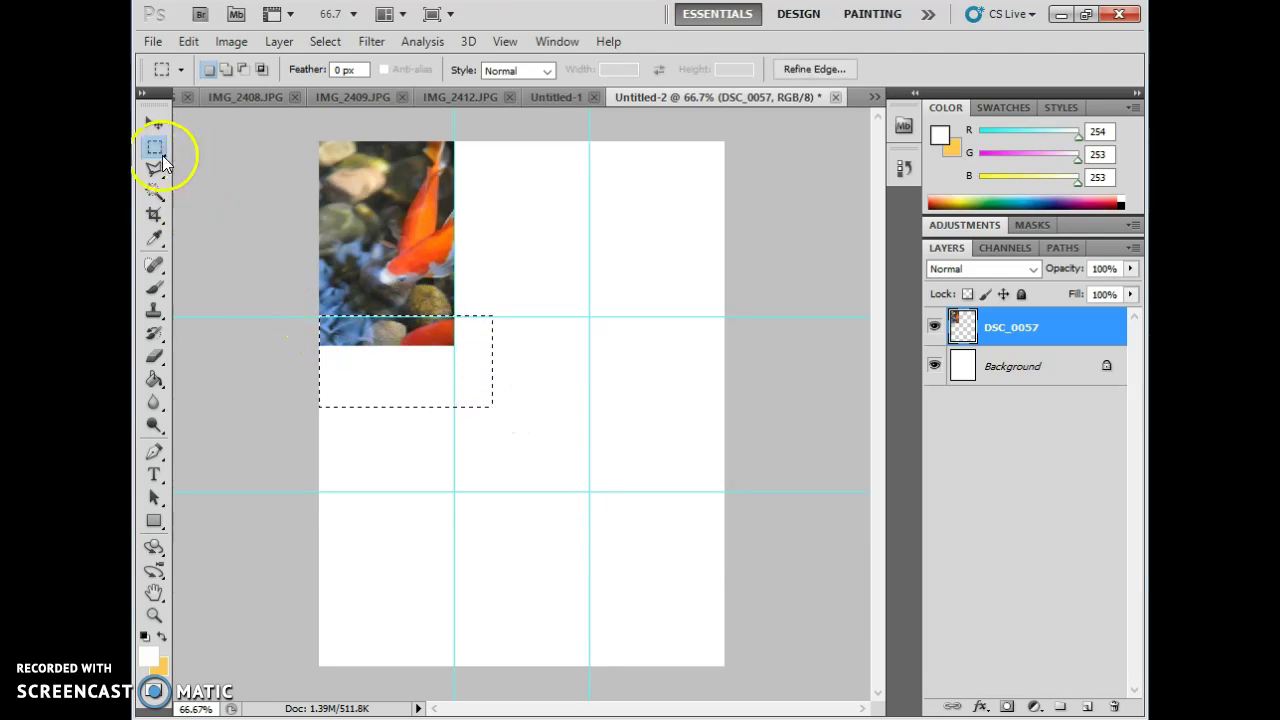
pyautogui.press('Delete')
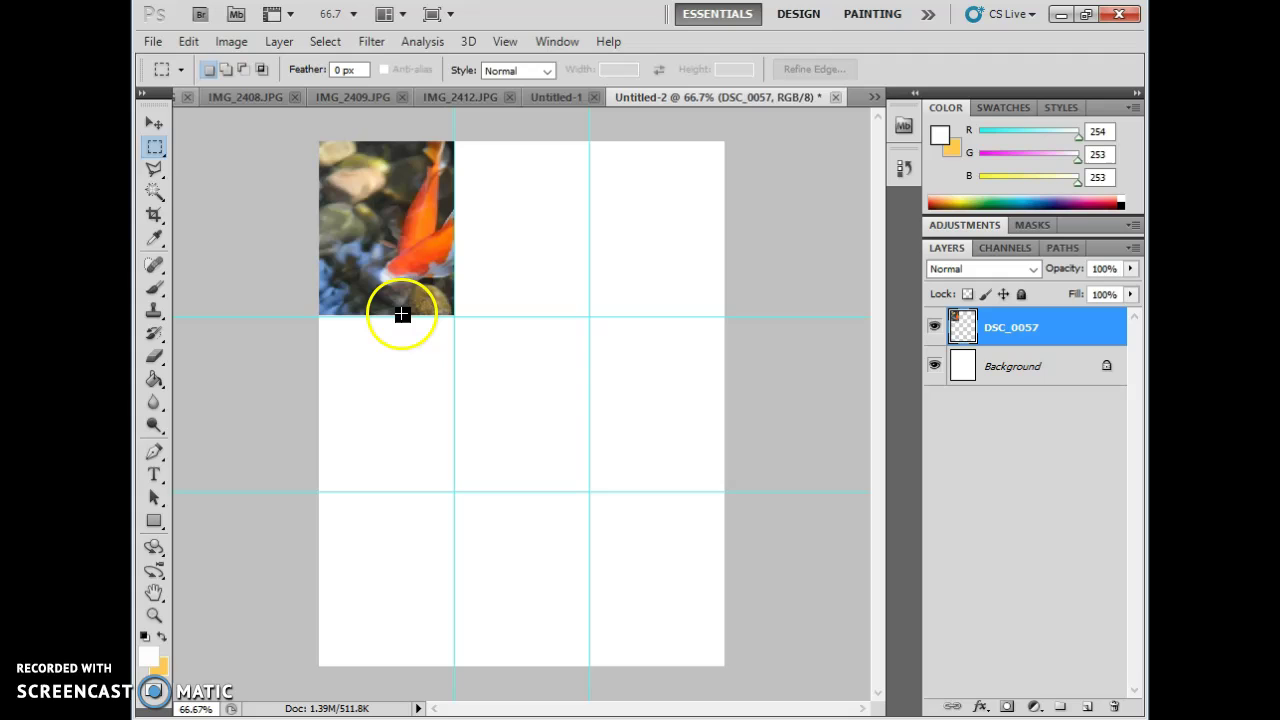
pyautogui.hotkey('ctrl', '+')
pyautogui.hotkey('ctrl', '+')
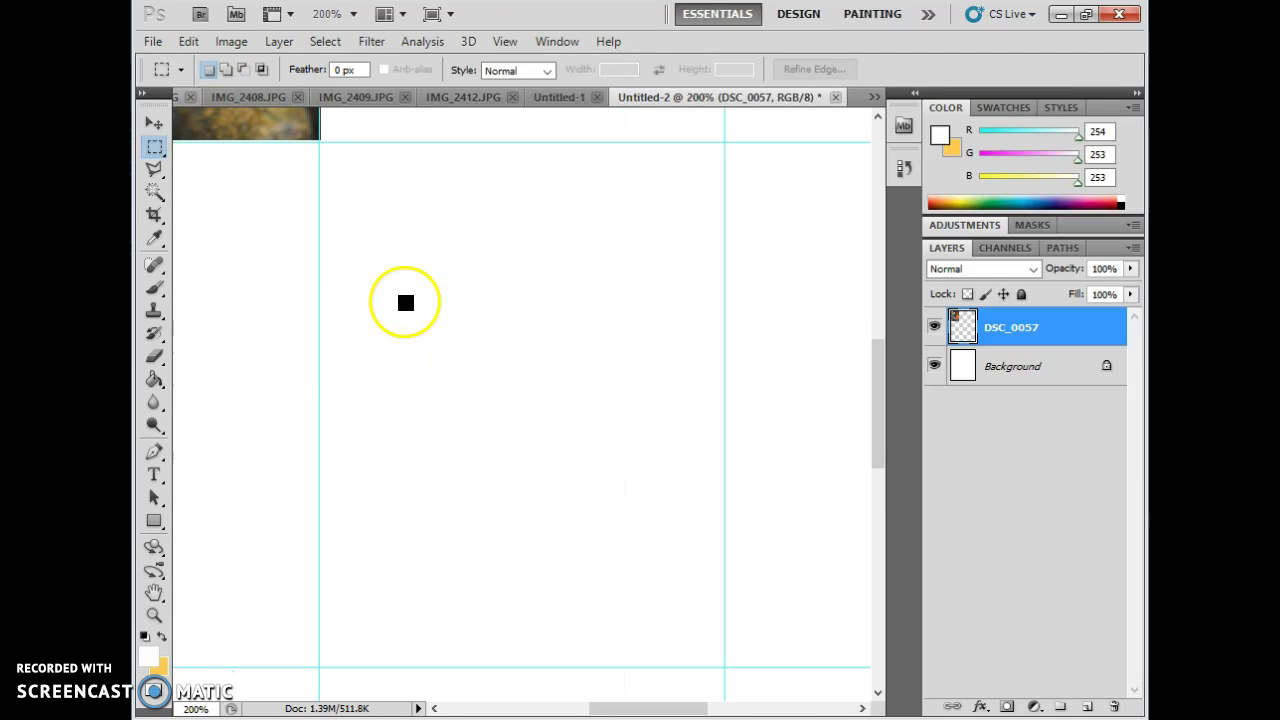
pyautogui.scroll(4, 405, 303)
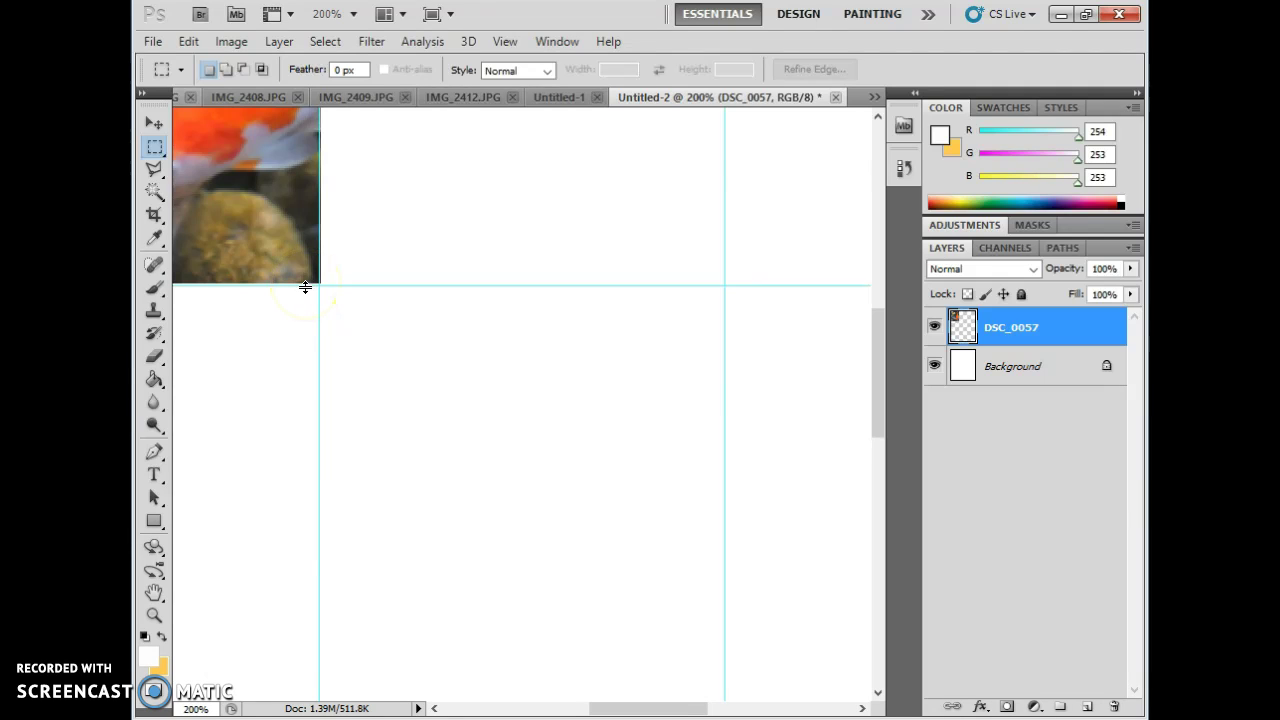
# Restore the photo from History, shift the selection down, and delete the overhang again.
pyautogui.click(337, 289)
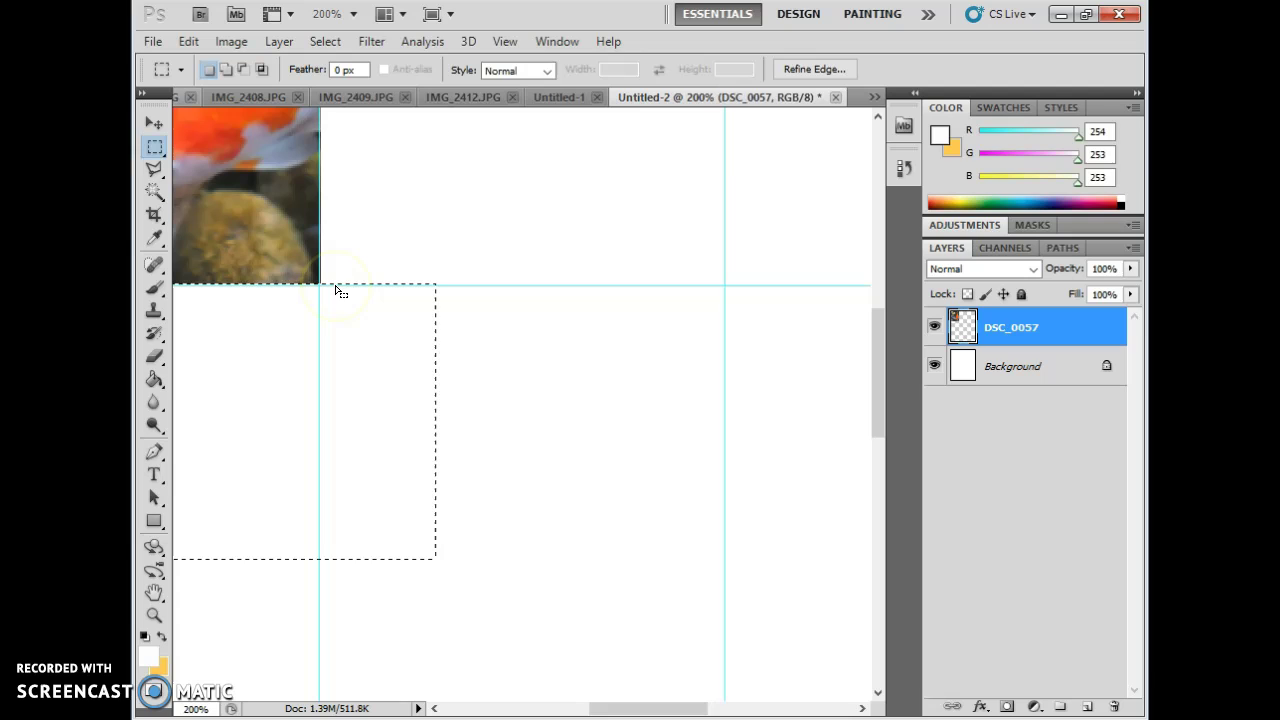
pyautogui.click(904, 168)
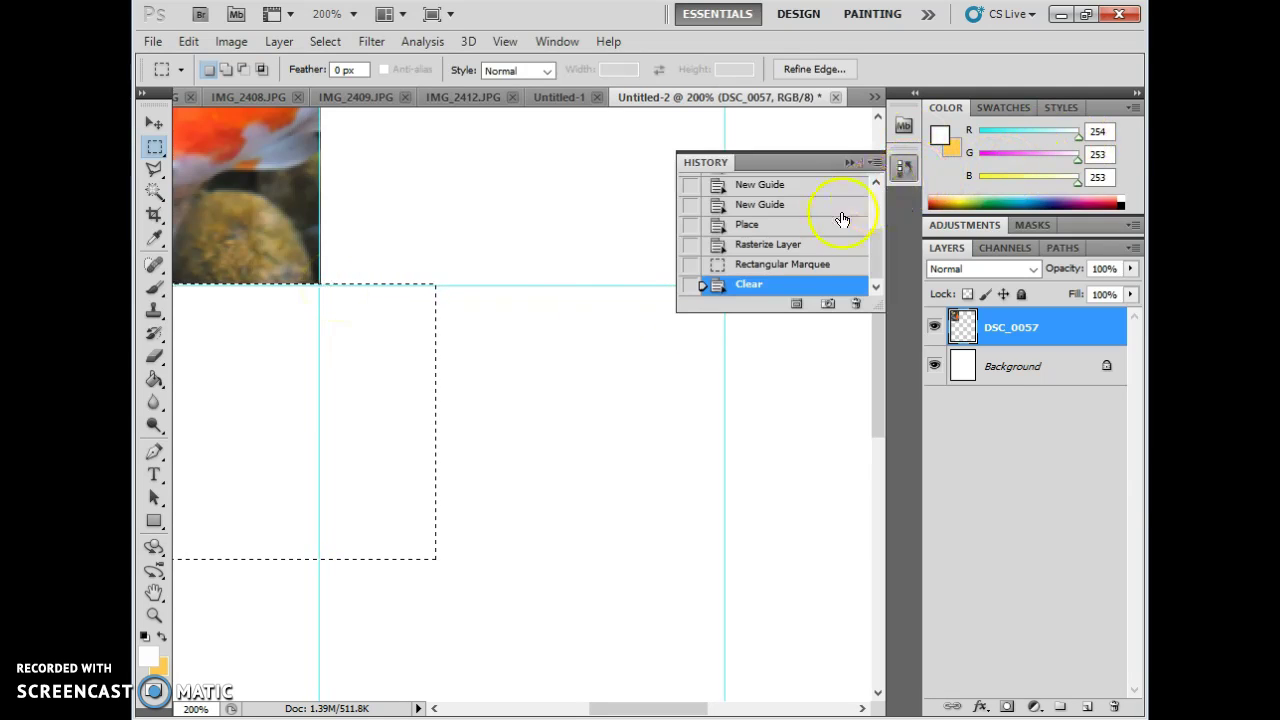
pyautogui.click(800, 273)
pyautogui.press('Down')
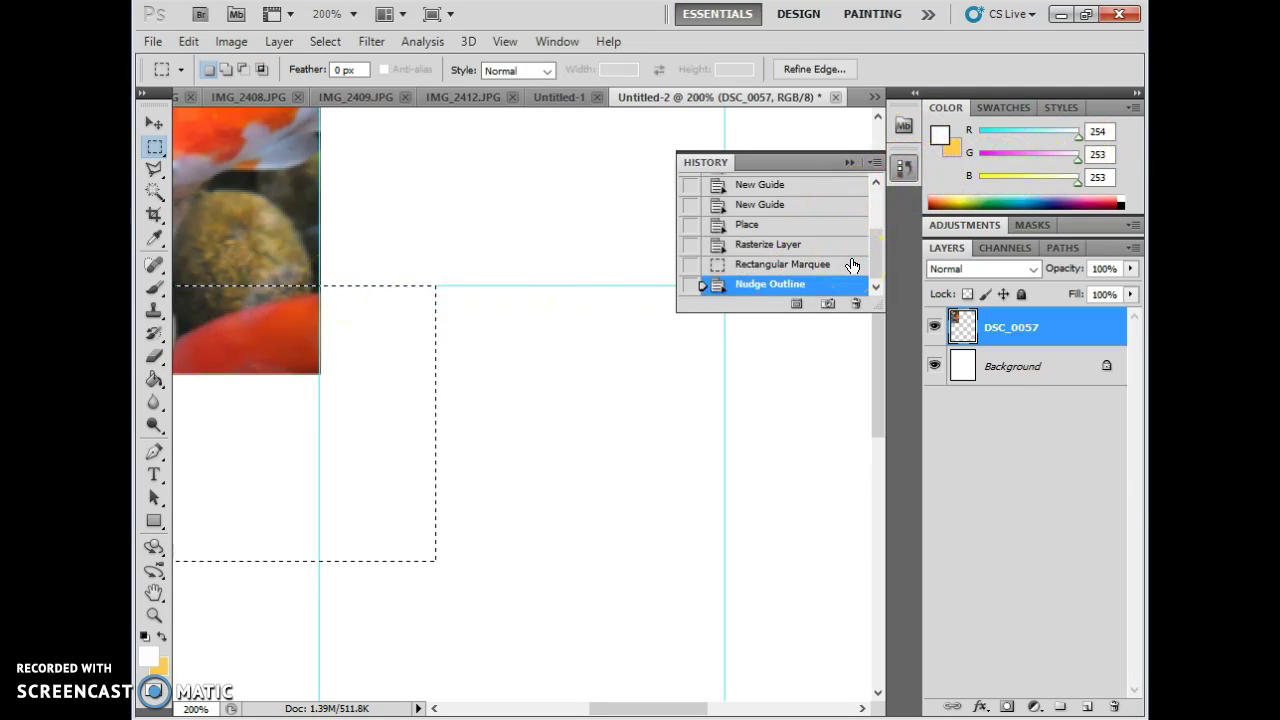
pyautogui.press('Delete')
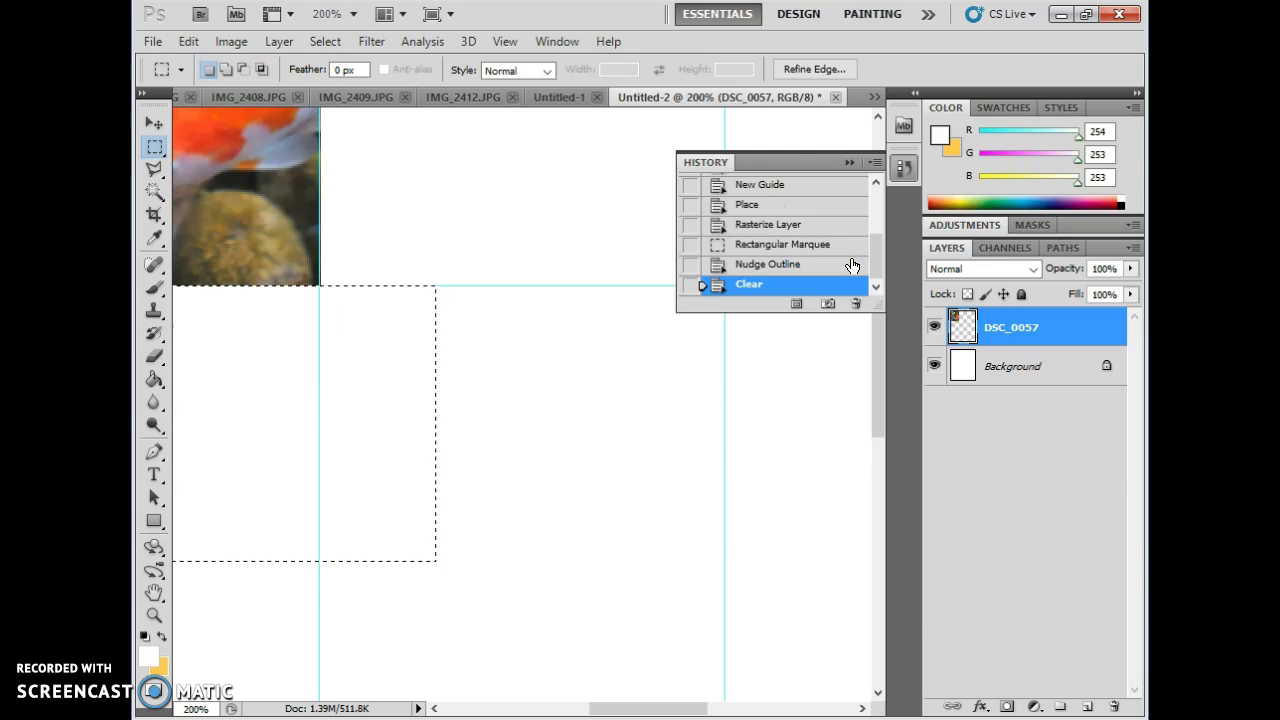
pyautogui.hotkey('ctrl', 'd')
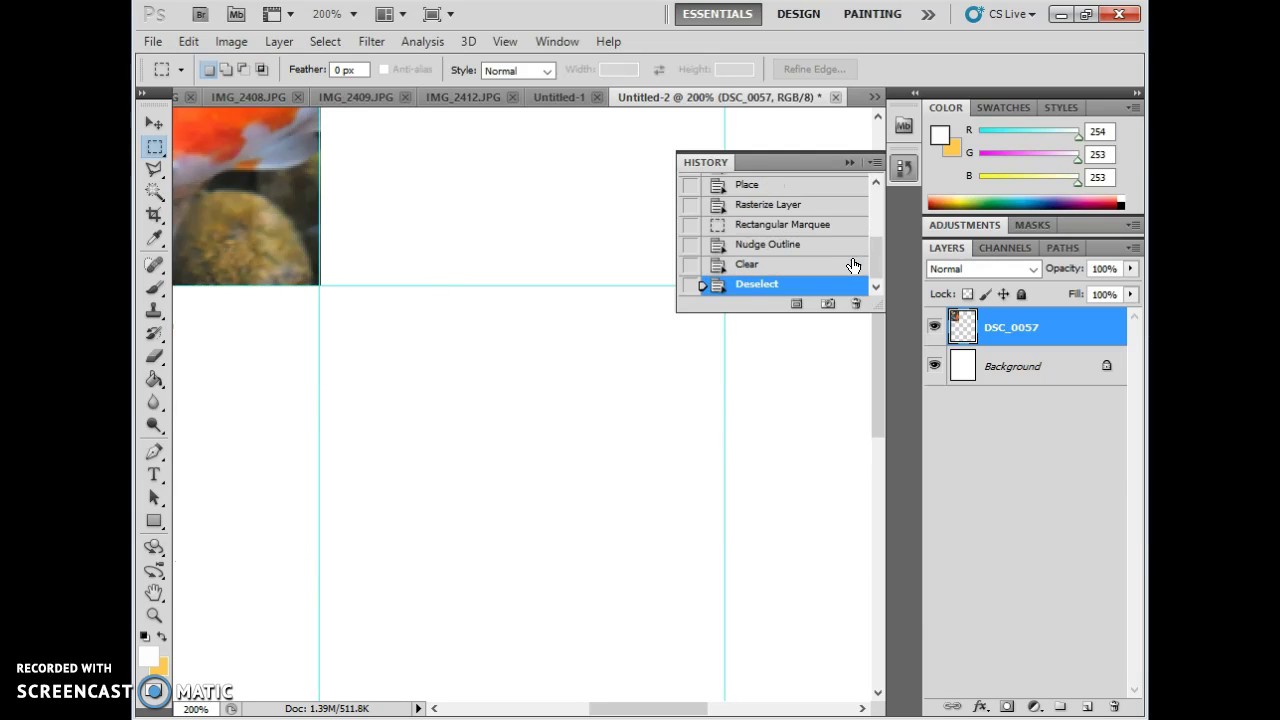
# Nudge the koi layer so its right and bottom edges meet the cell guides, then fit the page.
pyautogui.click(606, 177)
pyautogui.click(154, 122)
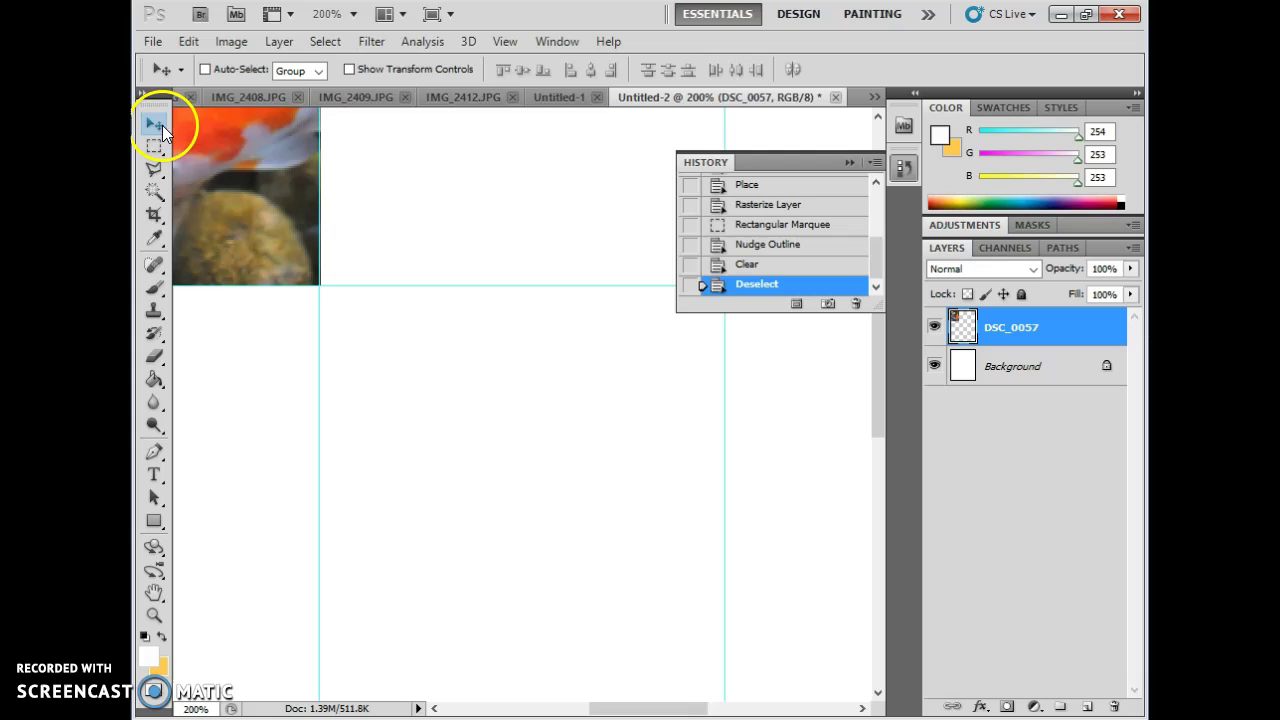
pyautogui.moveTo(305, 145); pyautogui.dragTo(312, 155)
pyautogui.hotkey('shift', 'Down')
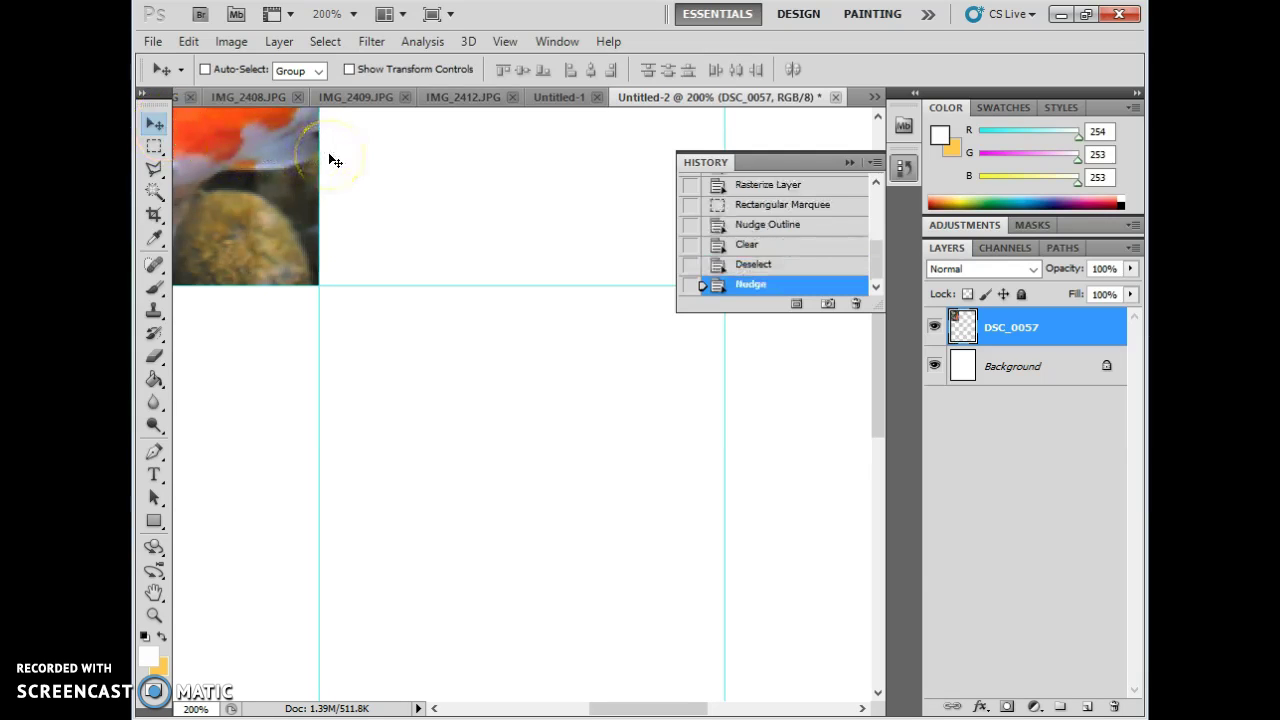
pyautogui.scroll(5, 443, 503)
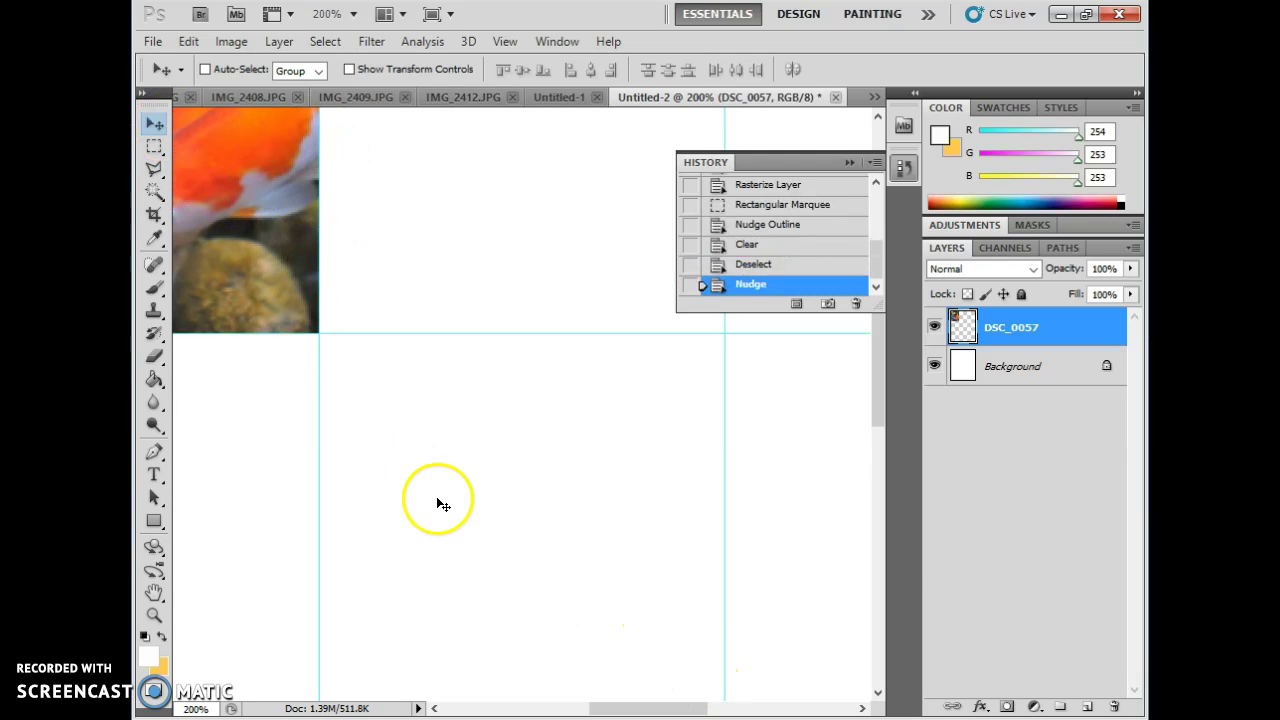
pyautogui.moveTo(630, 706); pyautogui.dragTo(560, 706)
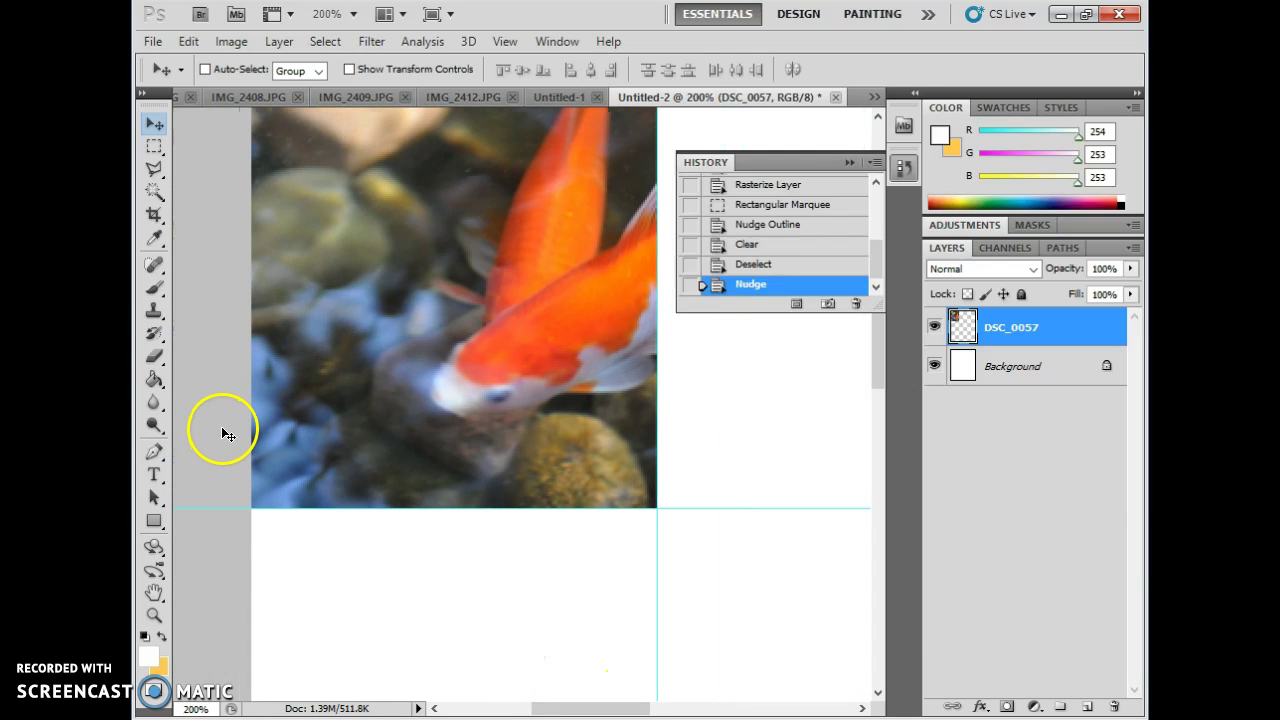
pyautogui.scroll(5, 251, 358)
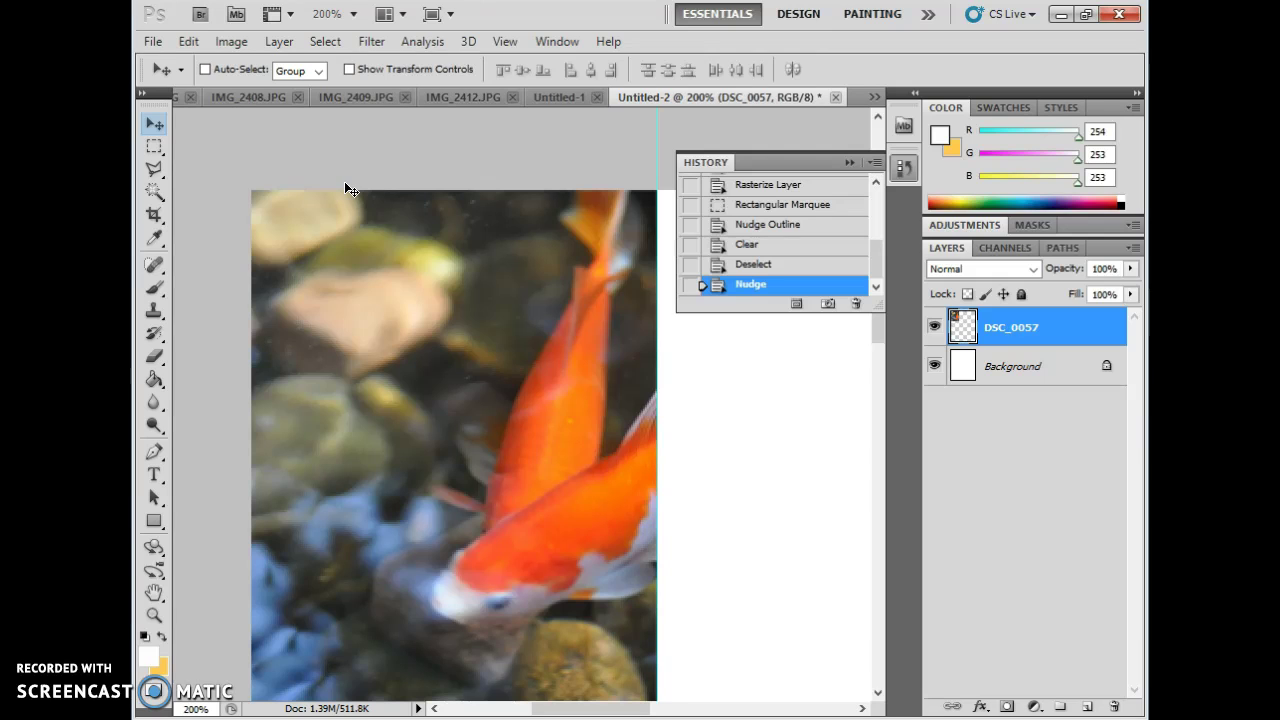
pyautogui.click(424, 221)
pyautogui.doubleClick(155, 592)
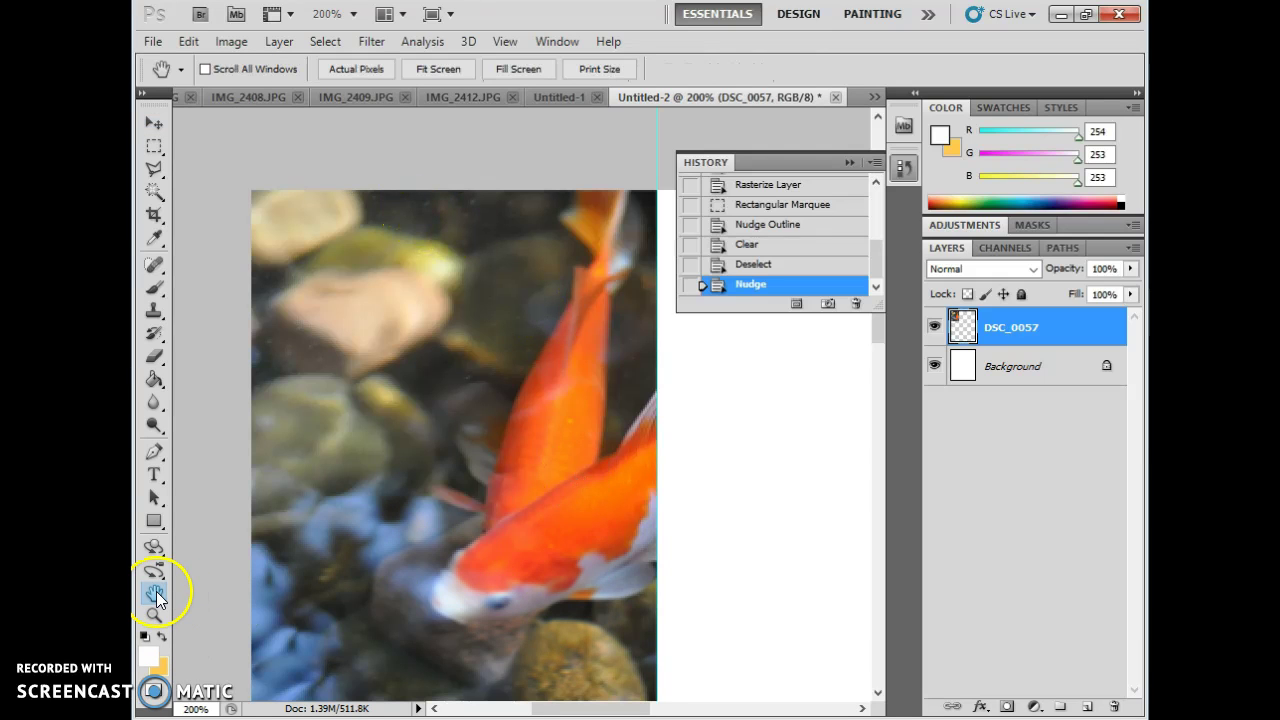
# Place the DSC_0017.JPG flower photo into the collage.
pyautogui.click(152, 41)
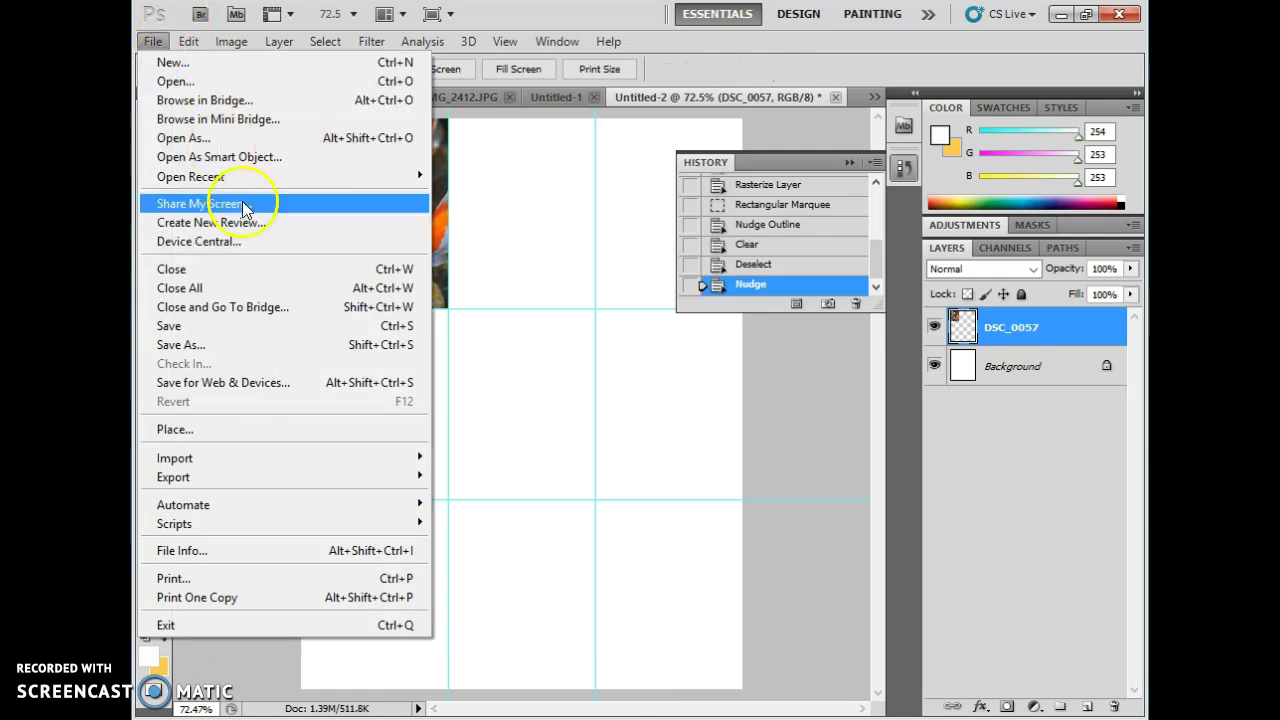
pyautogui.click(268, 428)
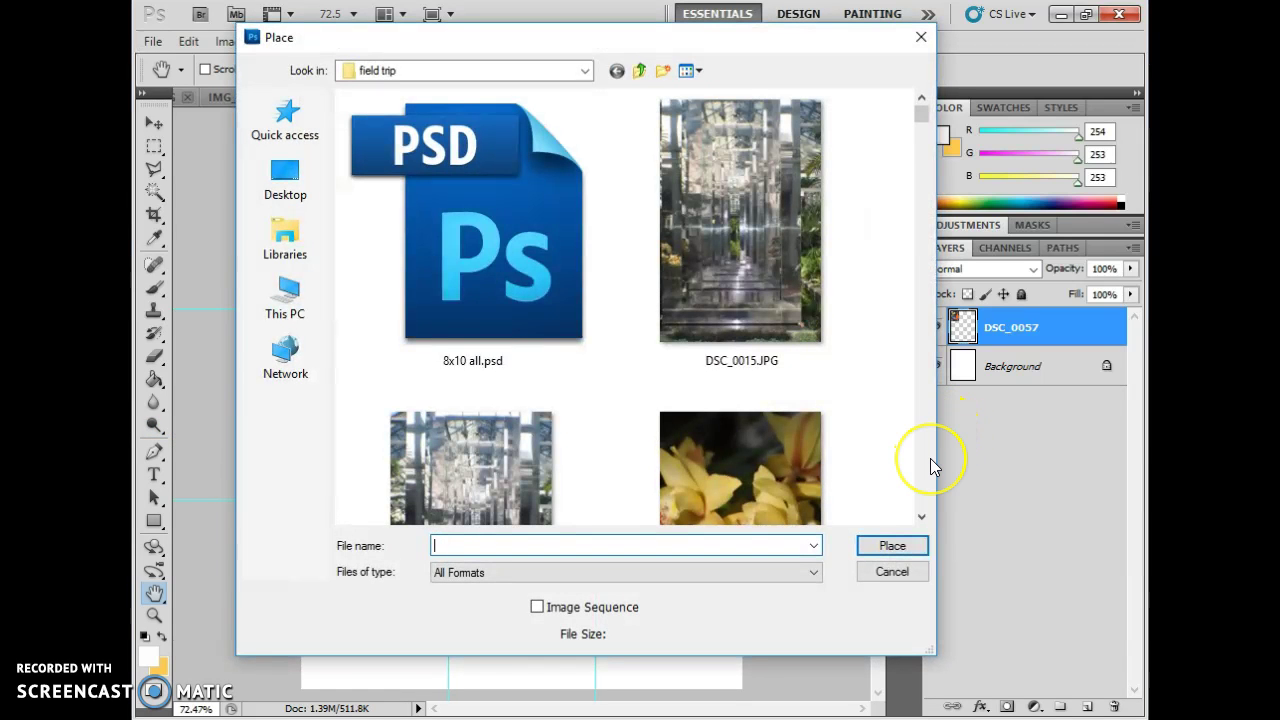
pyautogui.click(838, 462)
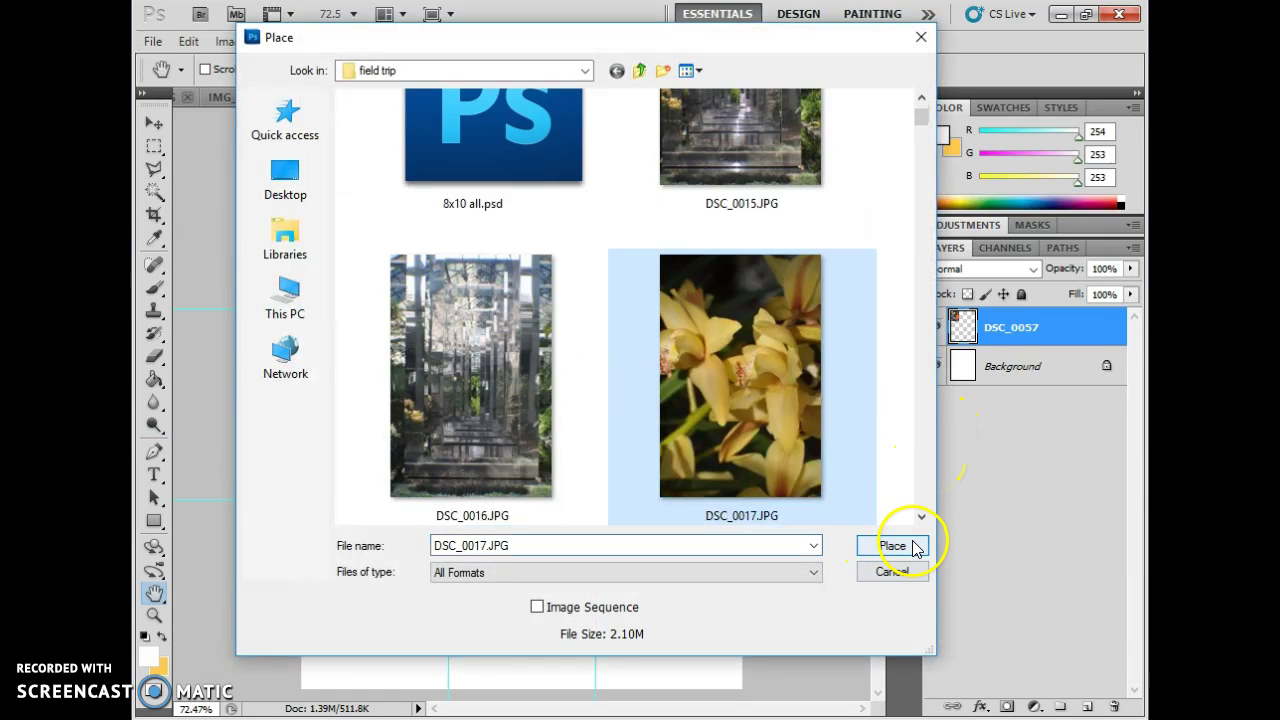
pyautogui.click(891, 545)
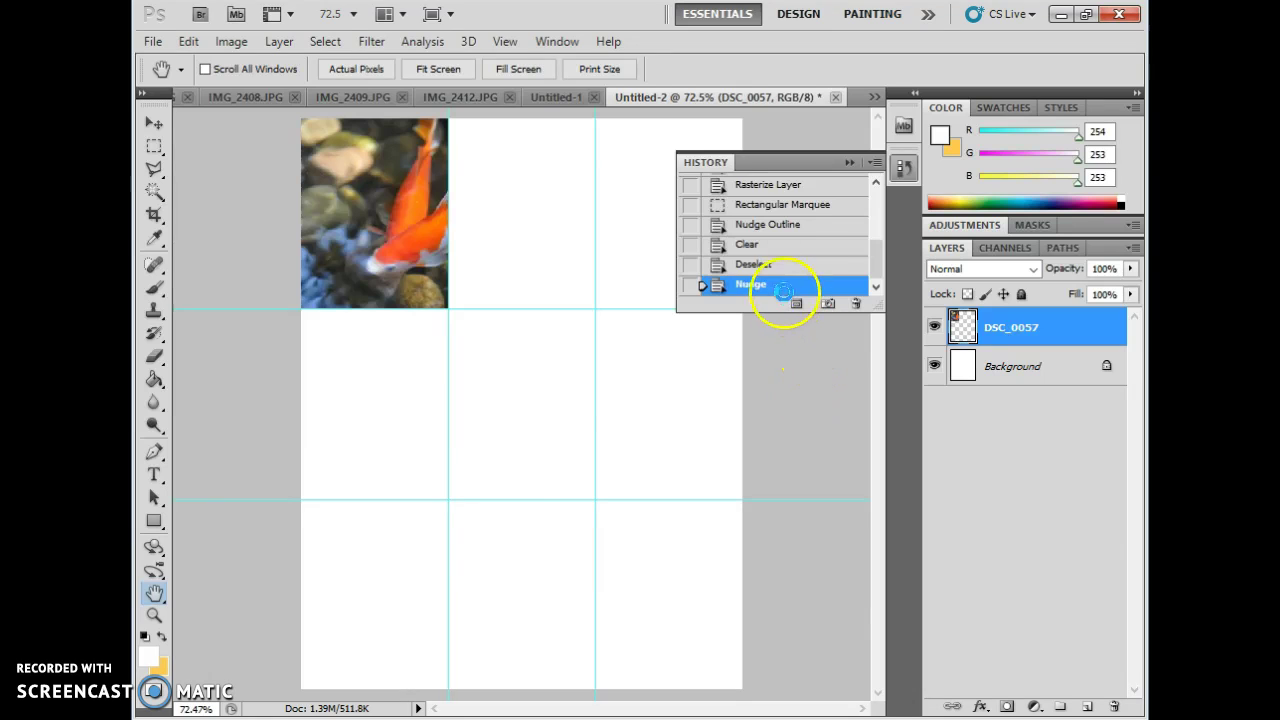
pyautogui.click(849, 163)
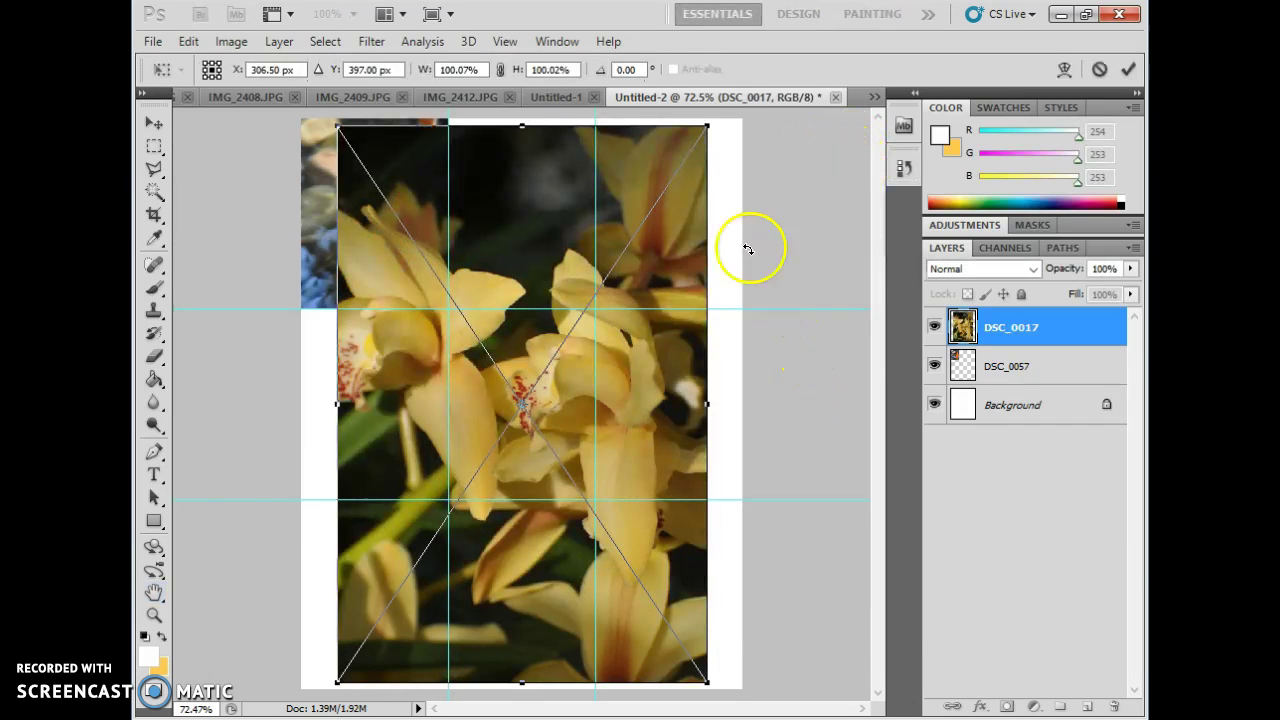
# Scale the flower photo to about 44% and fit it into the top-middle cell.
pyautogui.moveTo(709, 127); pyautogui.dragTo(466, 414)
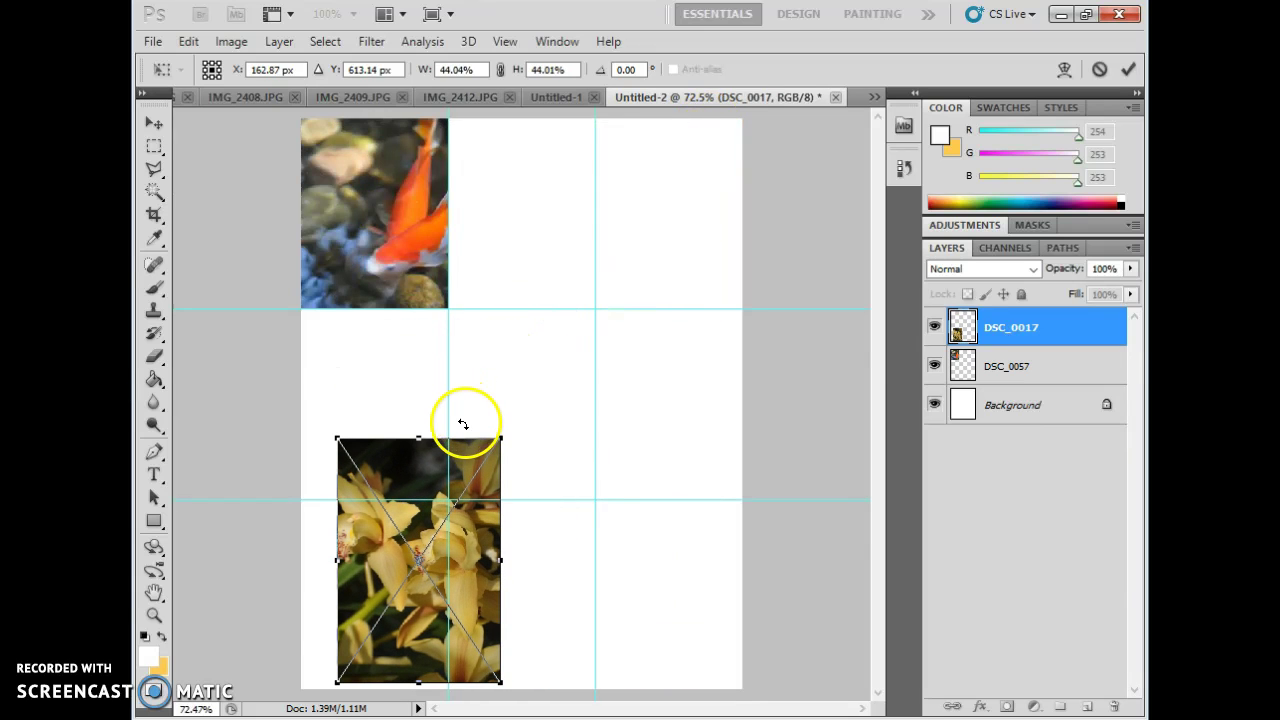
pyautogui.moveTo(384, 573); pyautogui.dragTo(470, 228)
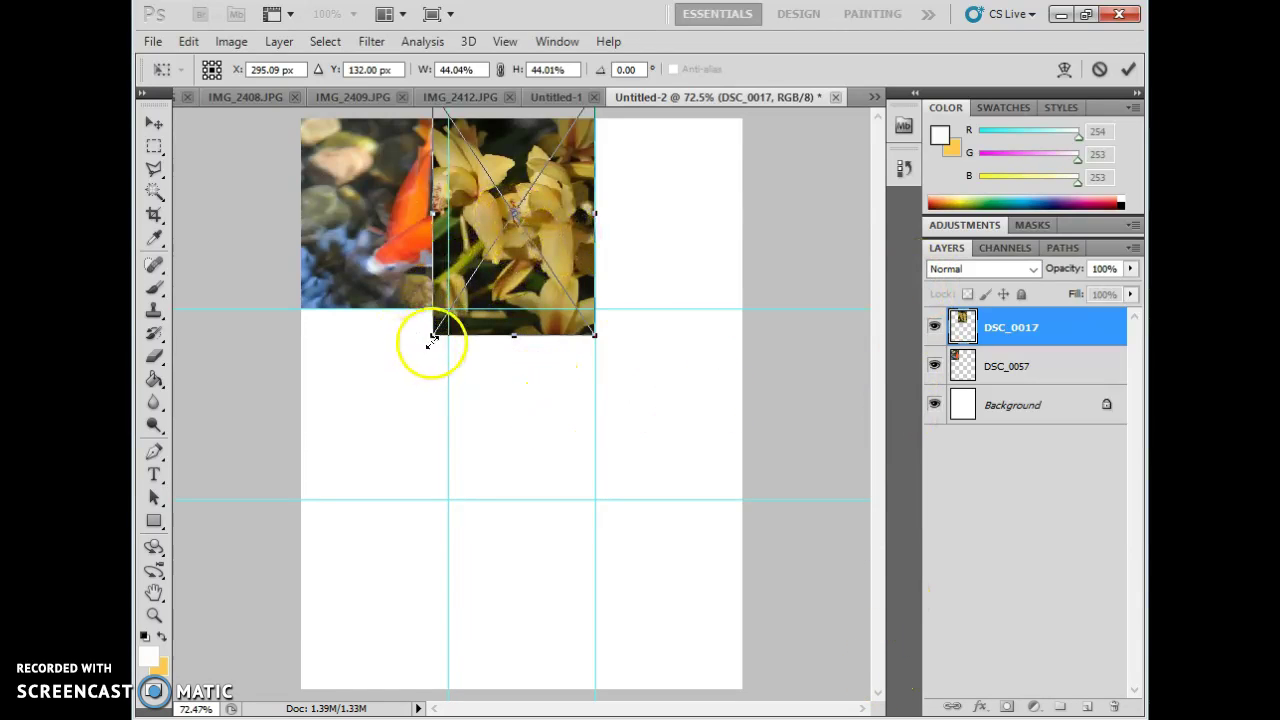
pyautogui.moveTo(433, 336); pyautogui.dragTo(451, 313)
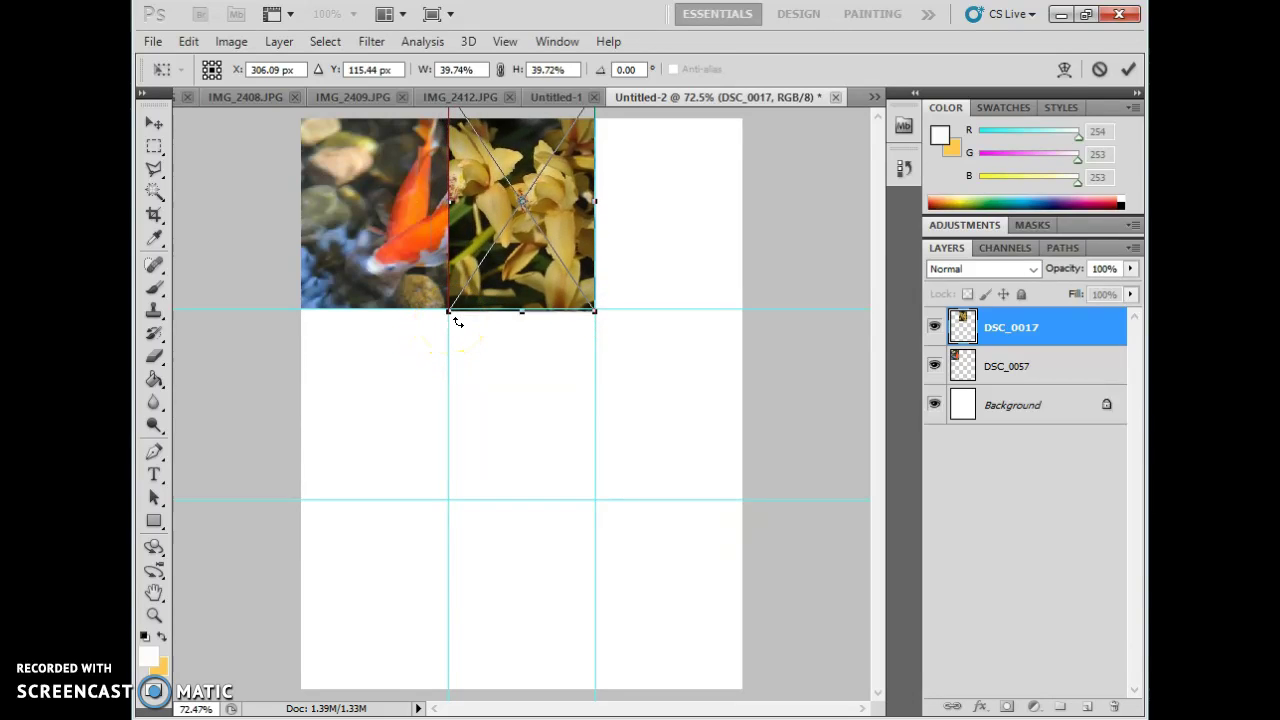
pyautogui.press('Up')
pyautogui.press('Up')
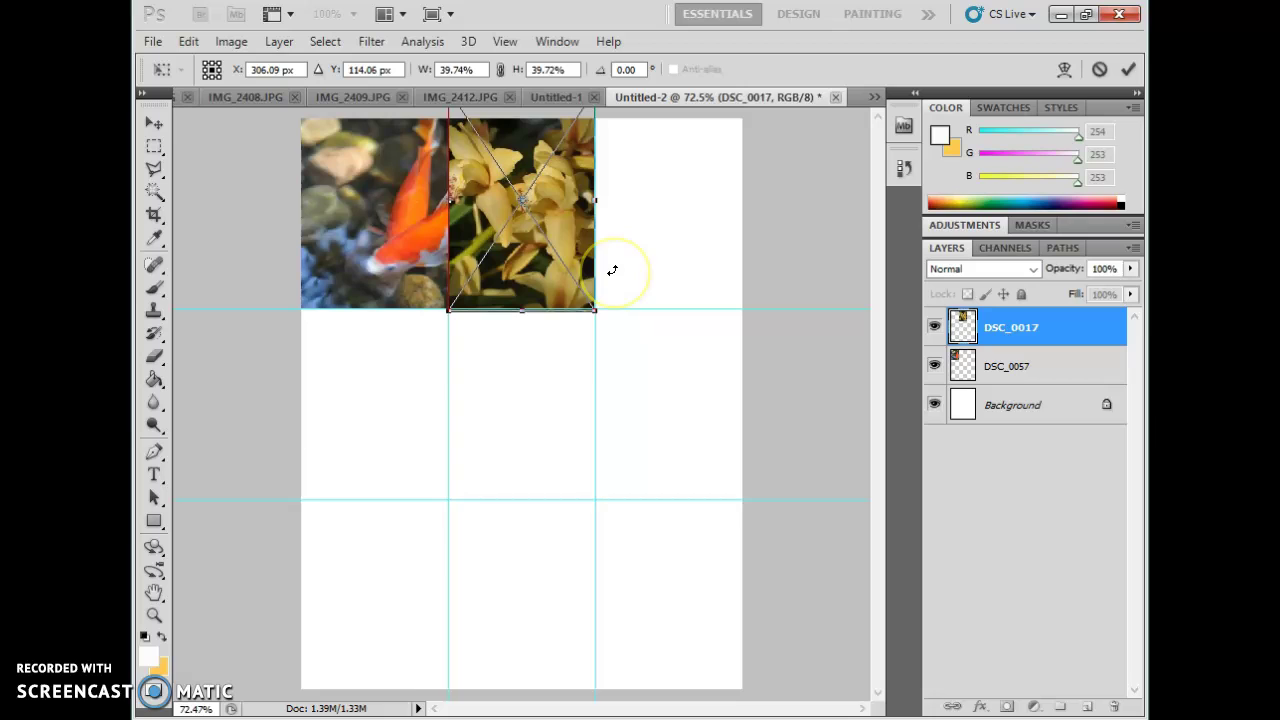
pyautogui.press('Up')
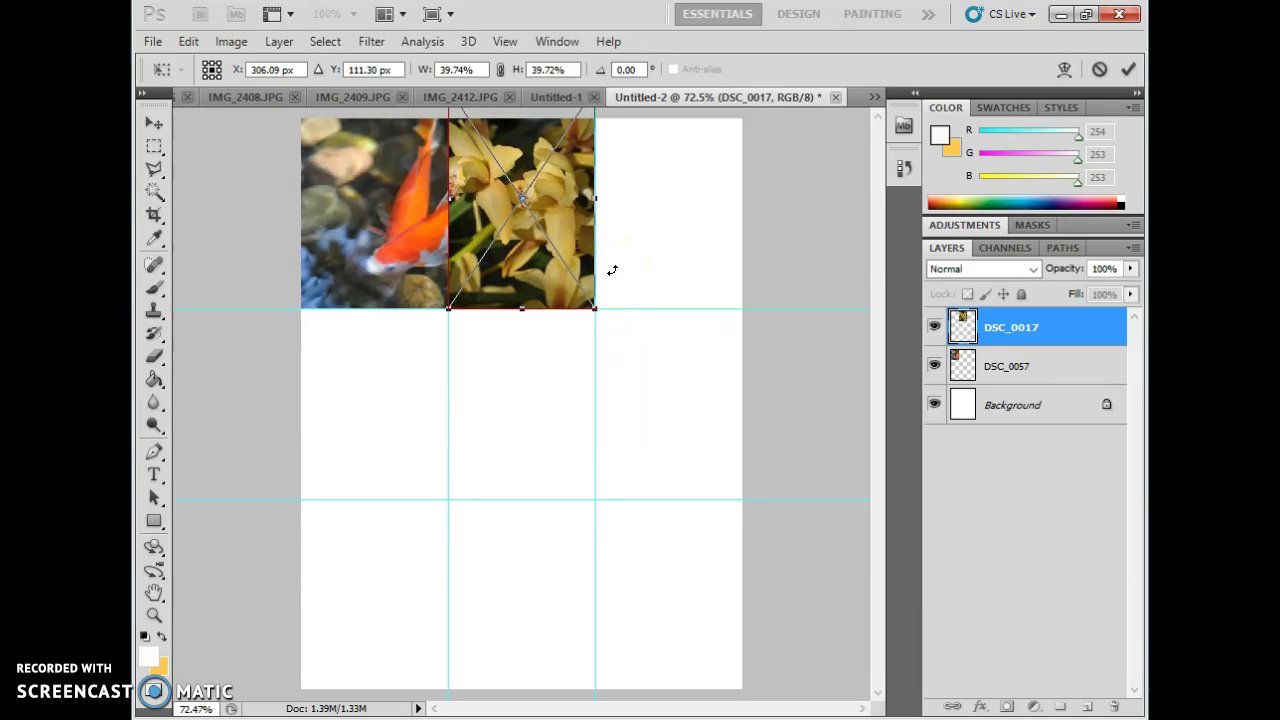
pyautogui.press('space')
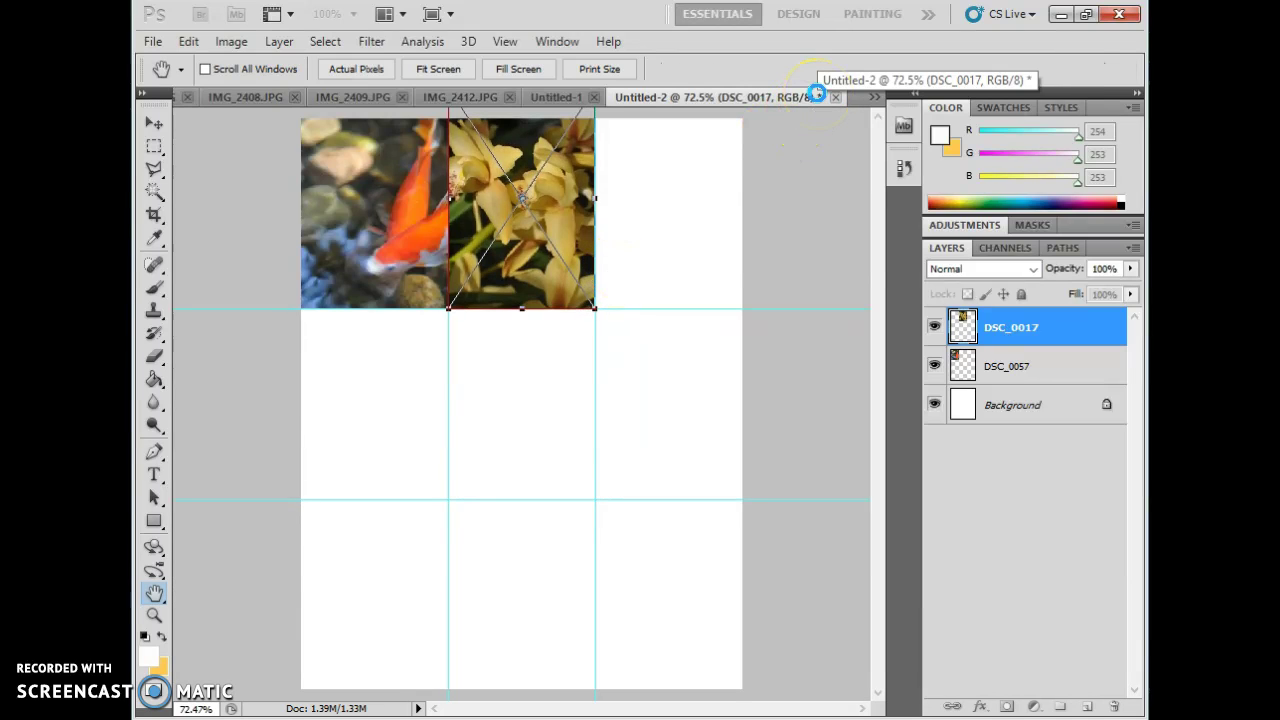
pyautogui.doubleClick(529, 209)
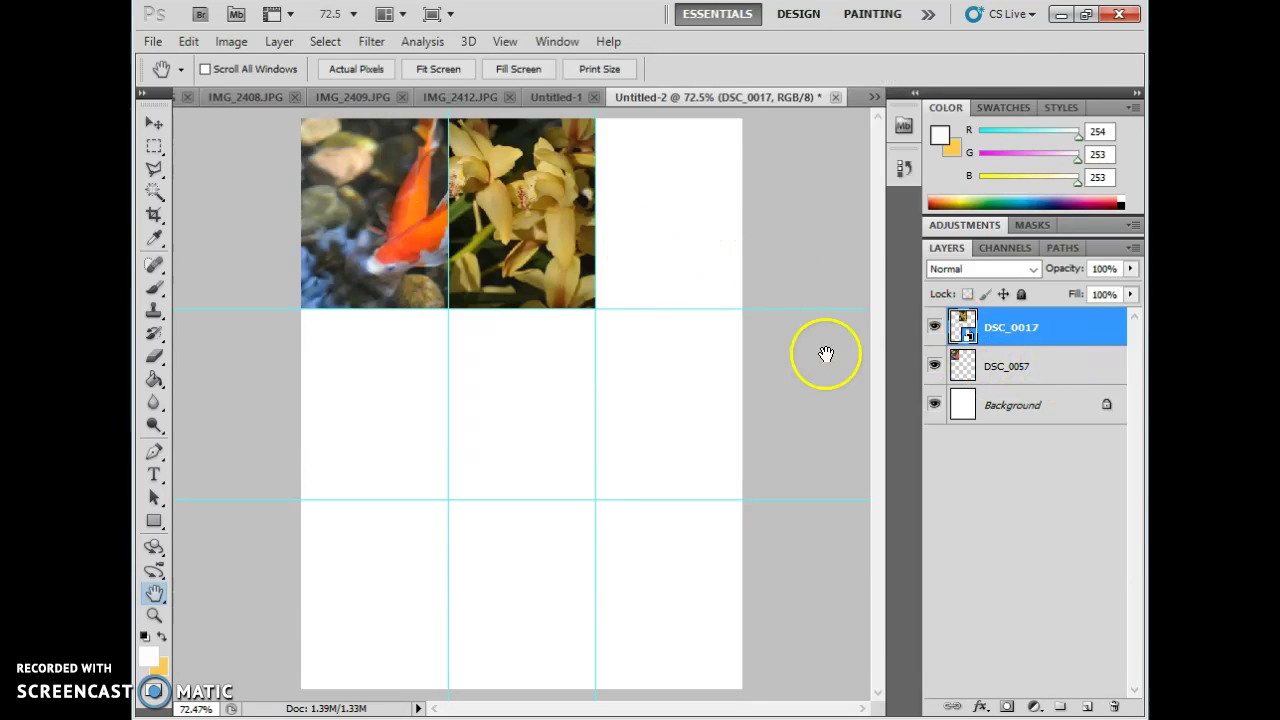
pyautogui.hotkey('ctrl', '-')
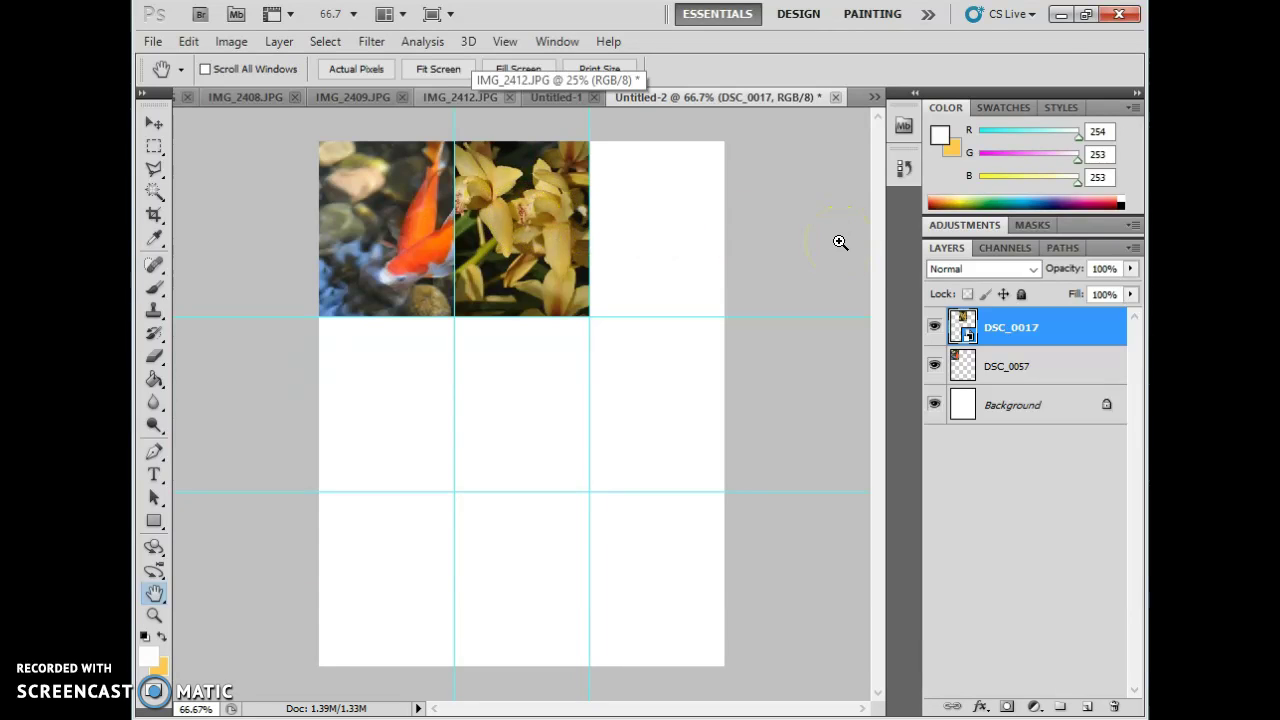
pyautogui.hotkey('ctrl', 't')
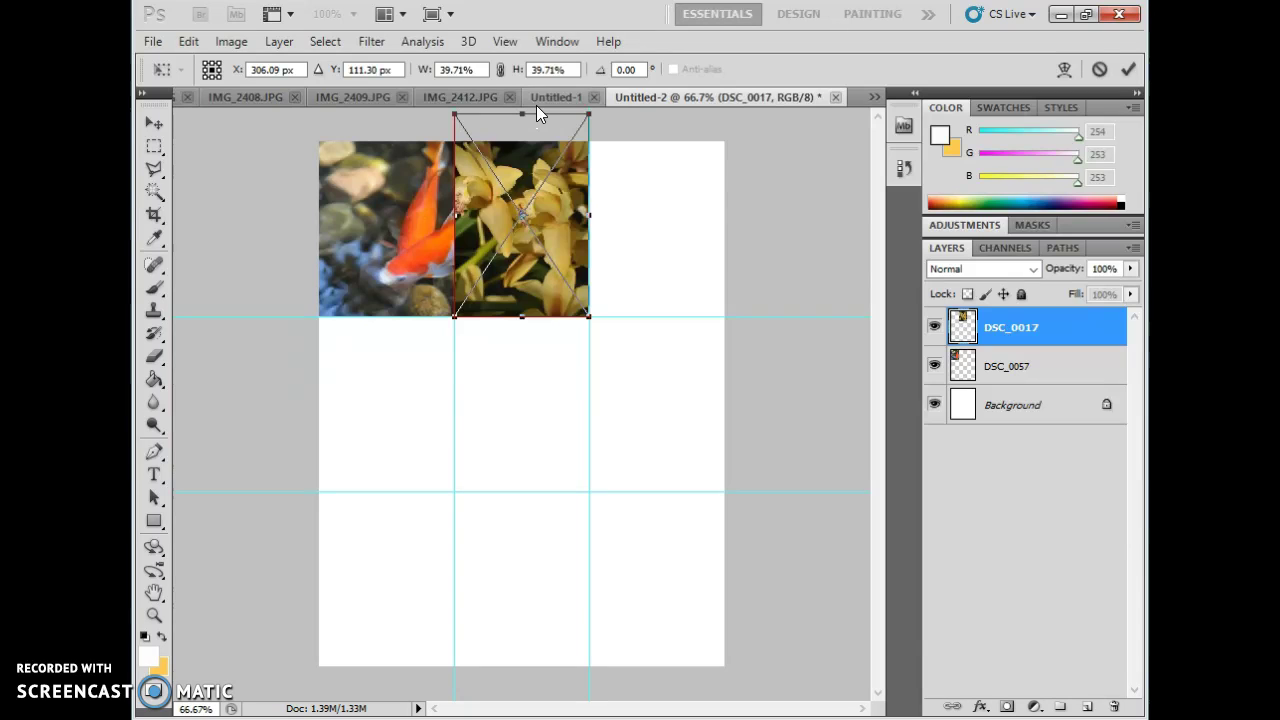
# Rasterize the DSC_0026 purple flower layer in the Untitled-1 collage.
pyautogui.press('h')
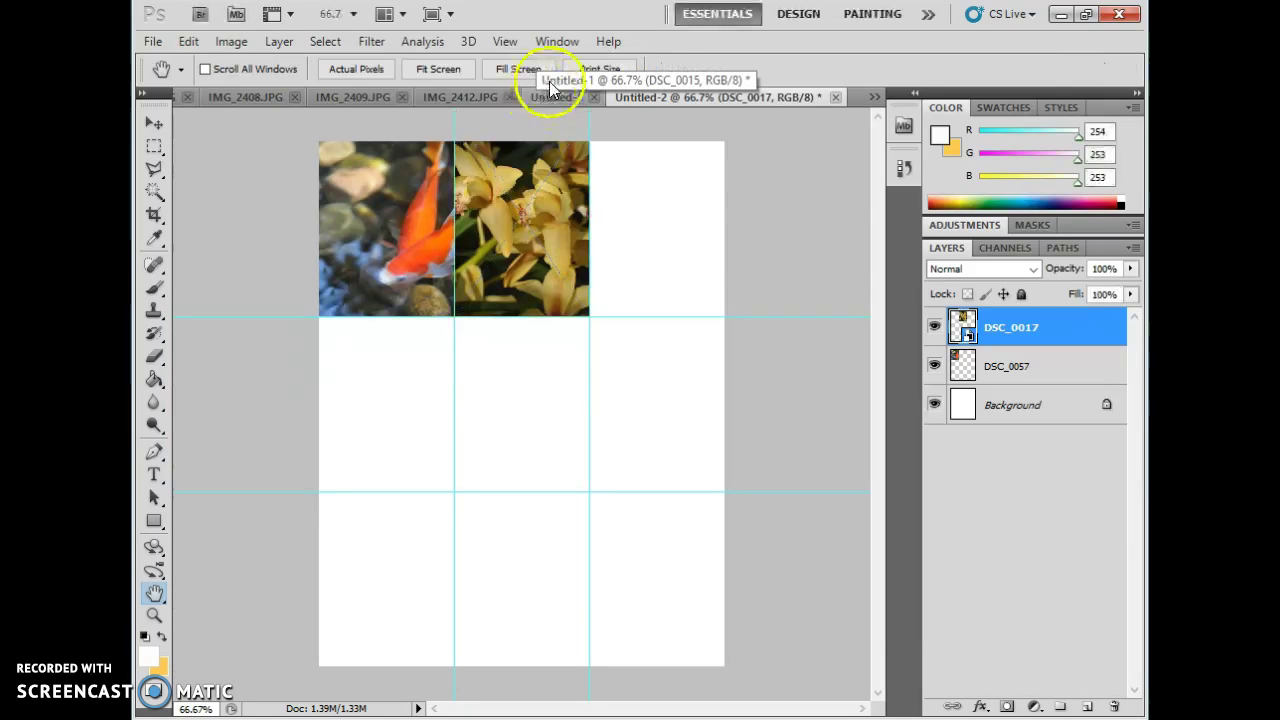
pyautogui.click(557, 99)
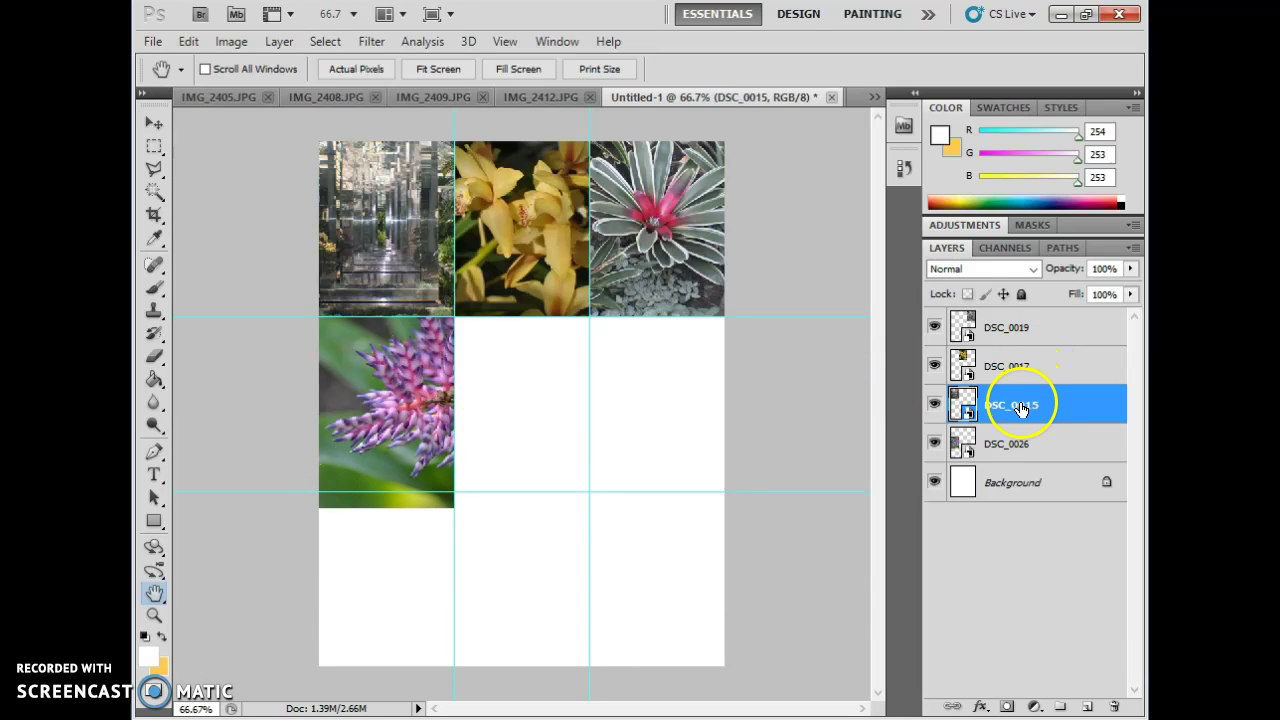
pyautogui.rightClick(1017, 463)
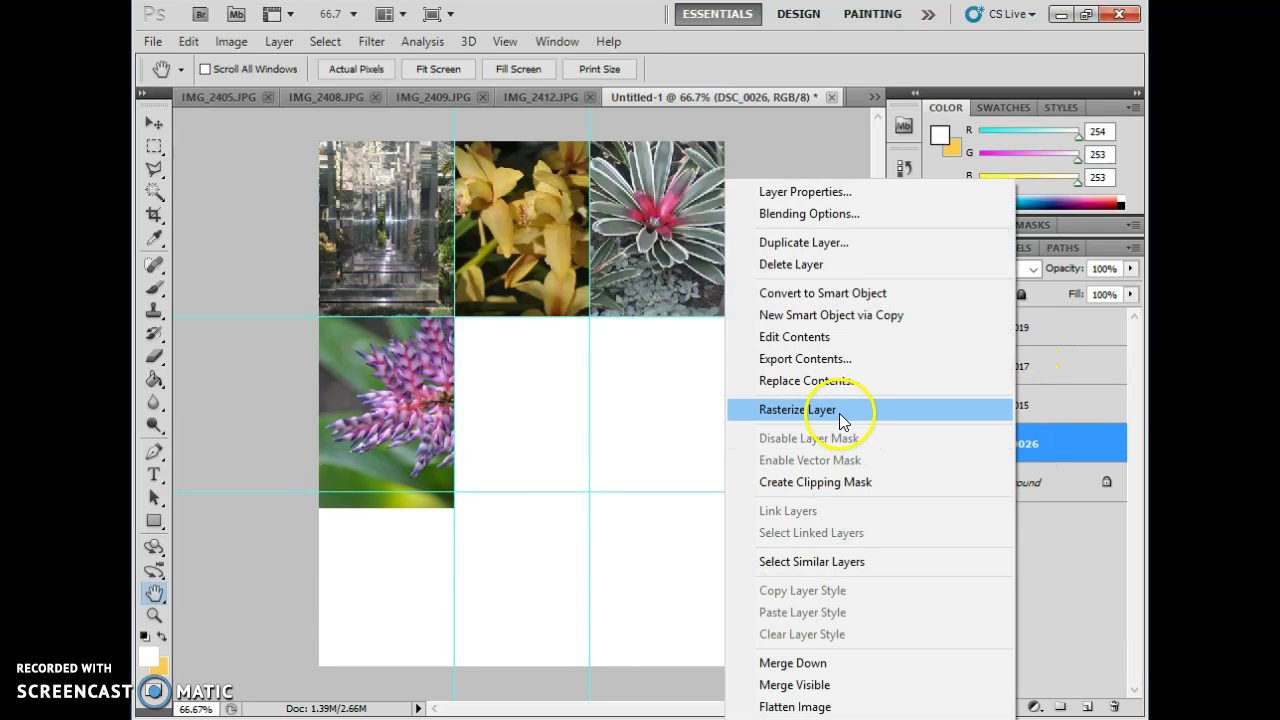
pyautogui.click(846, 410)
# Delete the flower photo's strip hanging below the guide, then deselect.
pyautogui.click(155, 146)
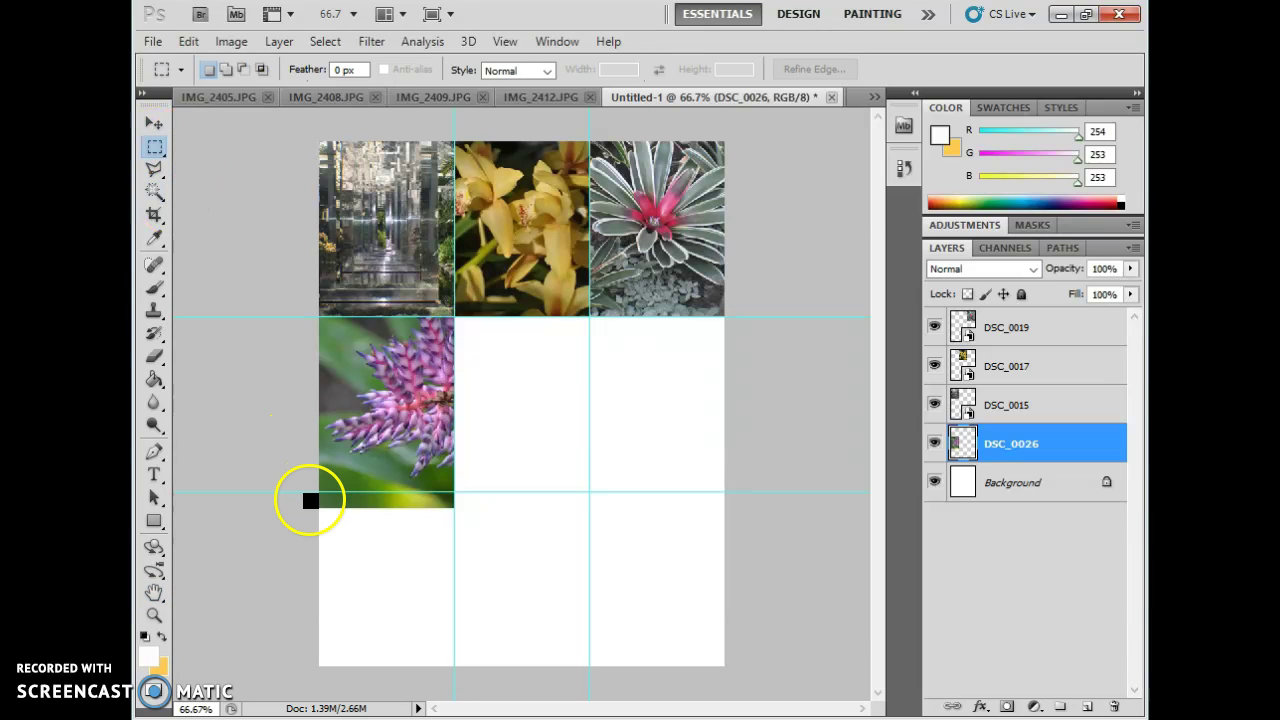
pyautogui.moveTo(307, 493); pyautogui.dragTo(503, 574)
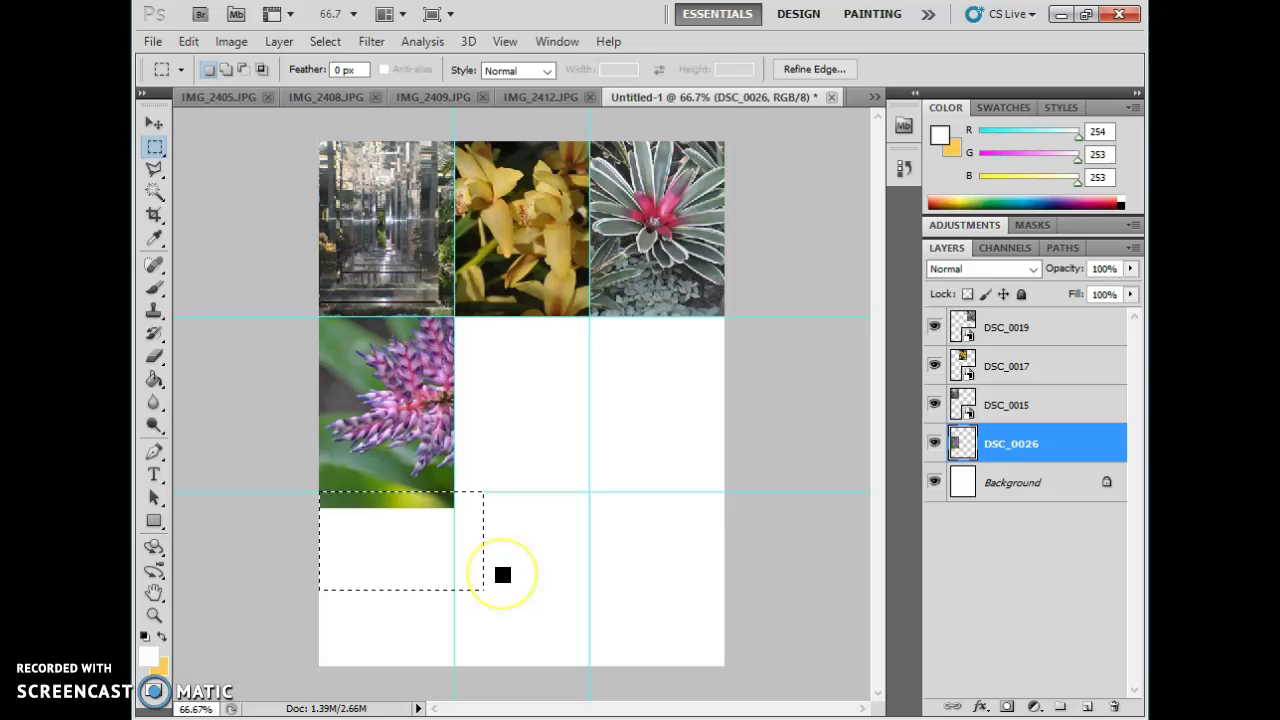
pyautogui.press('Delete')
pyautogui.hotkey('ctrl', 'd')
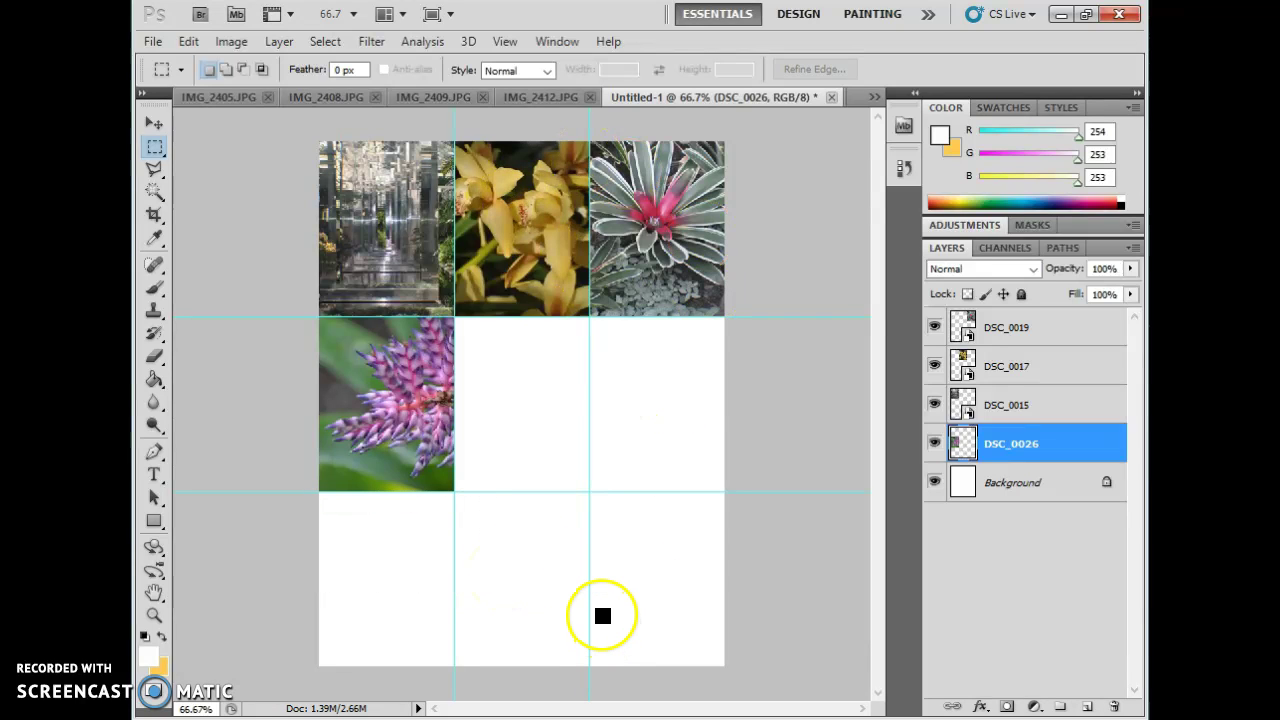
# Start Save As for the collage with Libraries chosen as the save location.
pyautogui.click(153, 42)
pyautogui.click(266, 344)
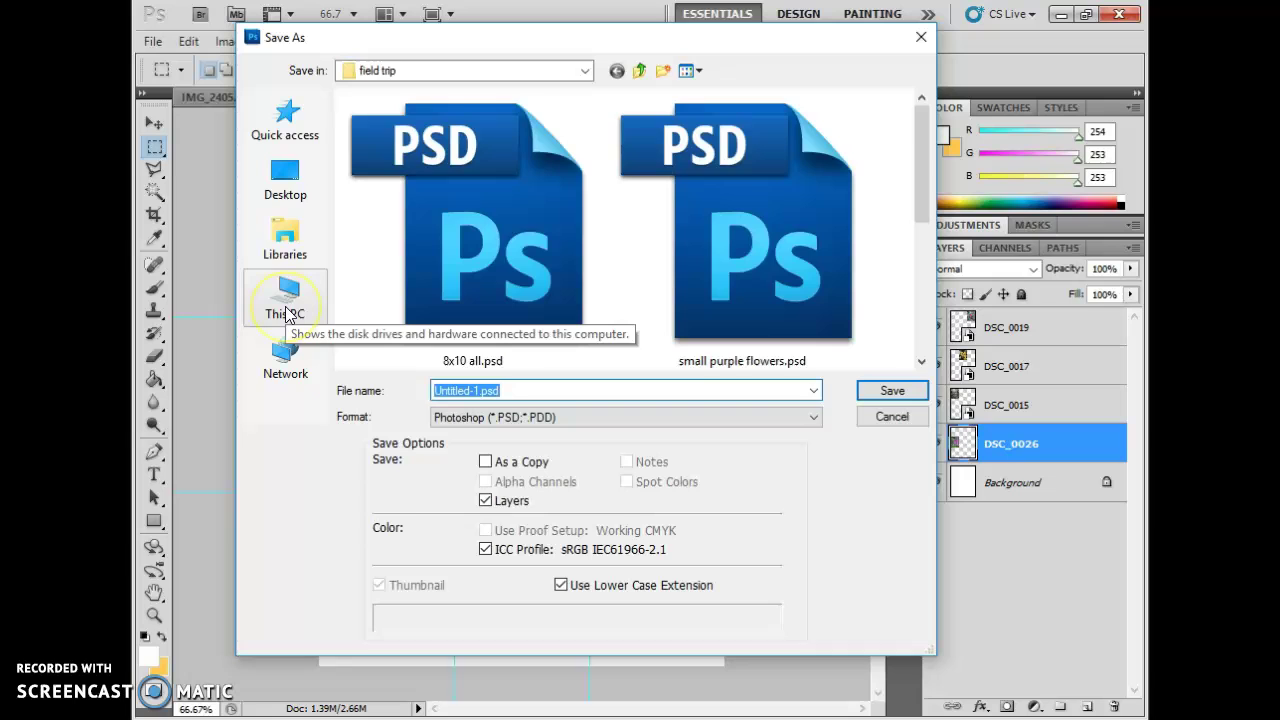
pyautogui.click(285, 236)
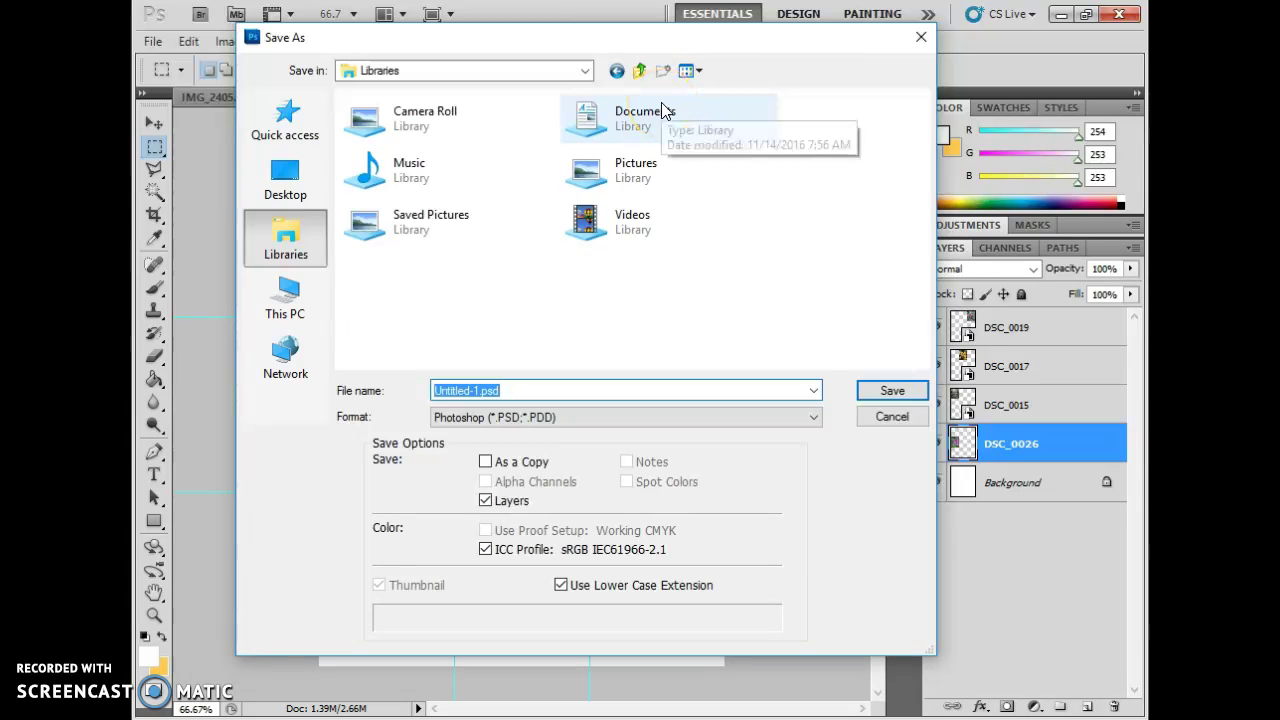
pyautogui.click(643, 275)
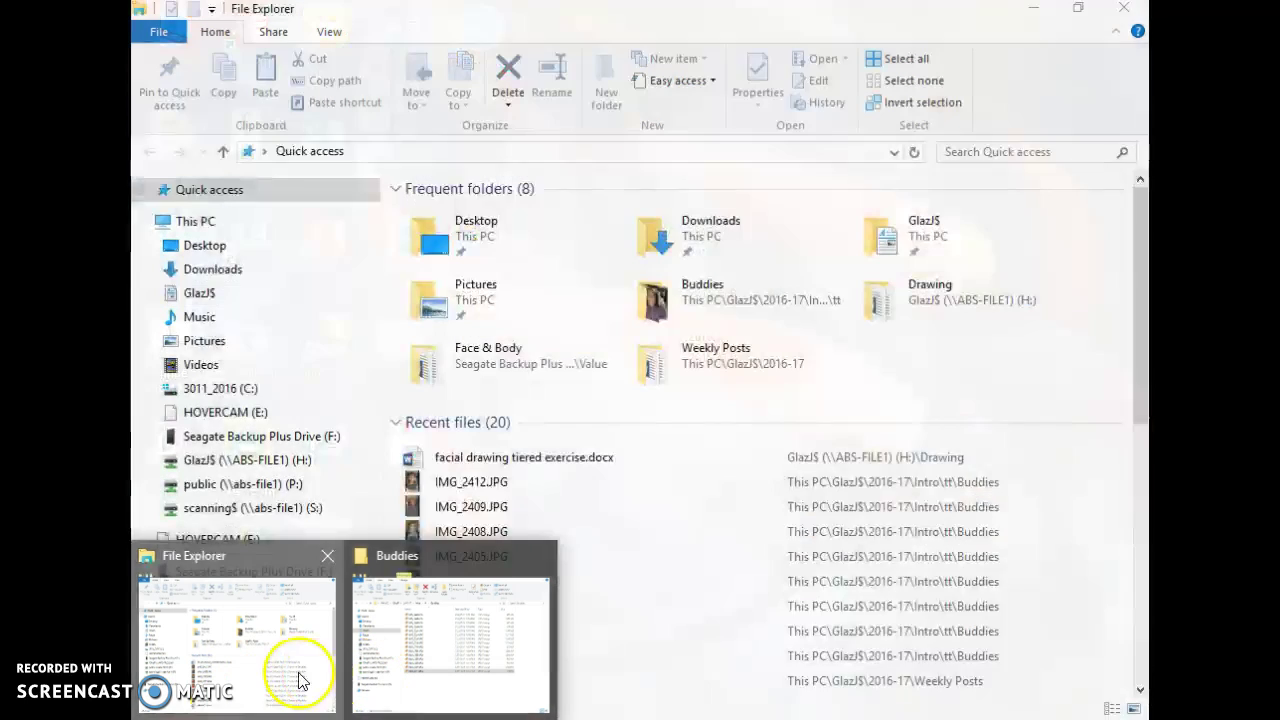
# Navigate to public (P:) > Classes > teacher folder > student Drop Box > period5.
pyautogui.click(300, 680)
pyautogui.click(285, 485)
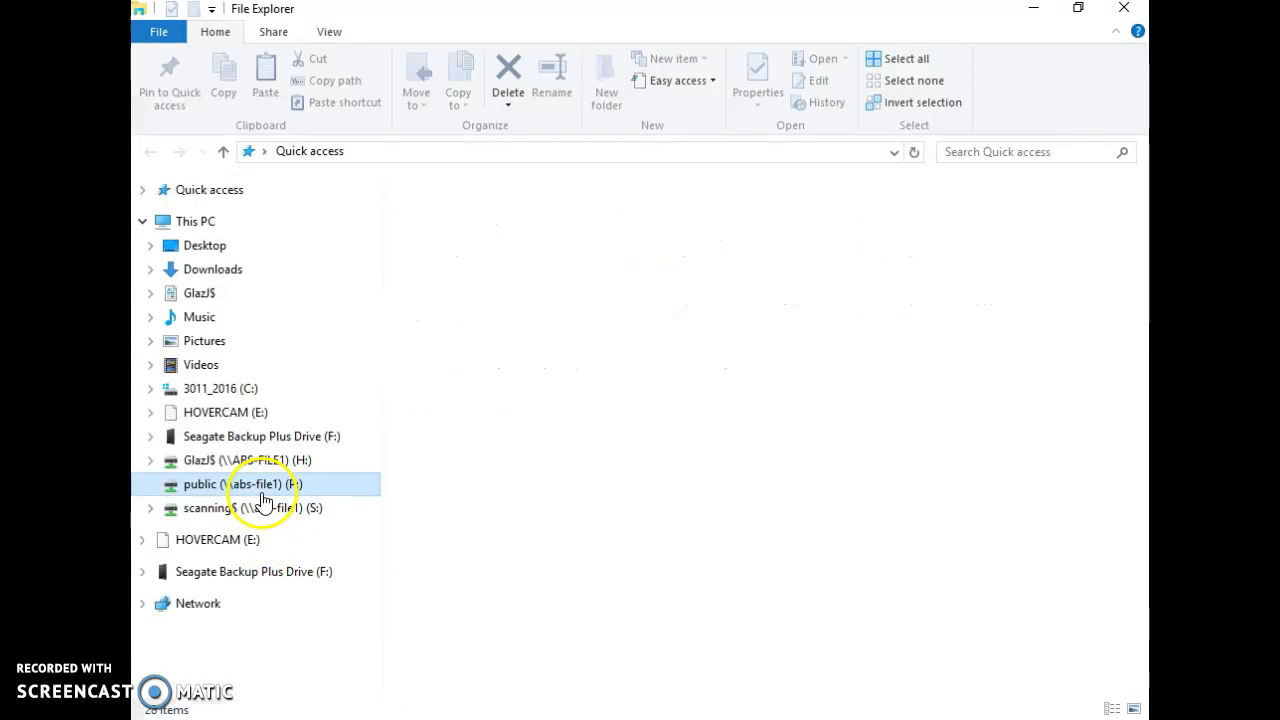
pyautogui.doubleClick(460, 400)
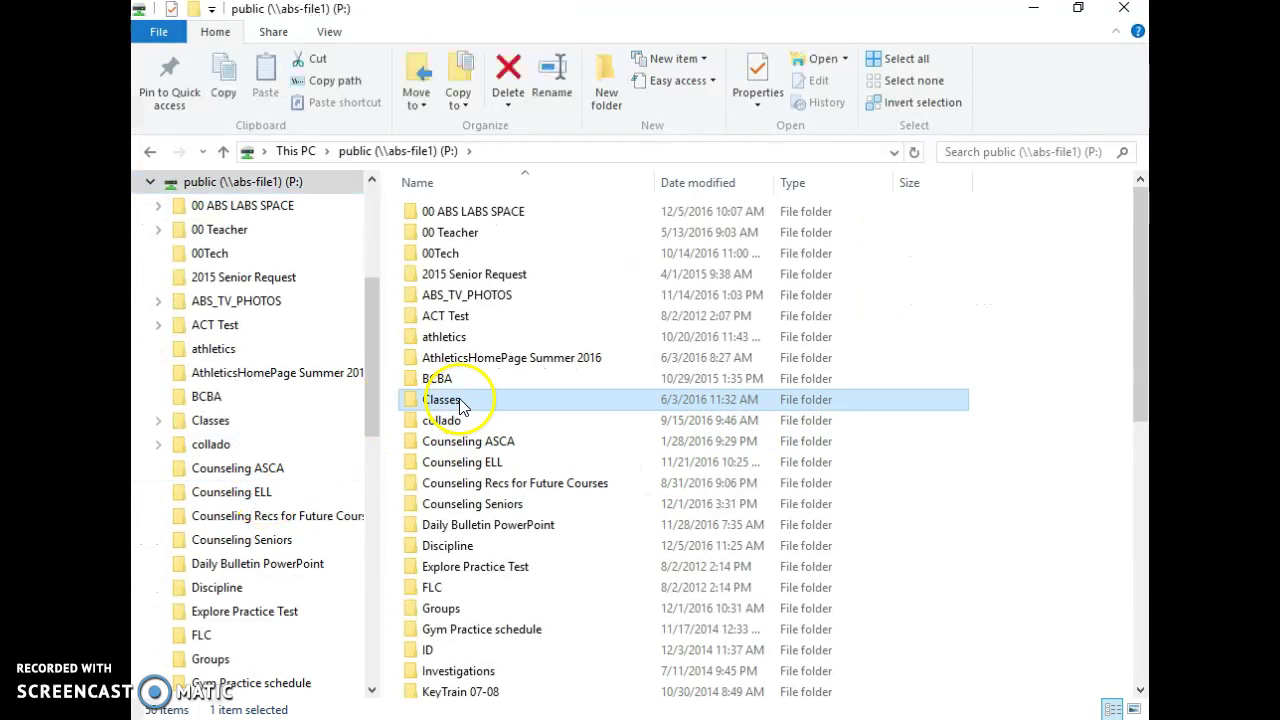
pyautogui.doubleClick(457, 504)
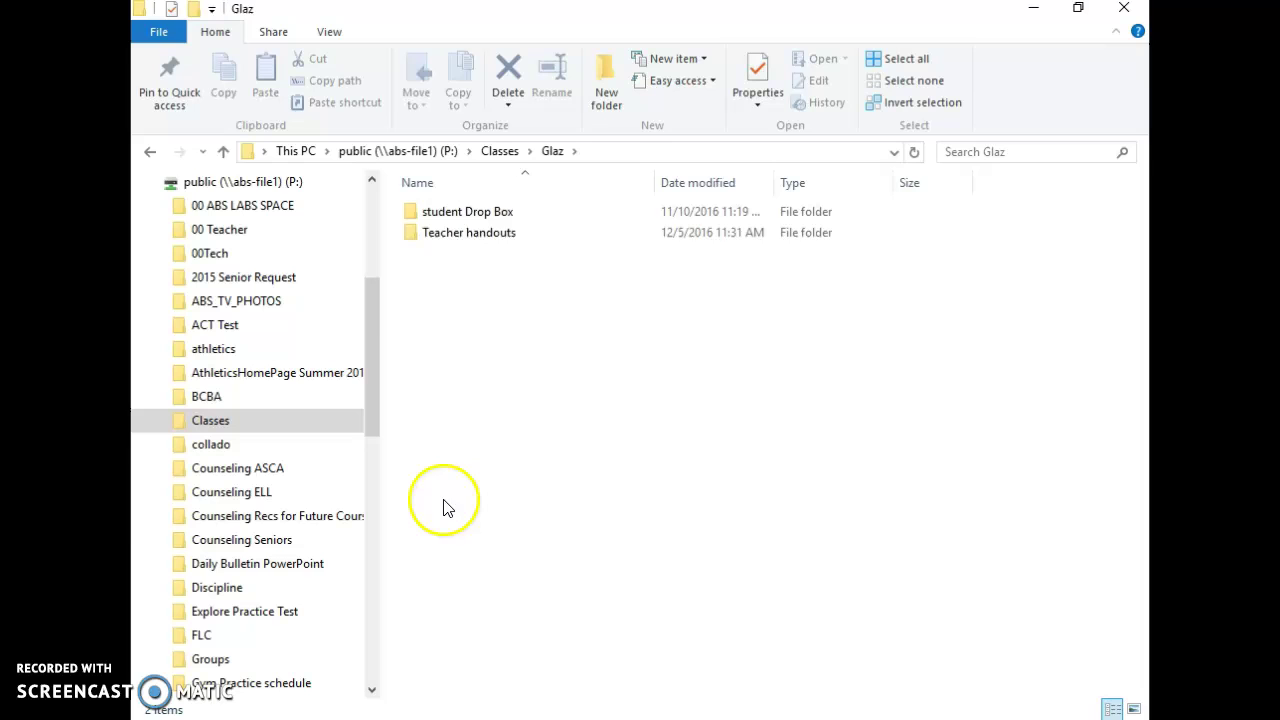
pyautogui.doubleClick(457, 210)
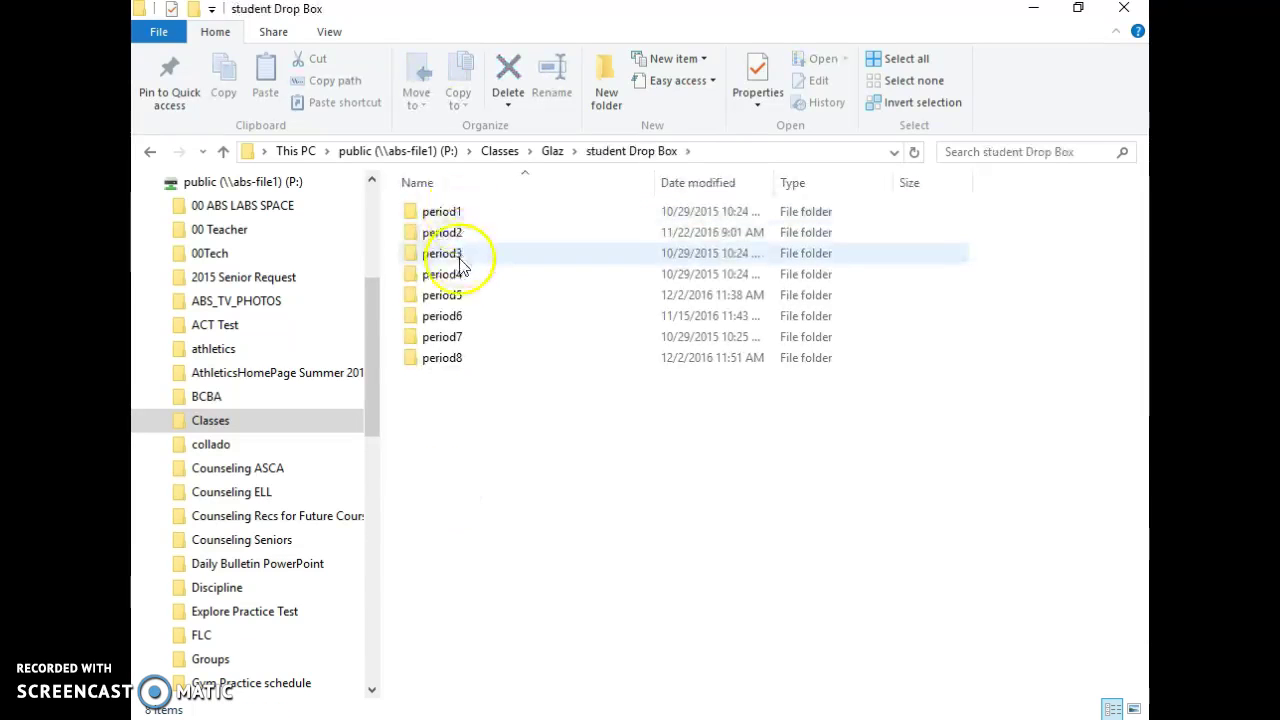
pyautogui.doubleClick(465, 298)
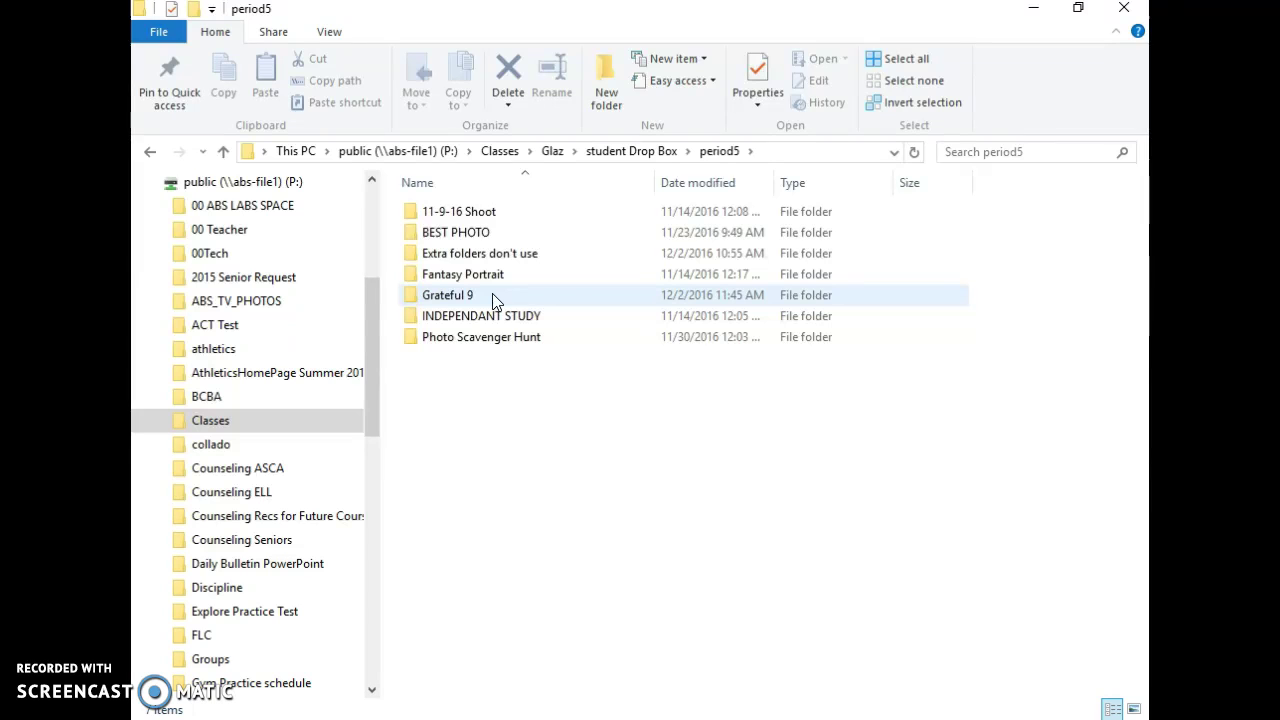
pyautogui.hotkey('alt', 'Tab')
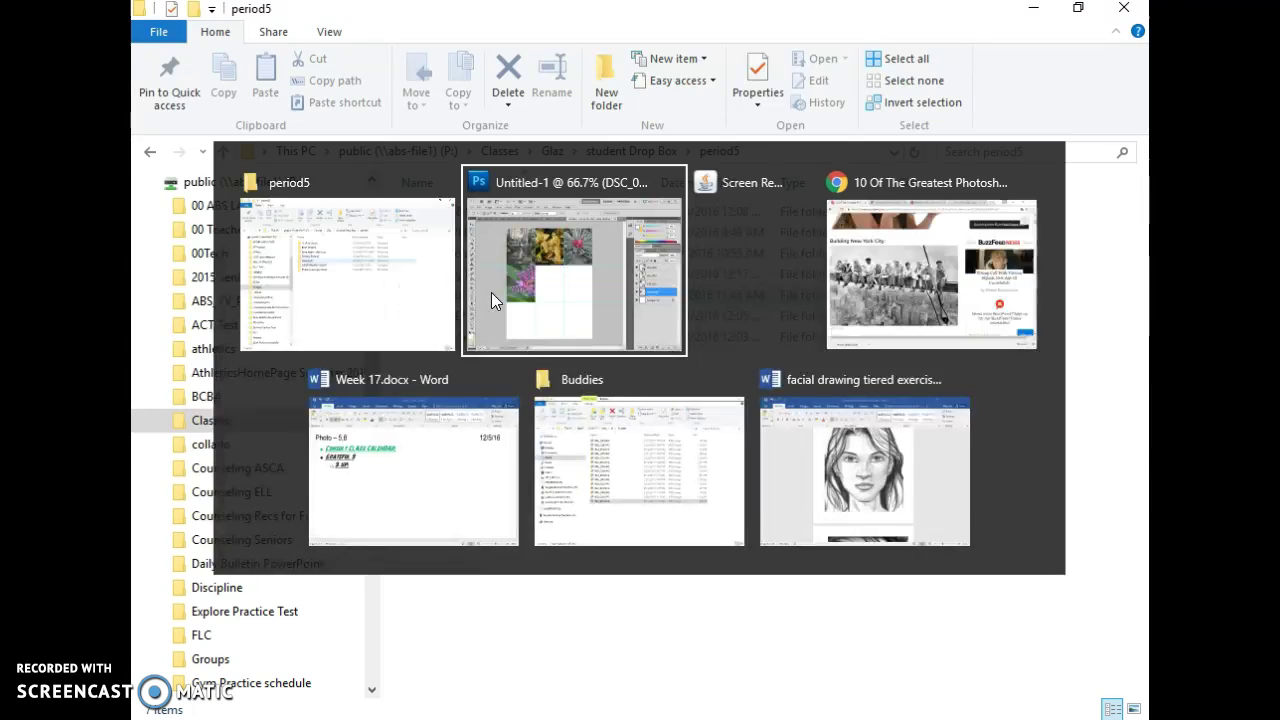
# Cancel the Save As dialog, returning to the Untitled-1 collage canvas.
pyautogui.hotkey('alt', 'Tab')
pyautogui.hotkey('alt', 'Tab')
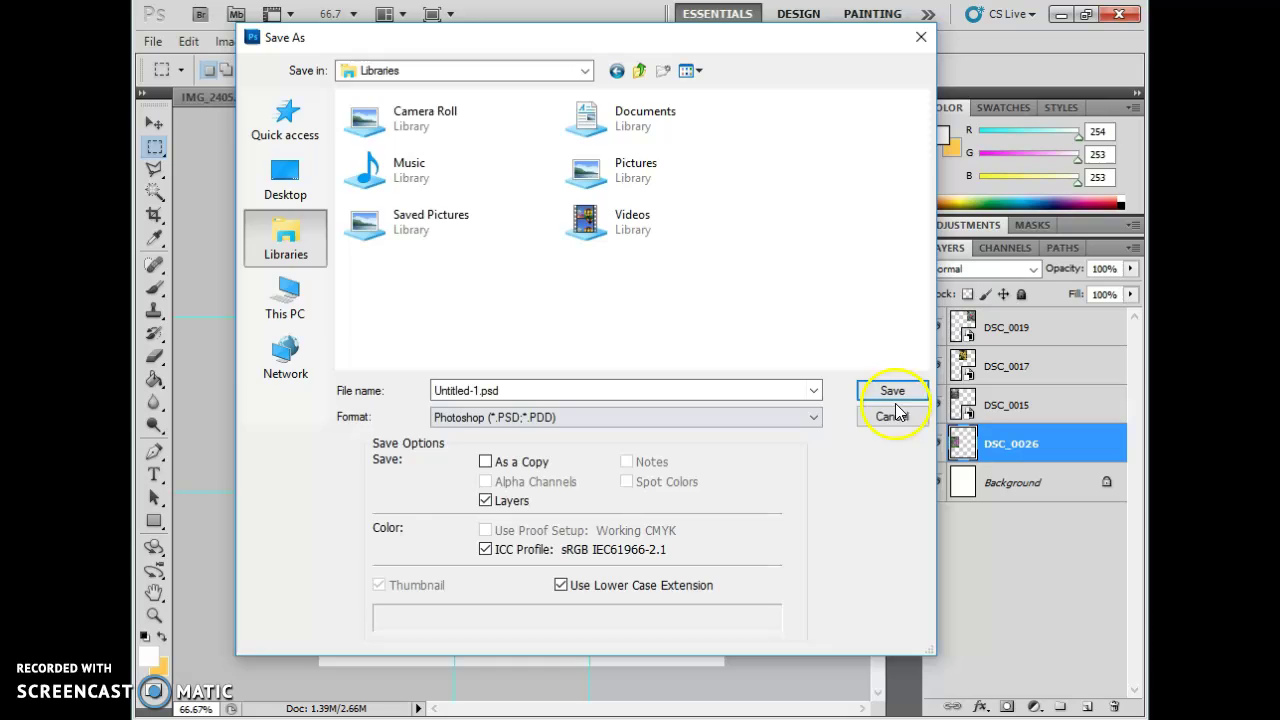
pyautogui.click(892, 416)
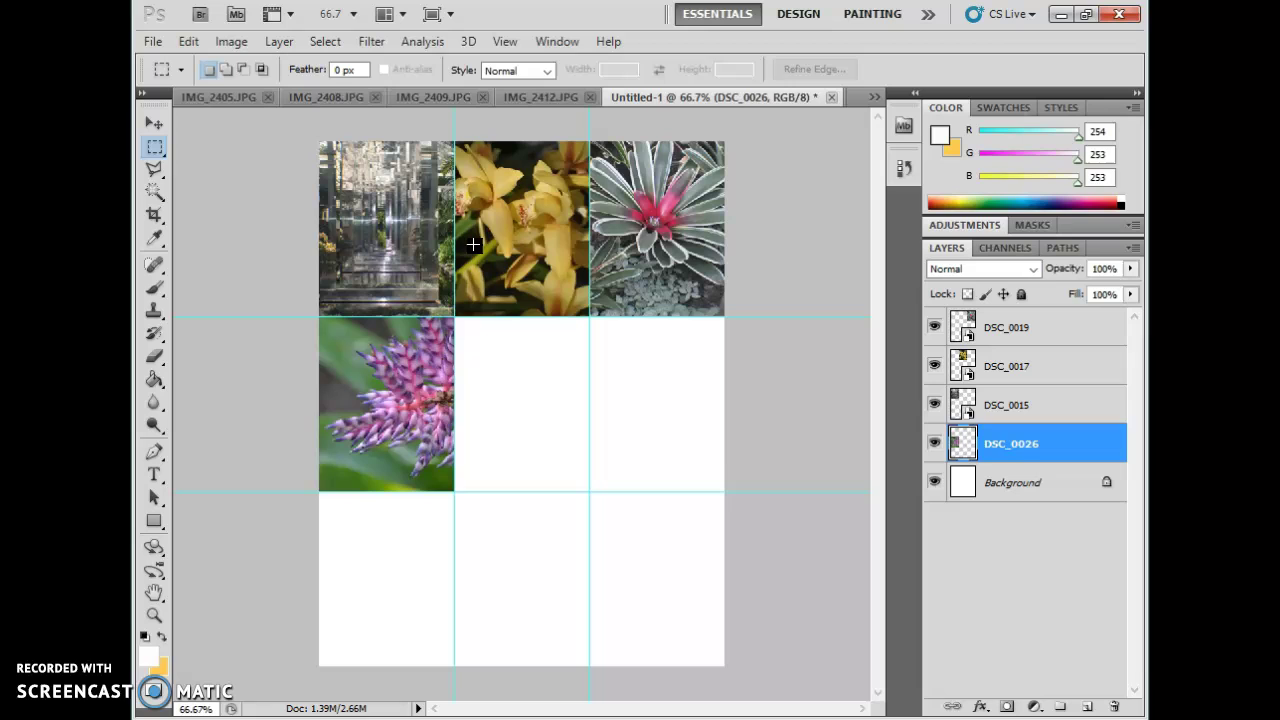
pyautogui.click(352, 289)
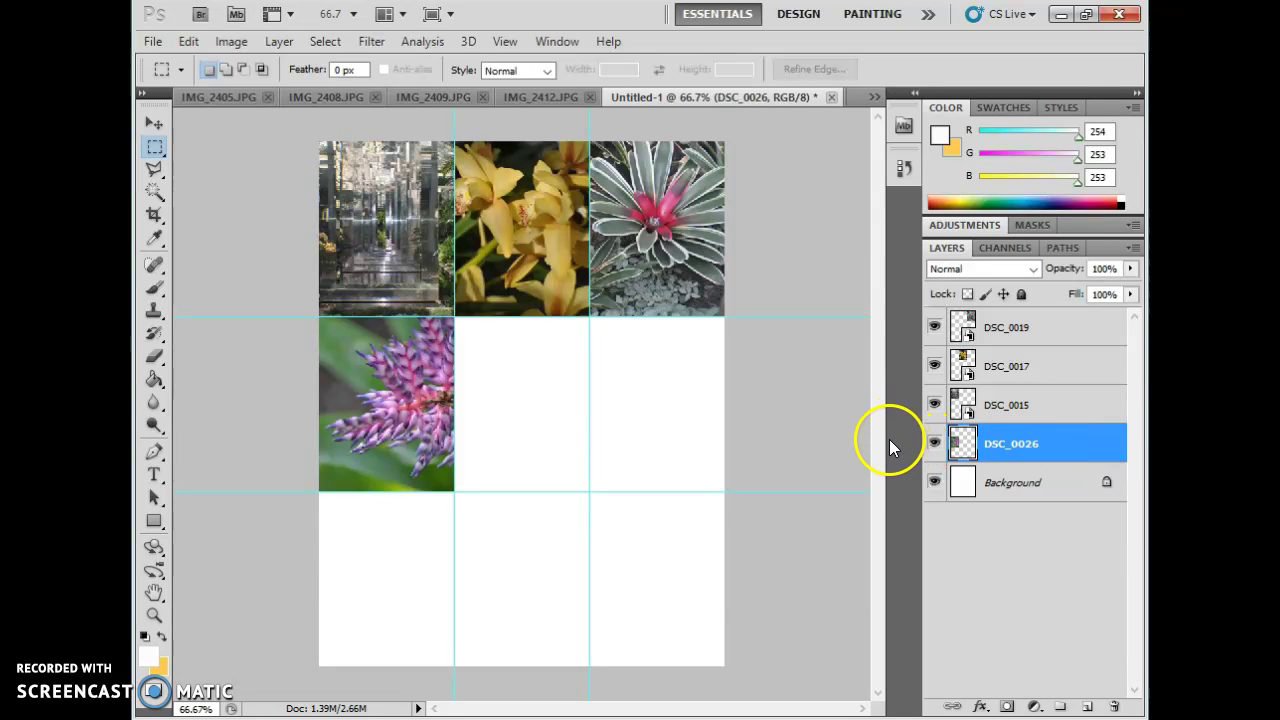
pyautogui.moveTo(889, 447)
pyautogui.mouseDown()
pyautogui.moveTo(501, 517)
pyautogui.moveTo(387, 502)
pyautogui.mouseUp()
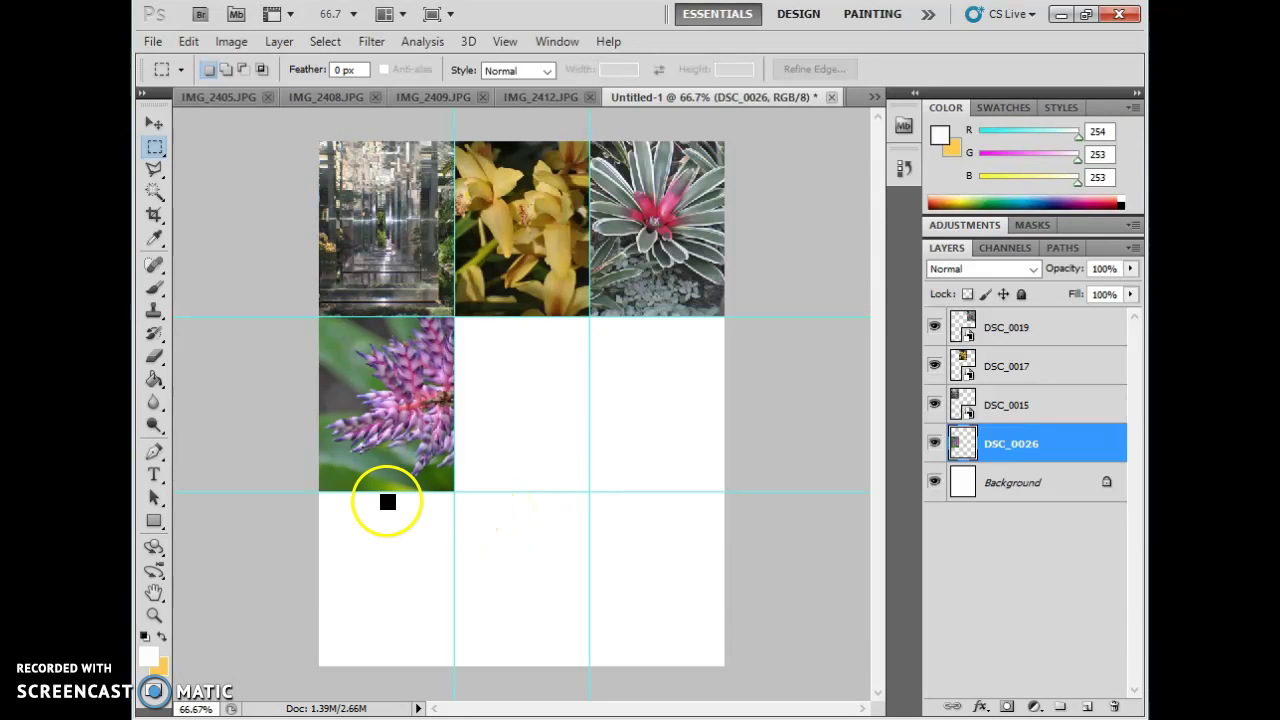
pyautogui.click(155, 43)
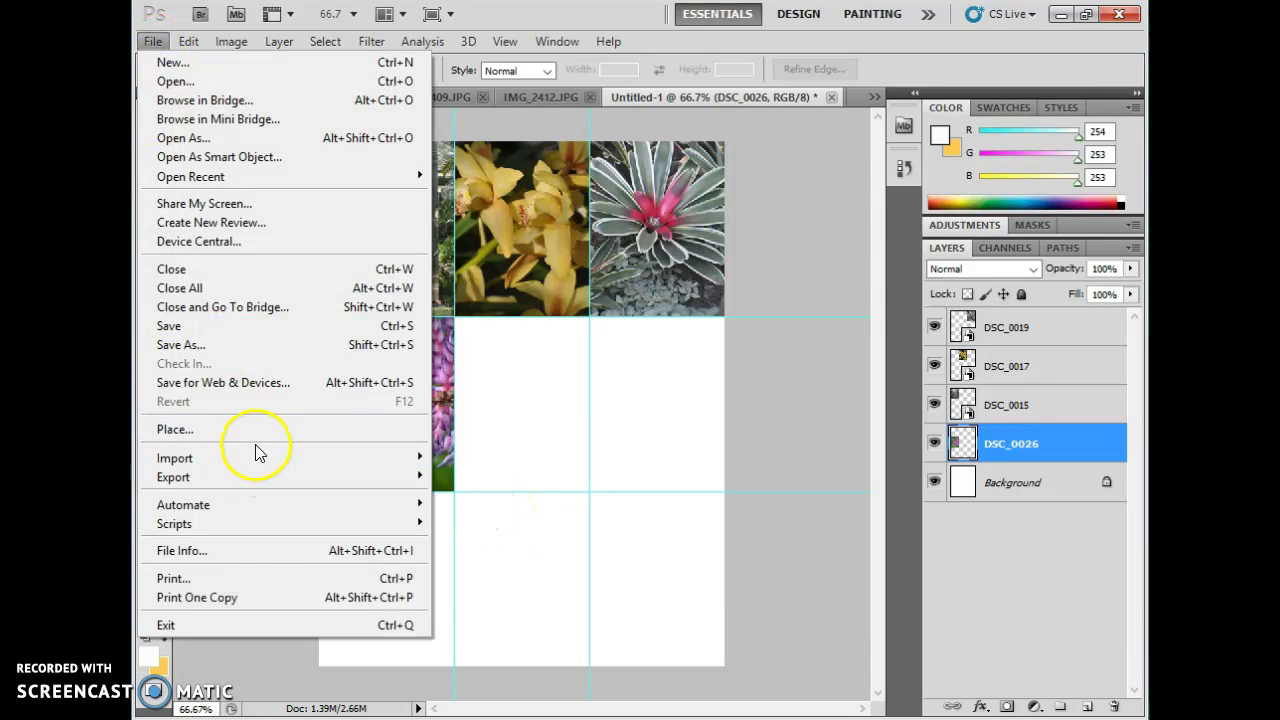
pyautogui.click(265, 579)
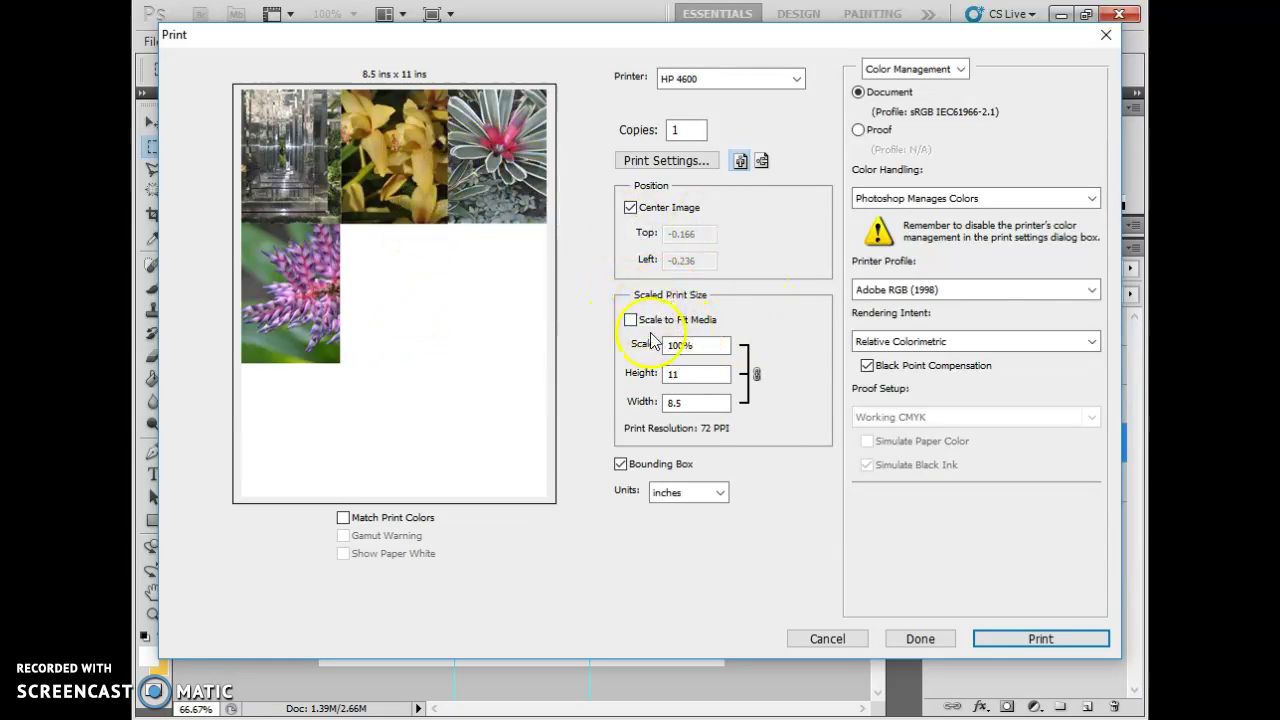
pyautogui.click(1018, 638)
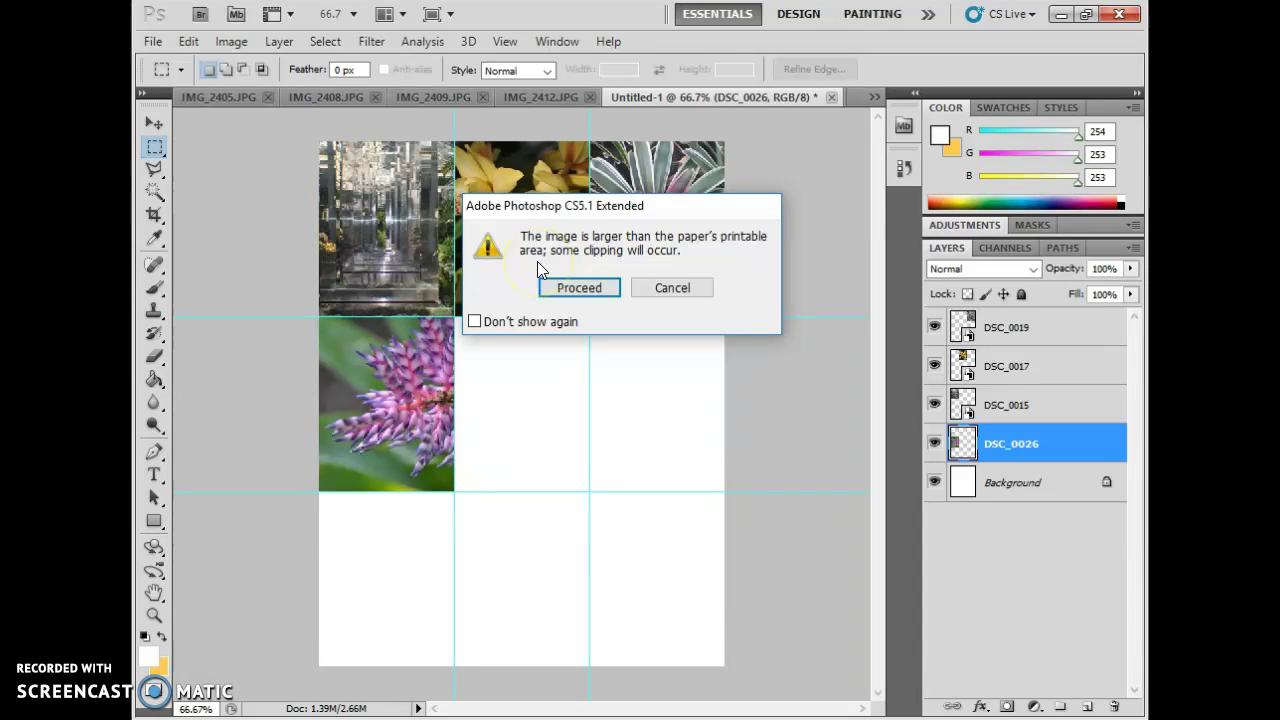
pyautogui.click(672, 287)
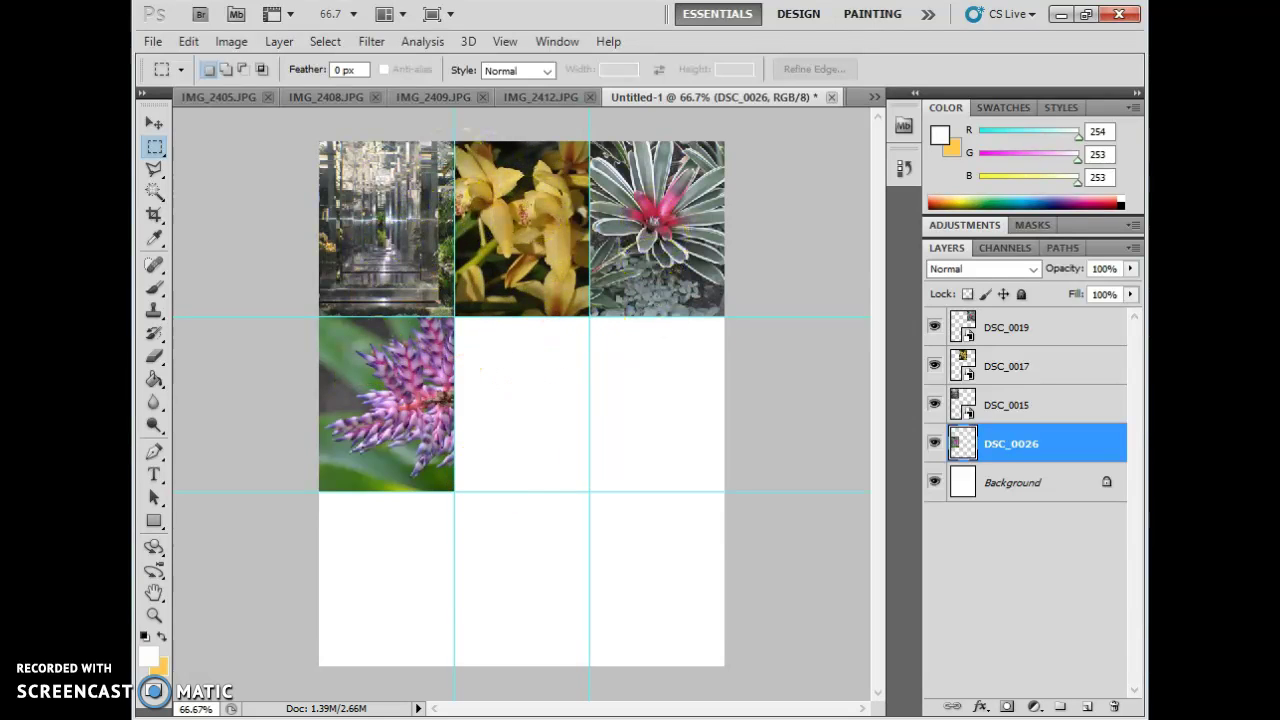
# Turn on Scale to Fit Media in Print, fitting the collage at 94.44%.
pyautogui.click(152, 40)
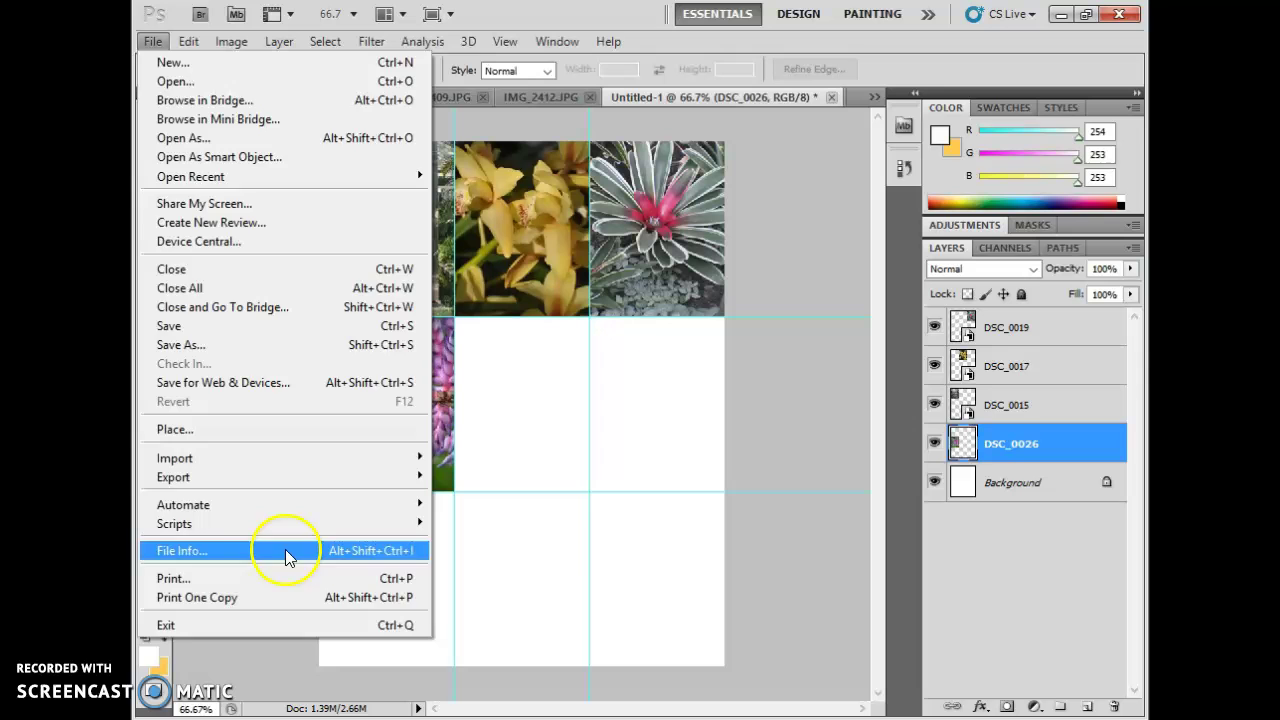
pyautogui.click(293, 580)
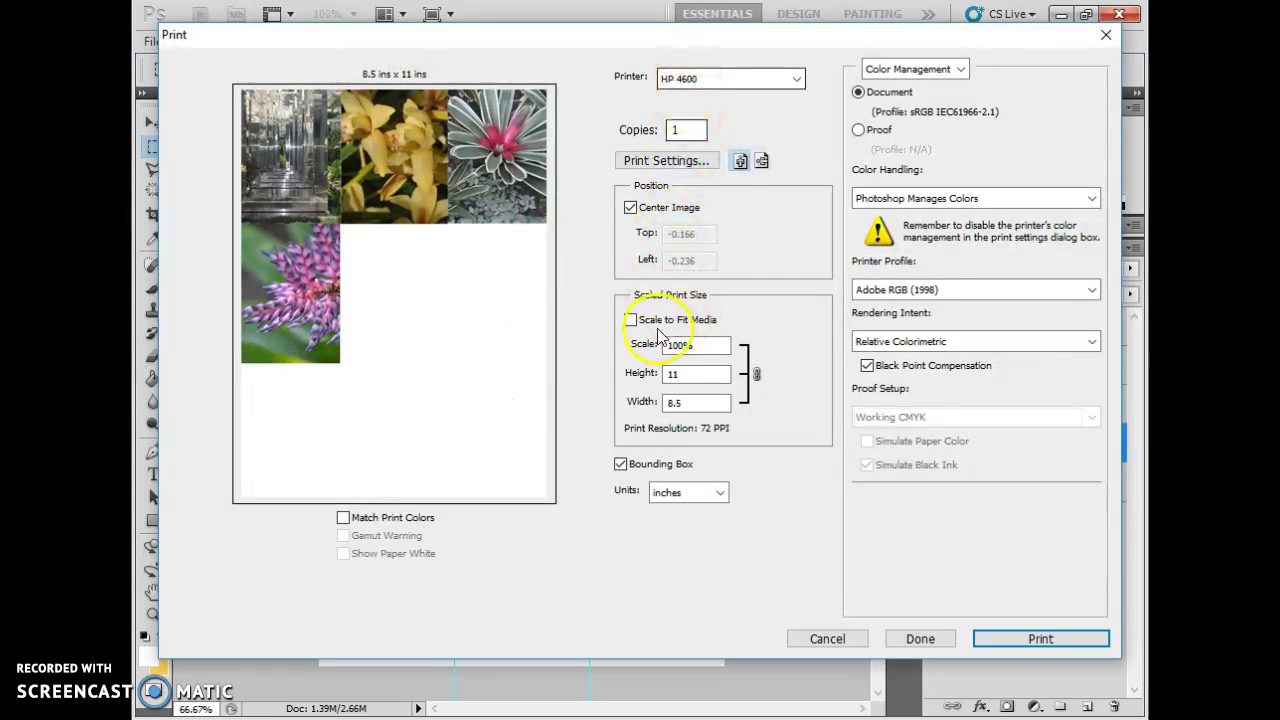
pyautogui.click(630, 321)
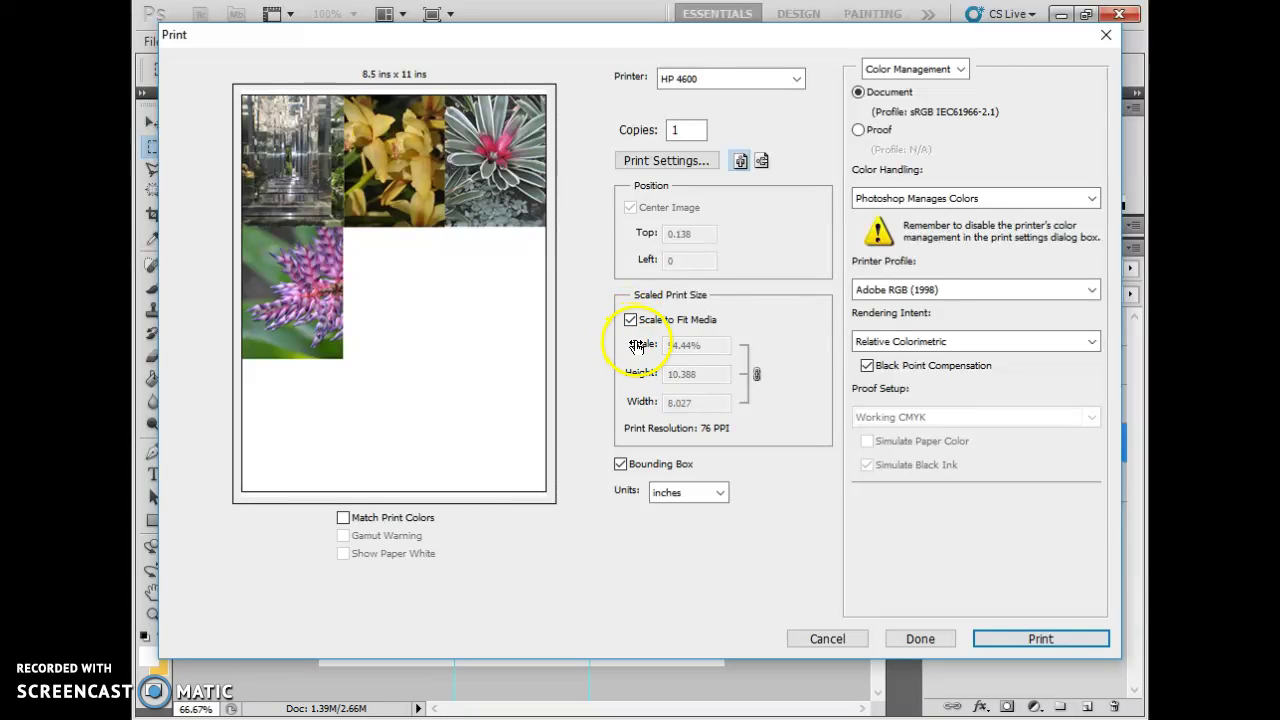
pyautogui.click(989, 614)
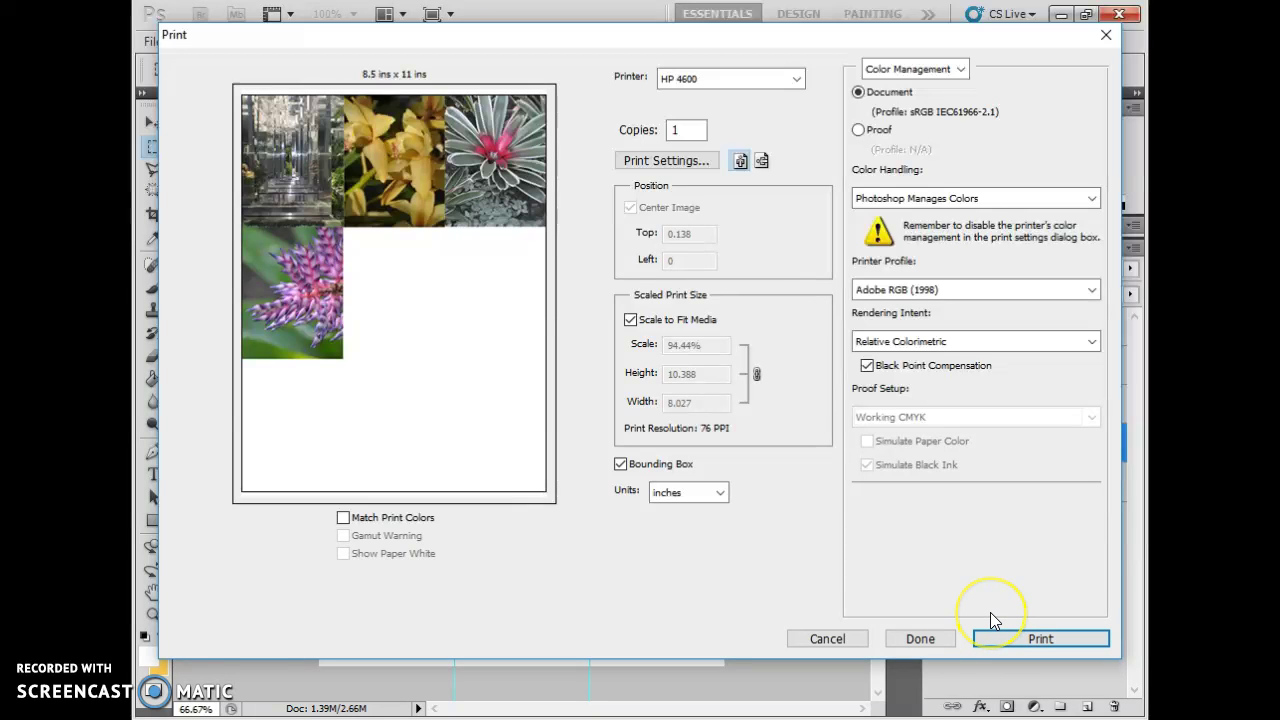